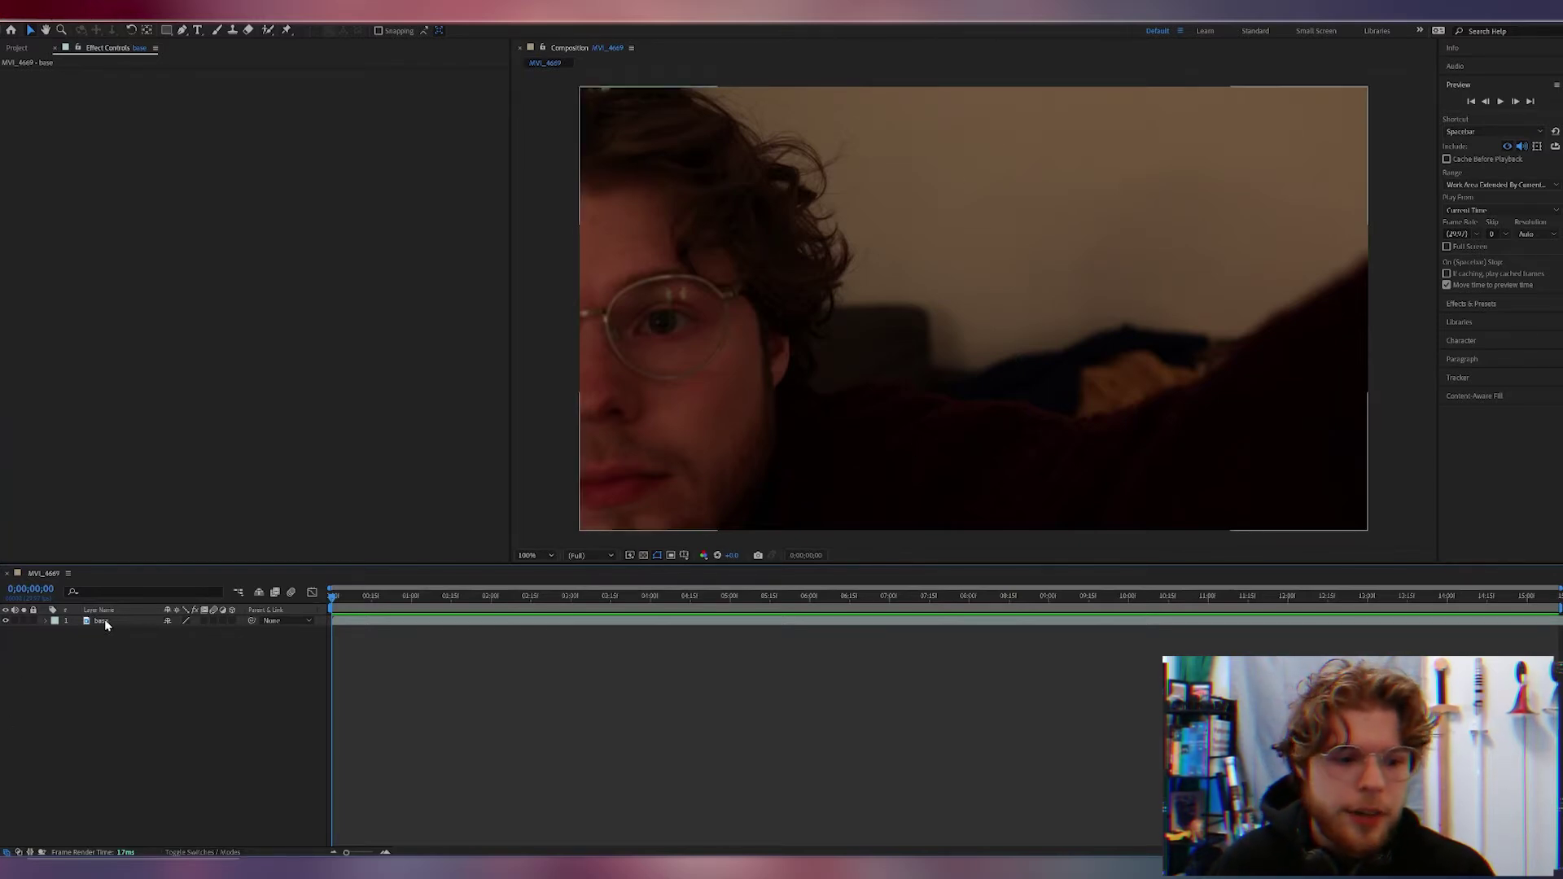
- Scrub through the webcam clip and park the playhead at 0;00;07;07
{"action": "left_click", "coordinate": [842, 368]}
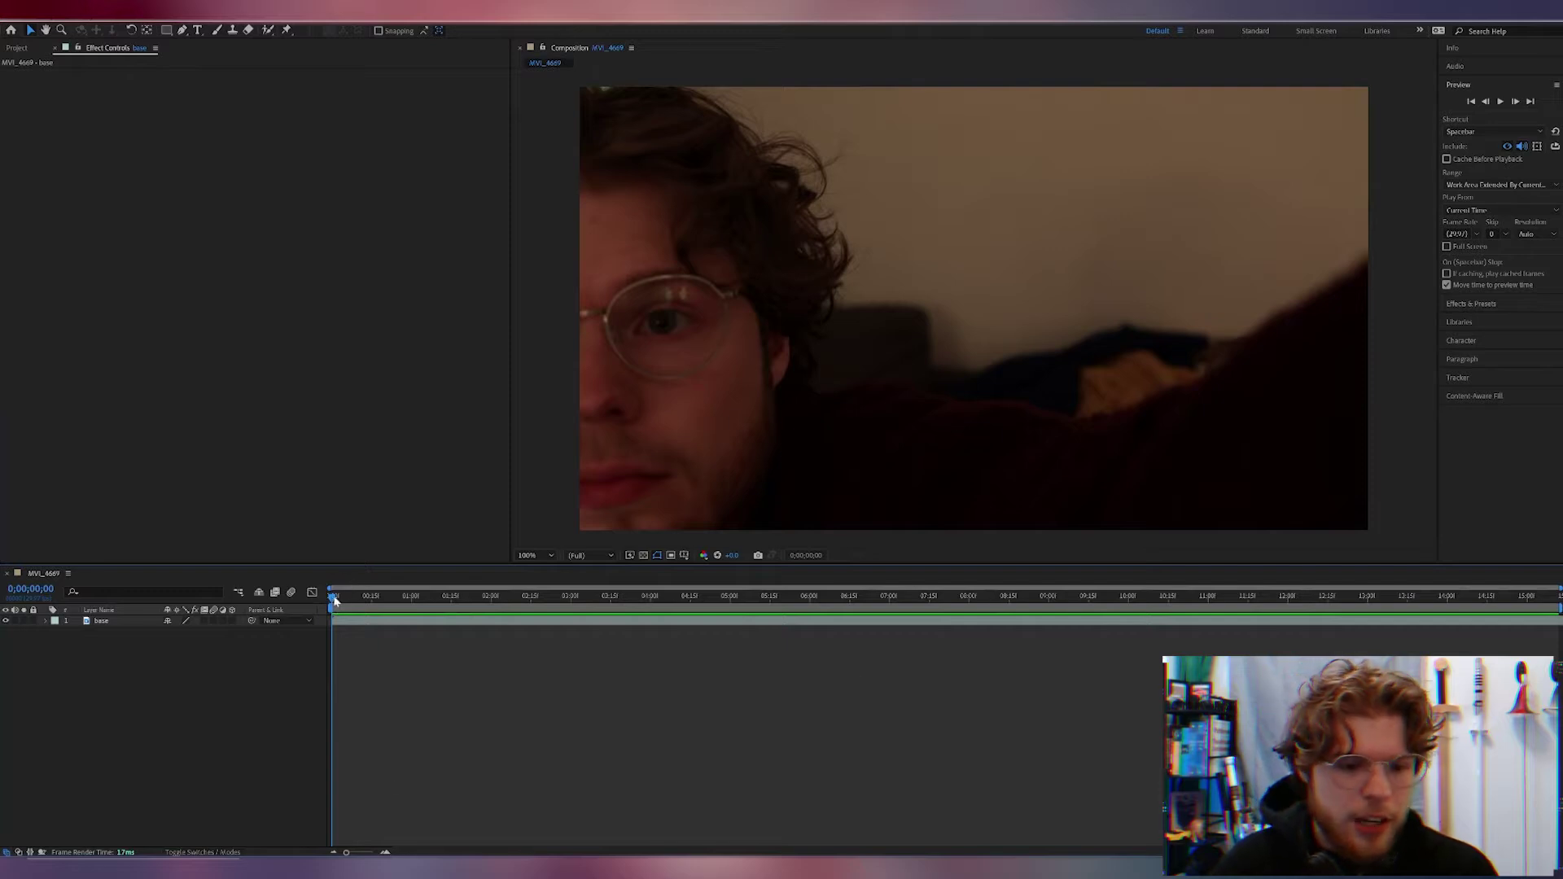
{"action": "left_click_drag", "start_coordinate": [334, 600], "coordinate": [877, 622]}
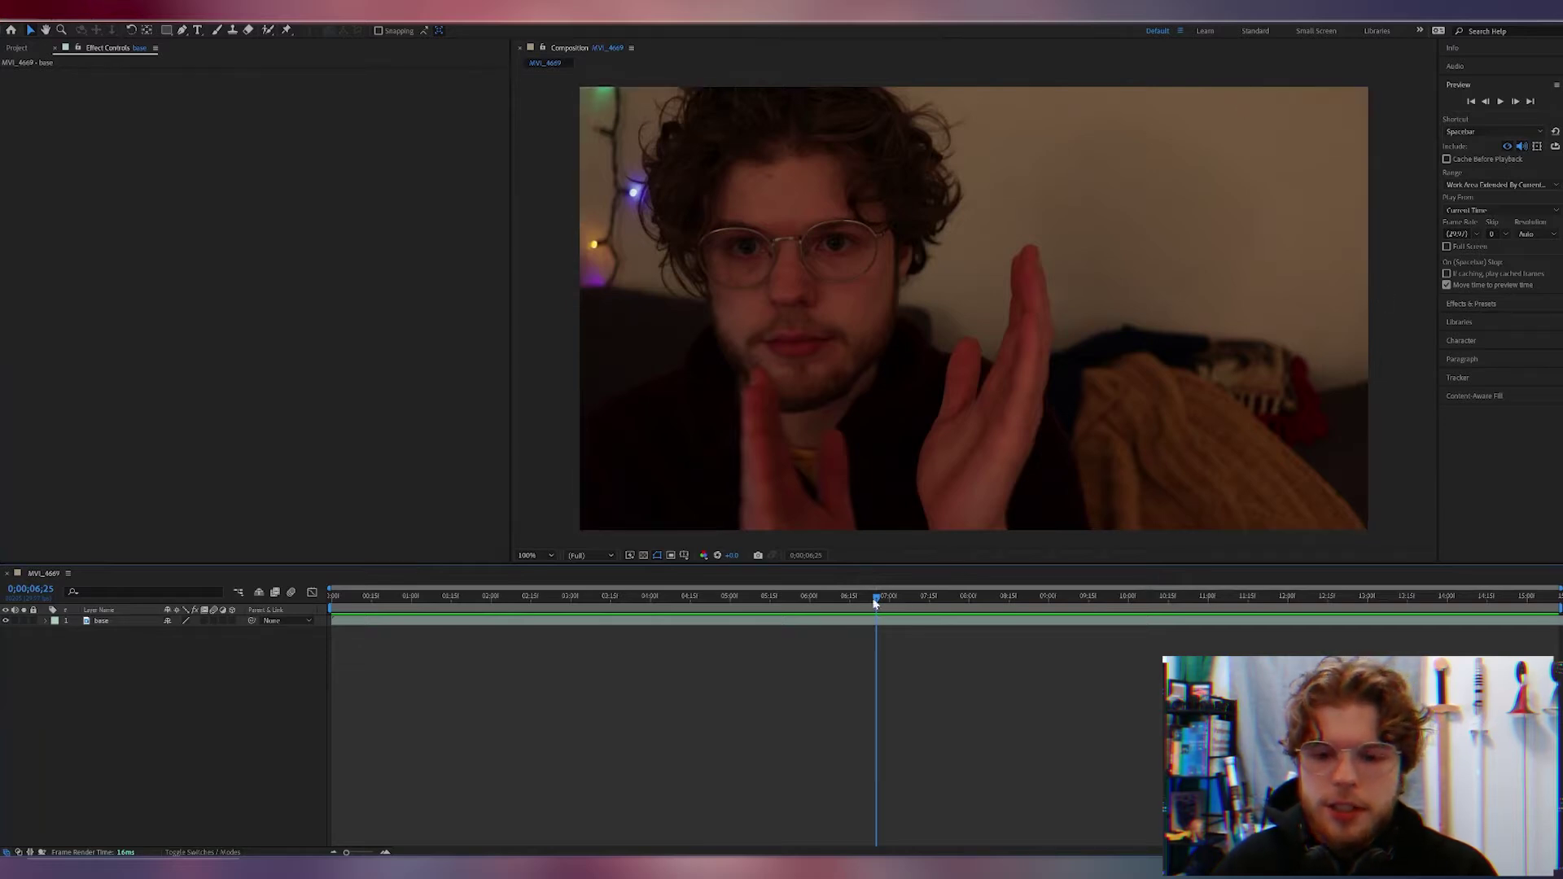
{"action": "left_click_drag", "start_coordinate": [876, 597], "coordinate": [1203, 599]}
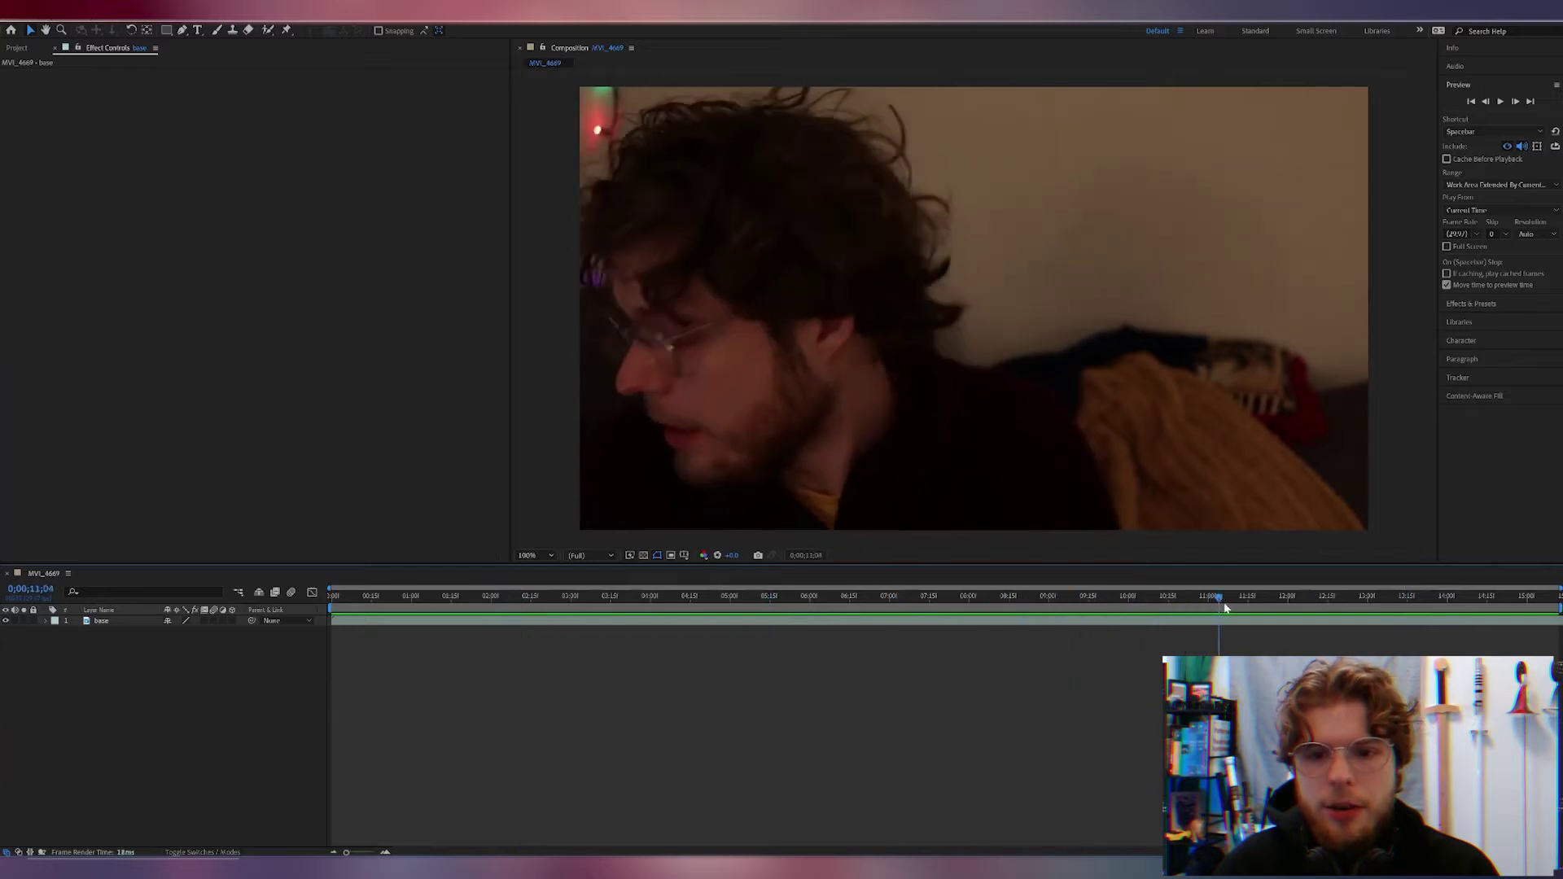
{"action": "left_click_drag", "start_coordinate": [481, 595], "coordinate": [363, 595]}
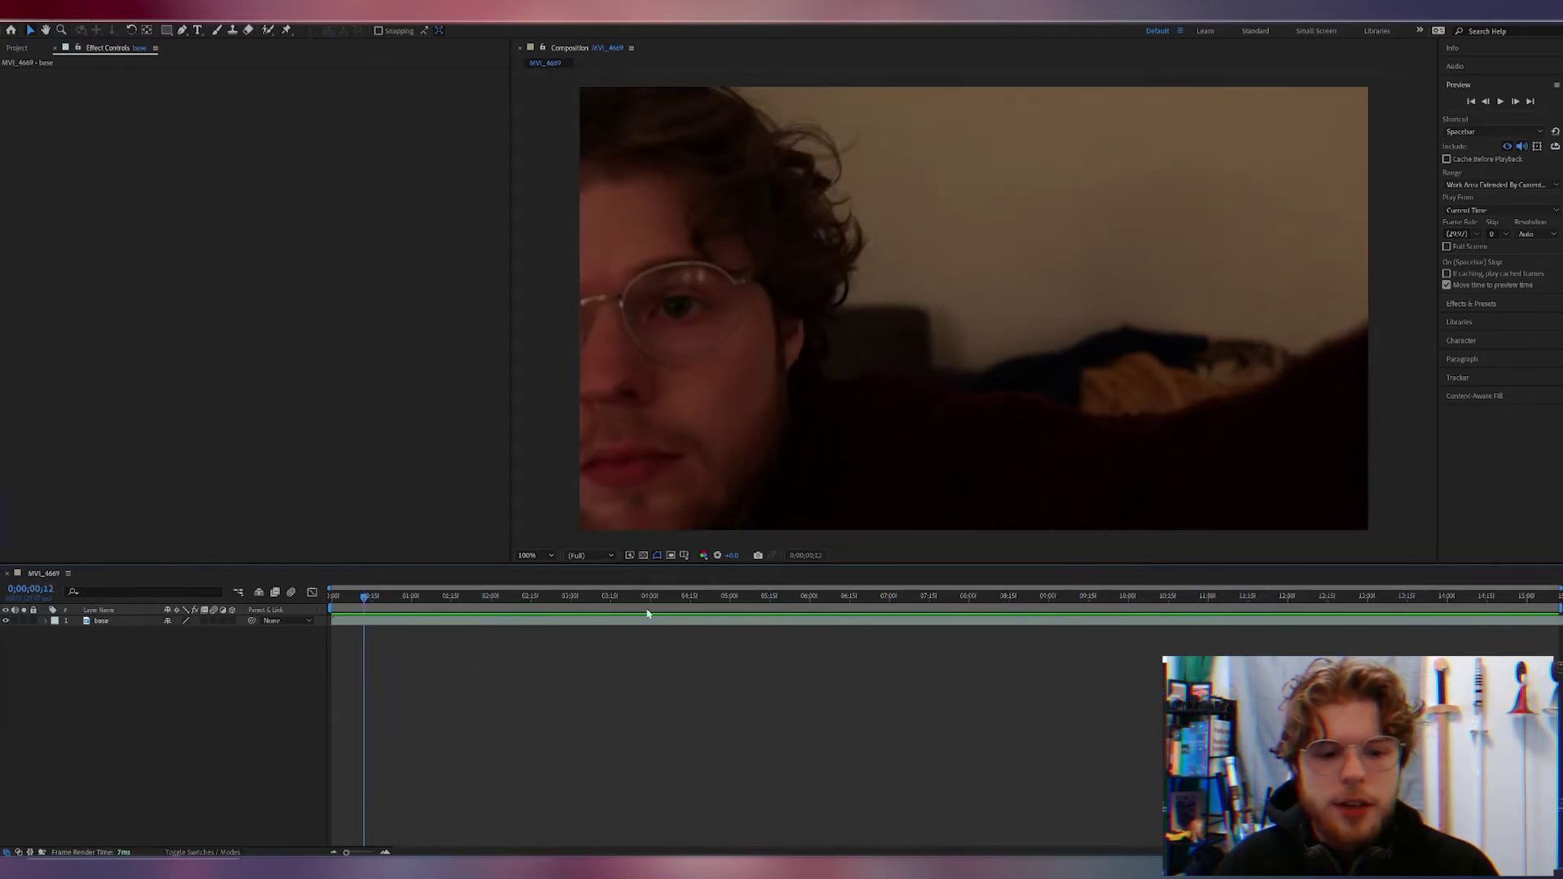
{"action": "left_click", "coordinate": [650, 595]}
{"action": "left_click", "coordinate": [946, 596]}
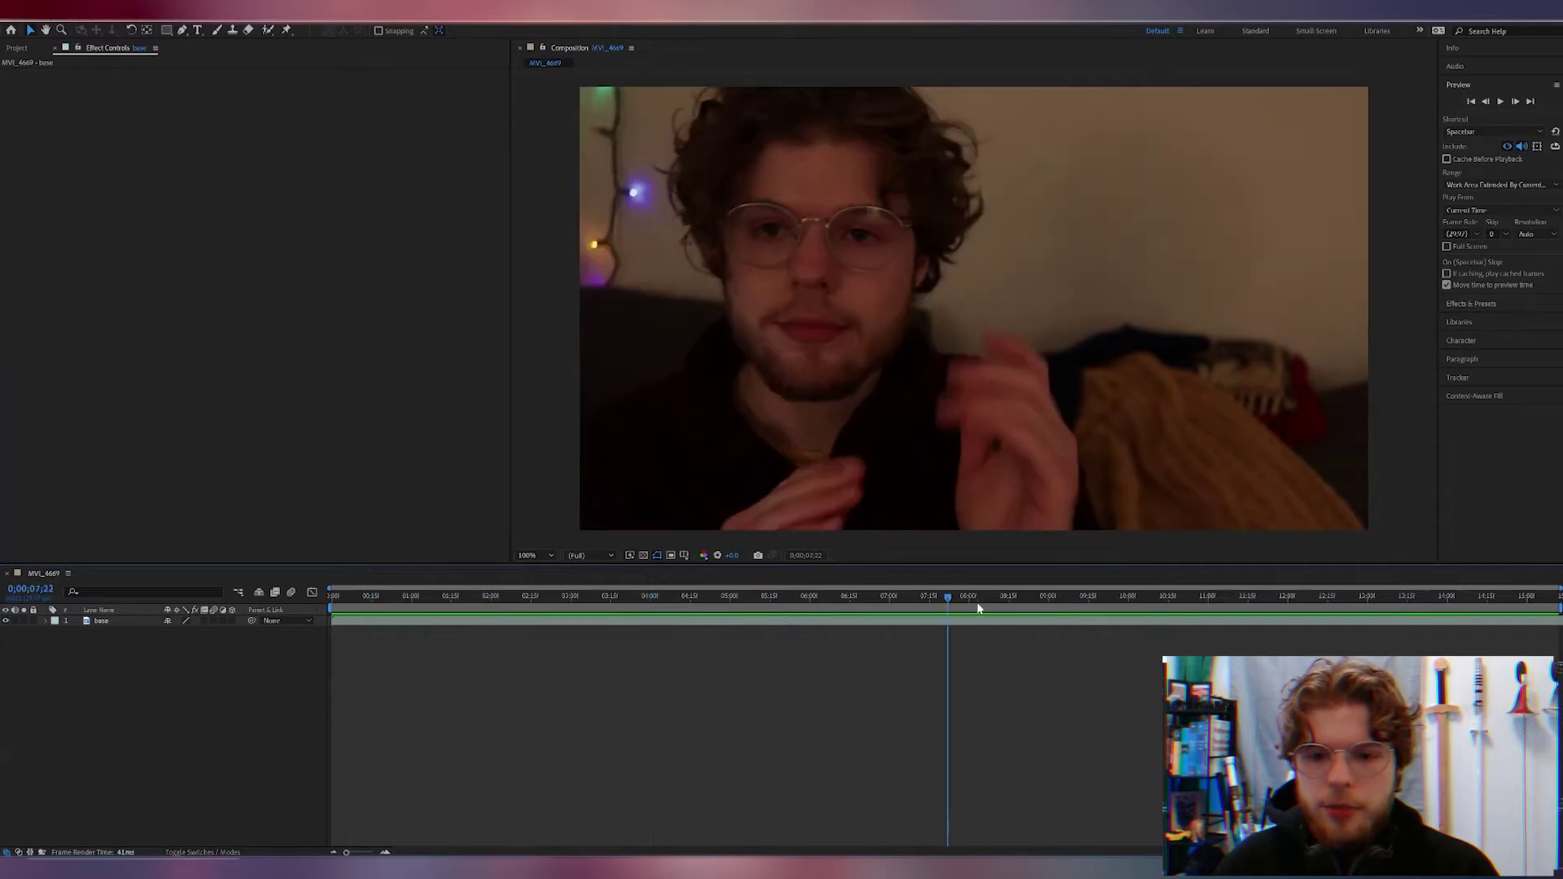
{"action": "left_click_drag", "start_coordinate": [948, 600], "coordinate": [910, 600]}
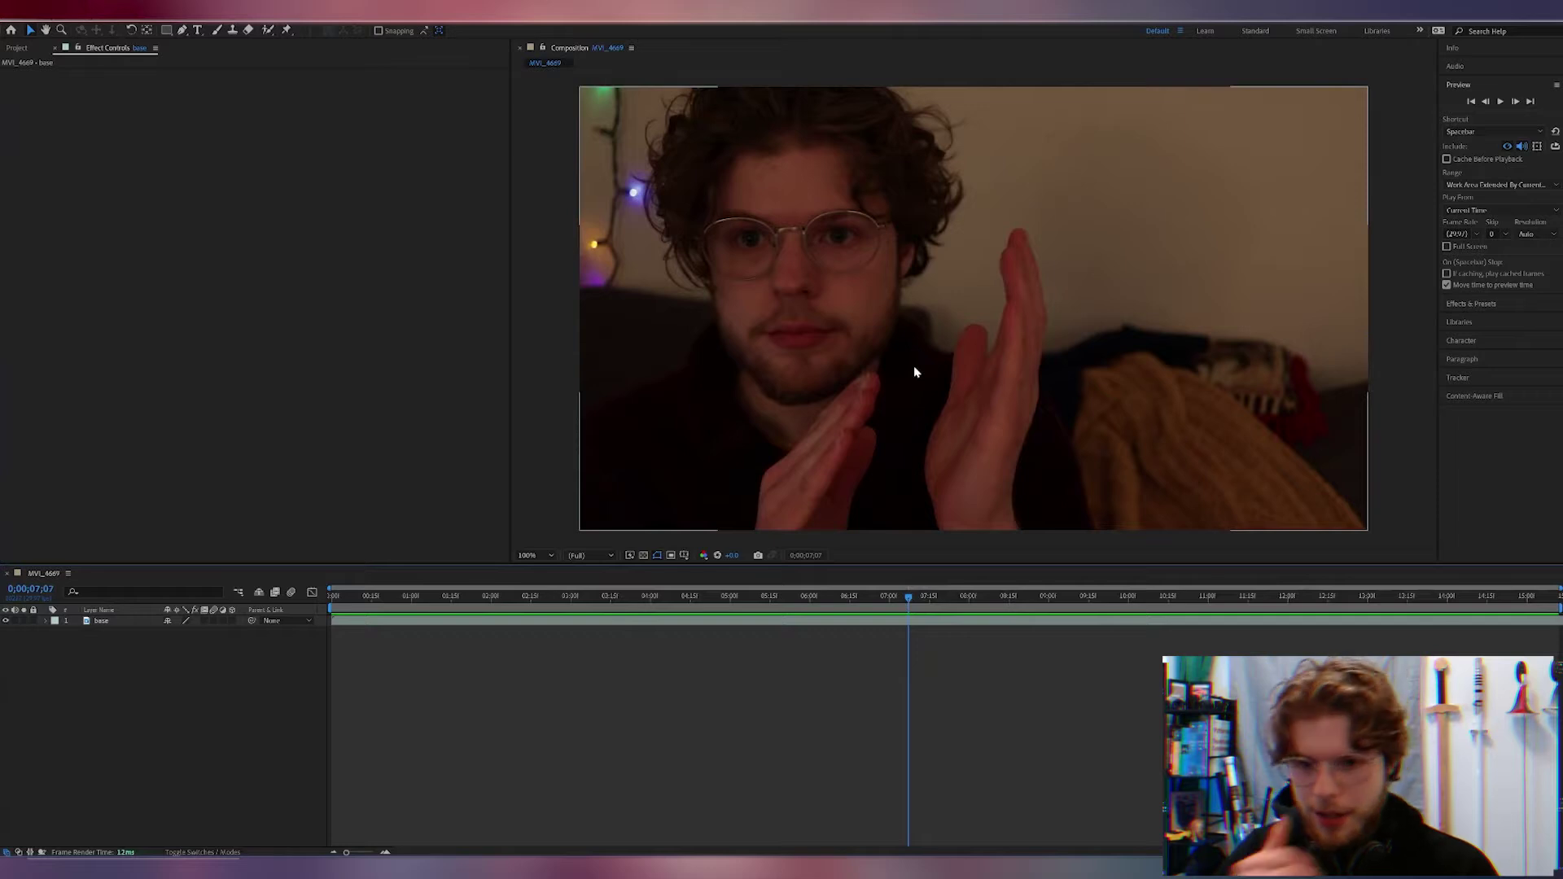
- Duplicate the base layer and rename the copy "effect"
{"action": "left_click", "coordinate": [100, 622]}
{"action": "key", "text": "ctrl+d"}
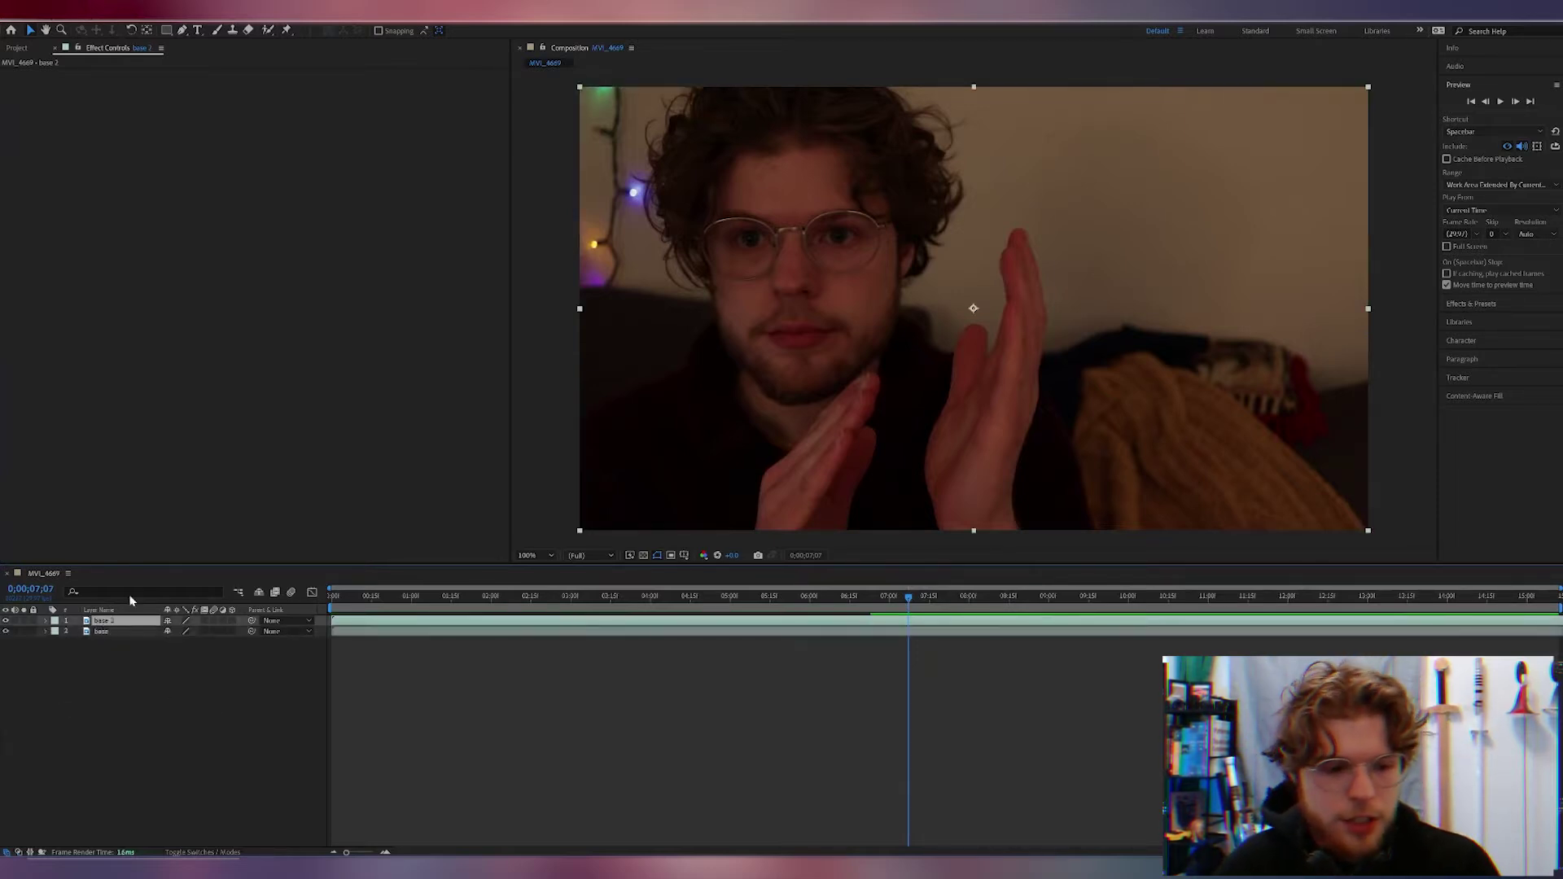
{"action": "right_click", "coordinate": [112, 625]}
{"action": "left_click", "coordinate": [155, 600]}
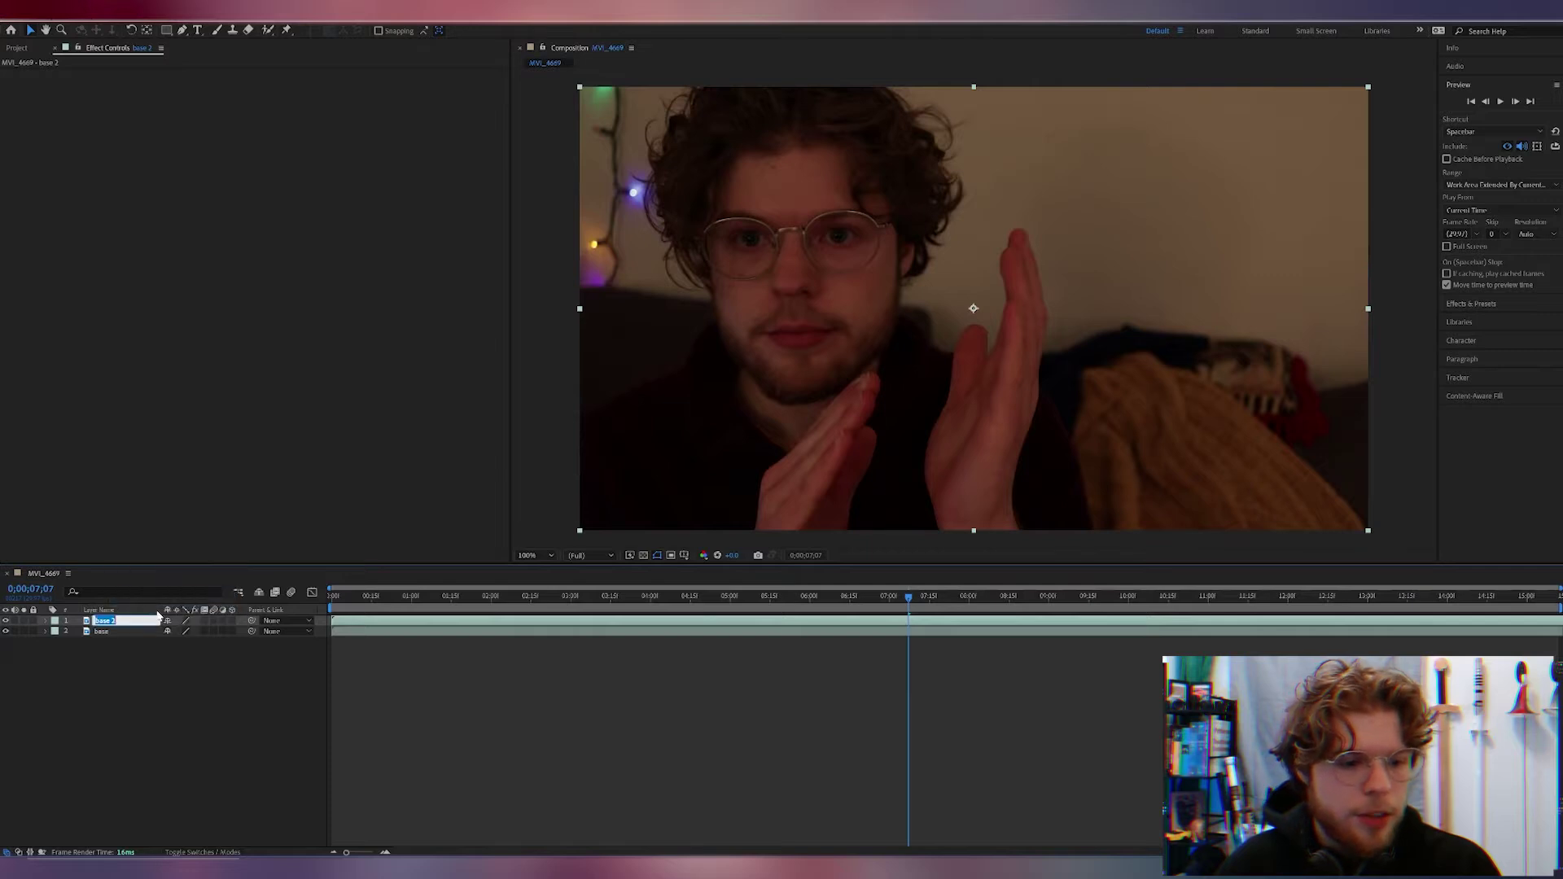
{"action": "type", "text": "effect"}
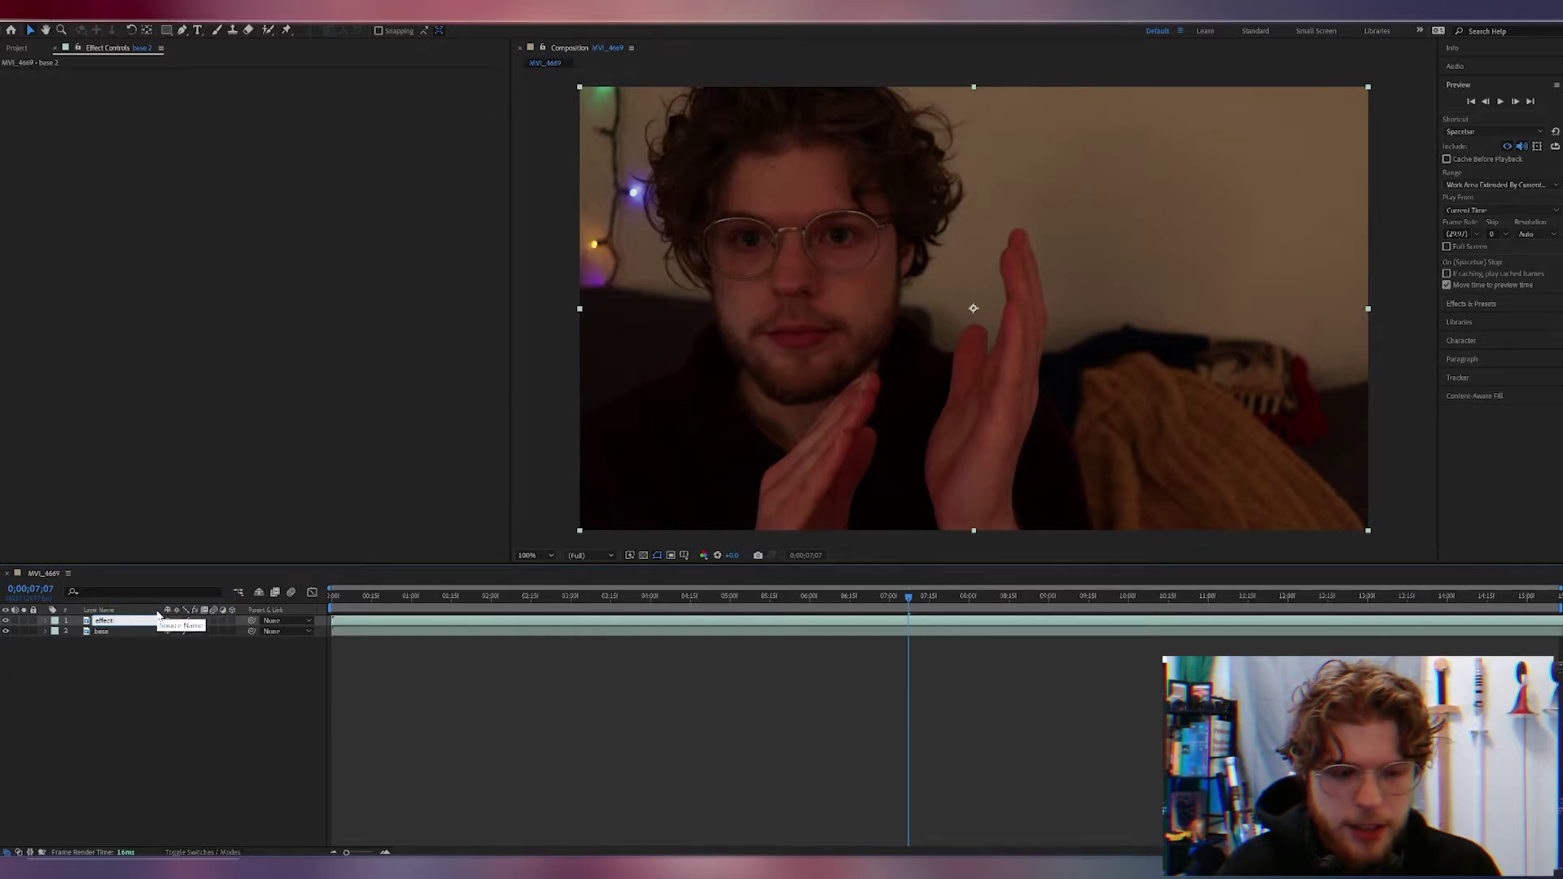
{"action": "key", "text": "Return"}
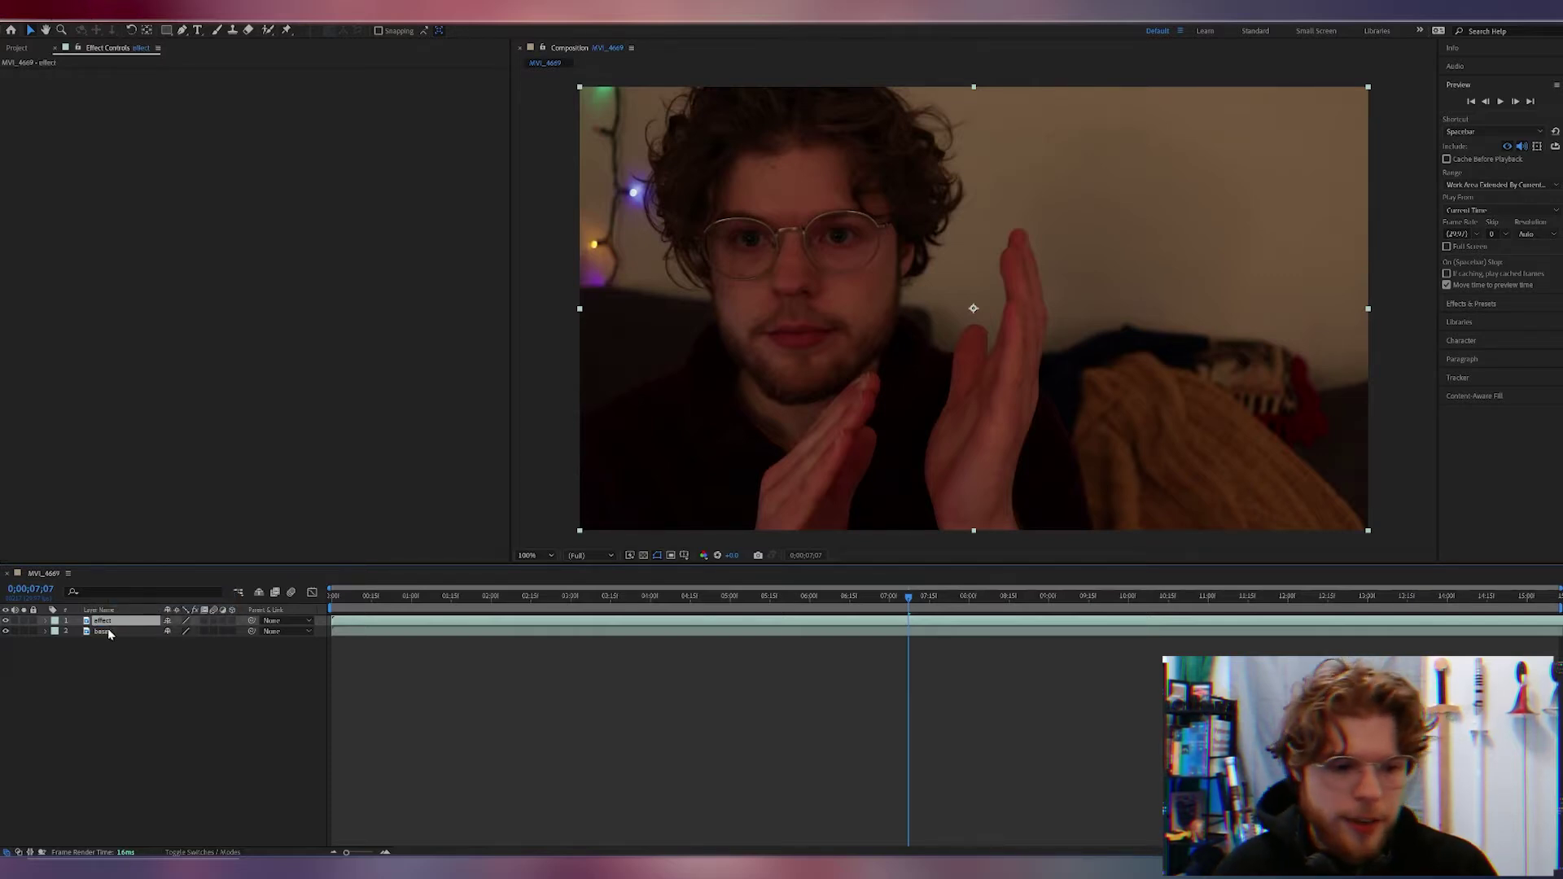
{"action": "key", "text": "ctrl+Down"}
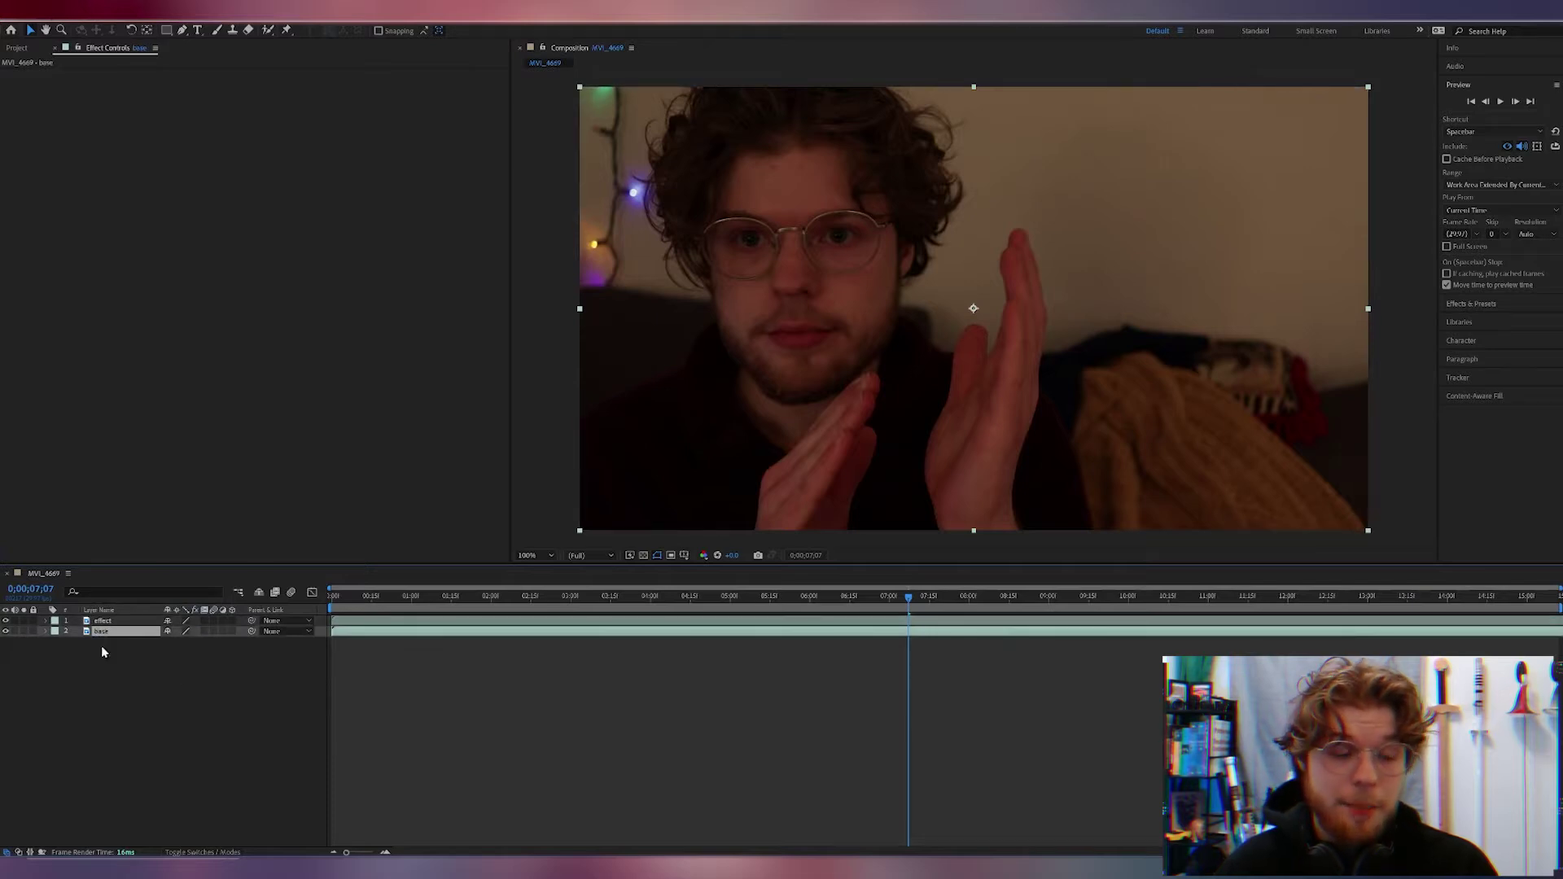
{"action": "key", "text": "ctrl+Up"}
- Make two more copies of effect and rename one "red"
{"action": "key", "text": "ctrl+d"}
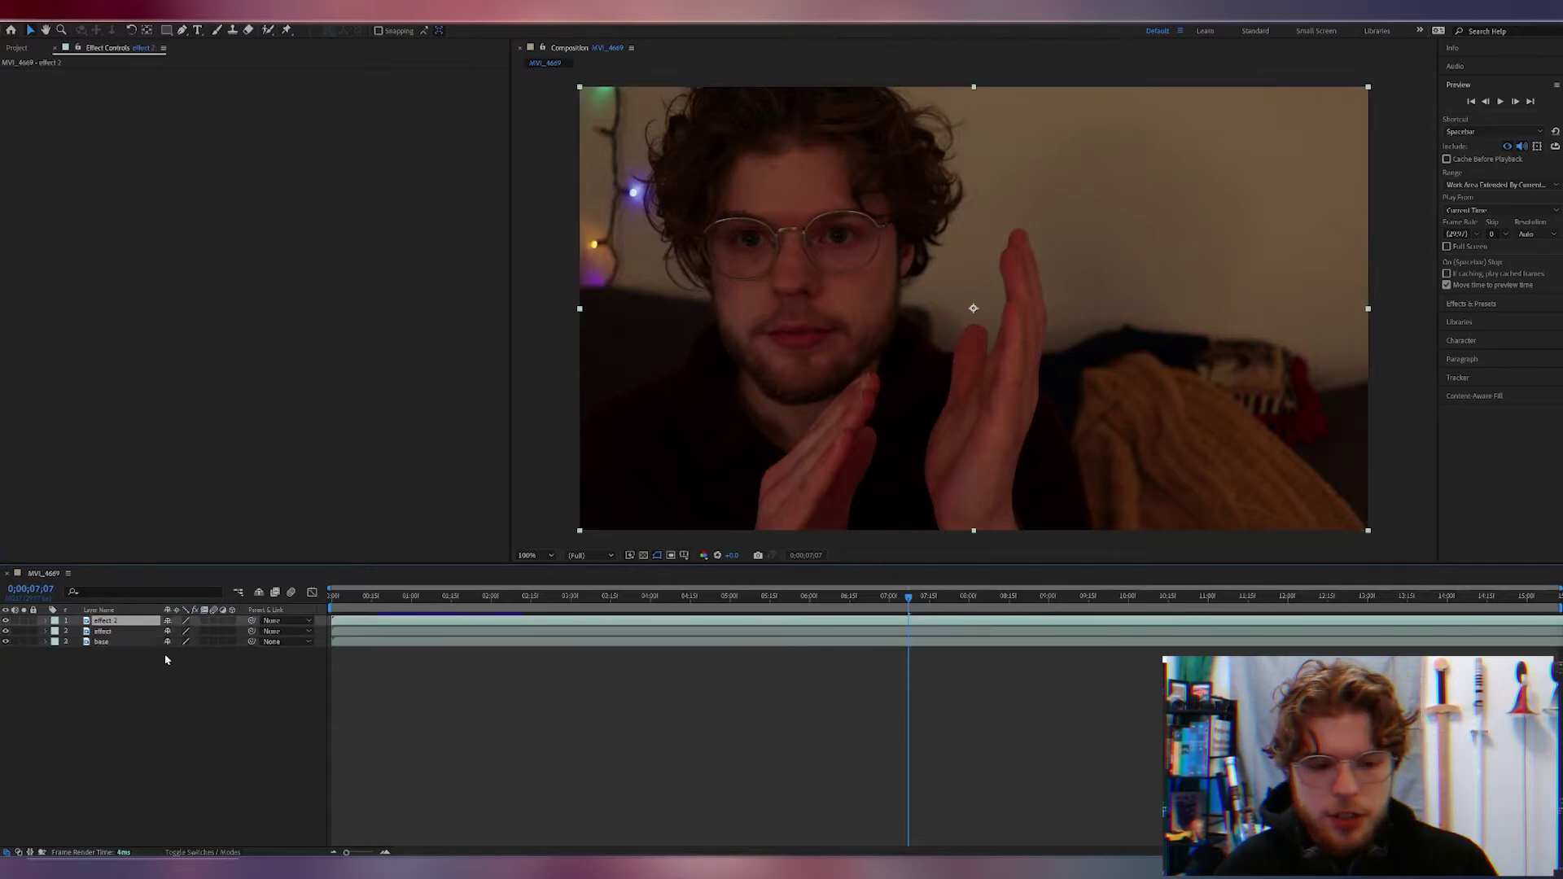
{"action": "key", "text": "ctrl+d"}
{"action": "key", "text": "ctrl+d"}
{"action": "left_click", "coordinate": [110, 642]}
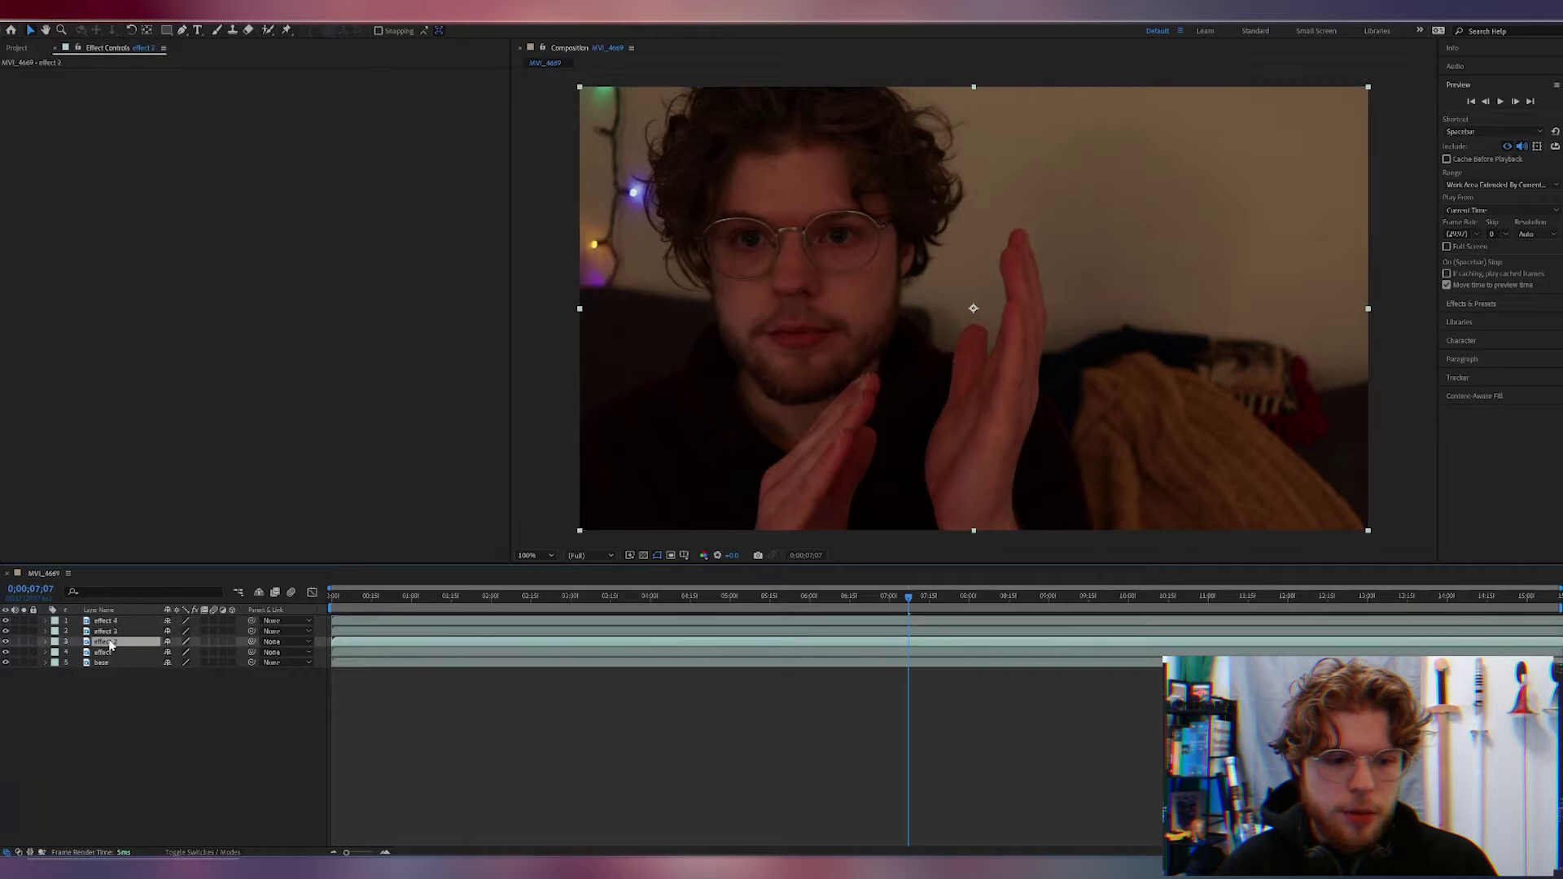
{"action": "right_click", "coordinate": [108, 643]}
{"action": "left_click", "coordinate": [149, 627]}
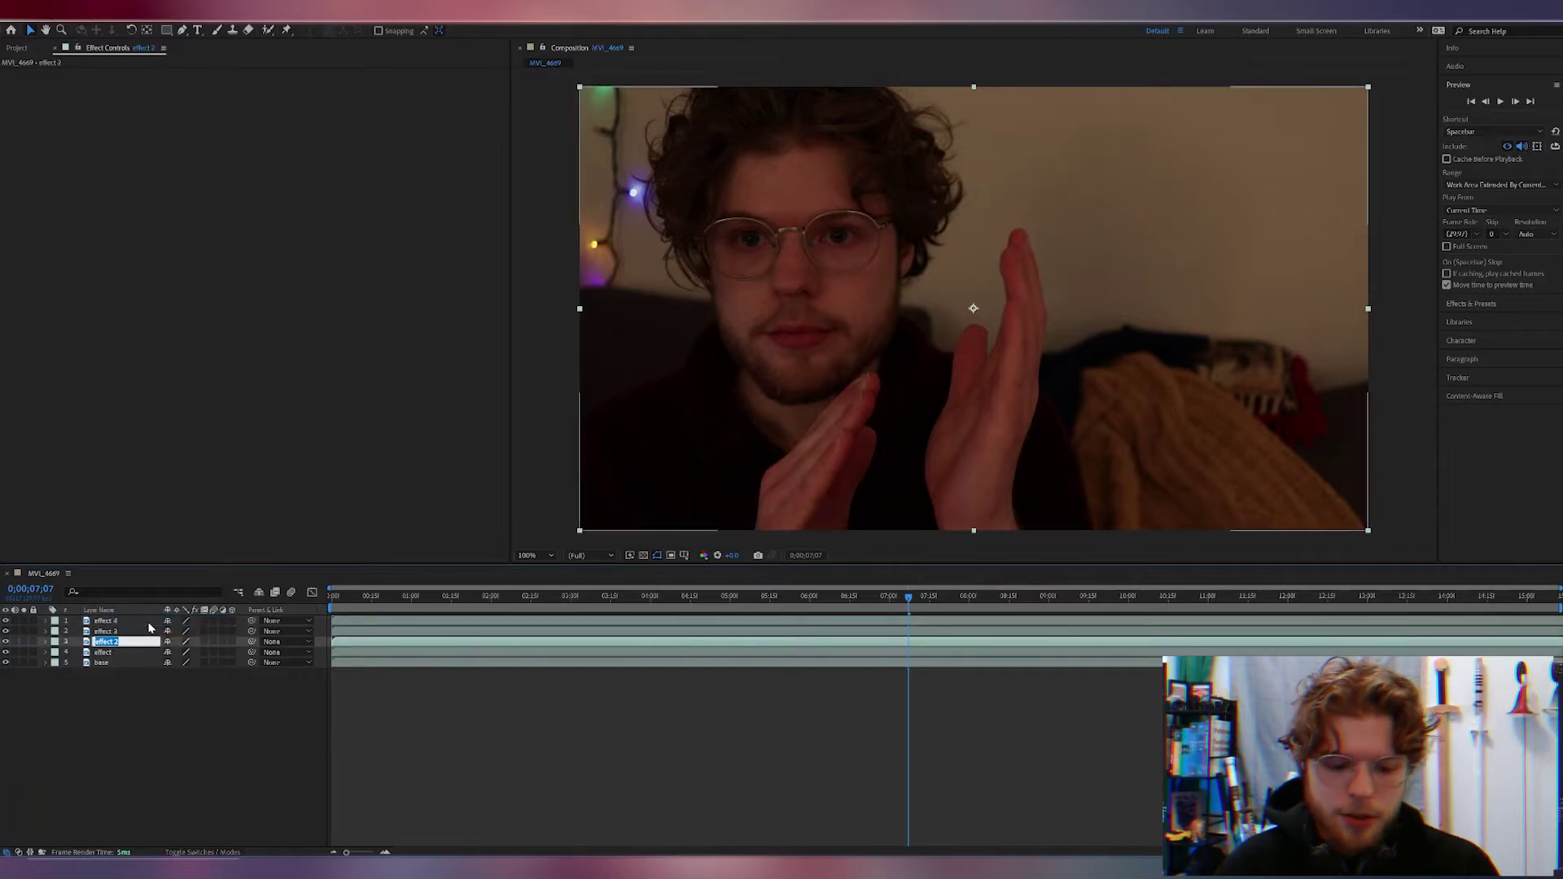
{"action": "type", "text": "red"}
{"action": "key", "text": "Return"}
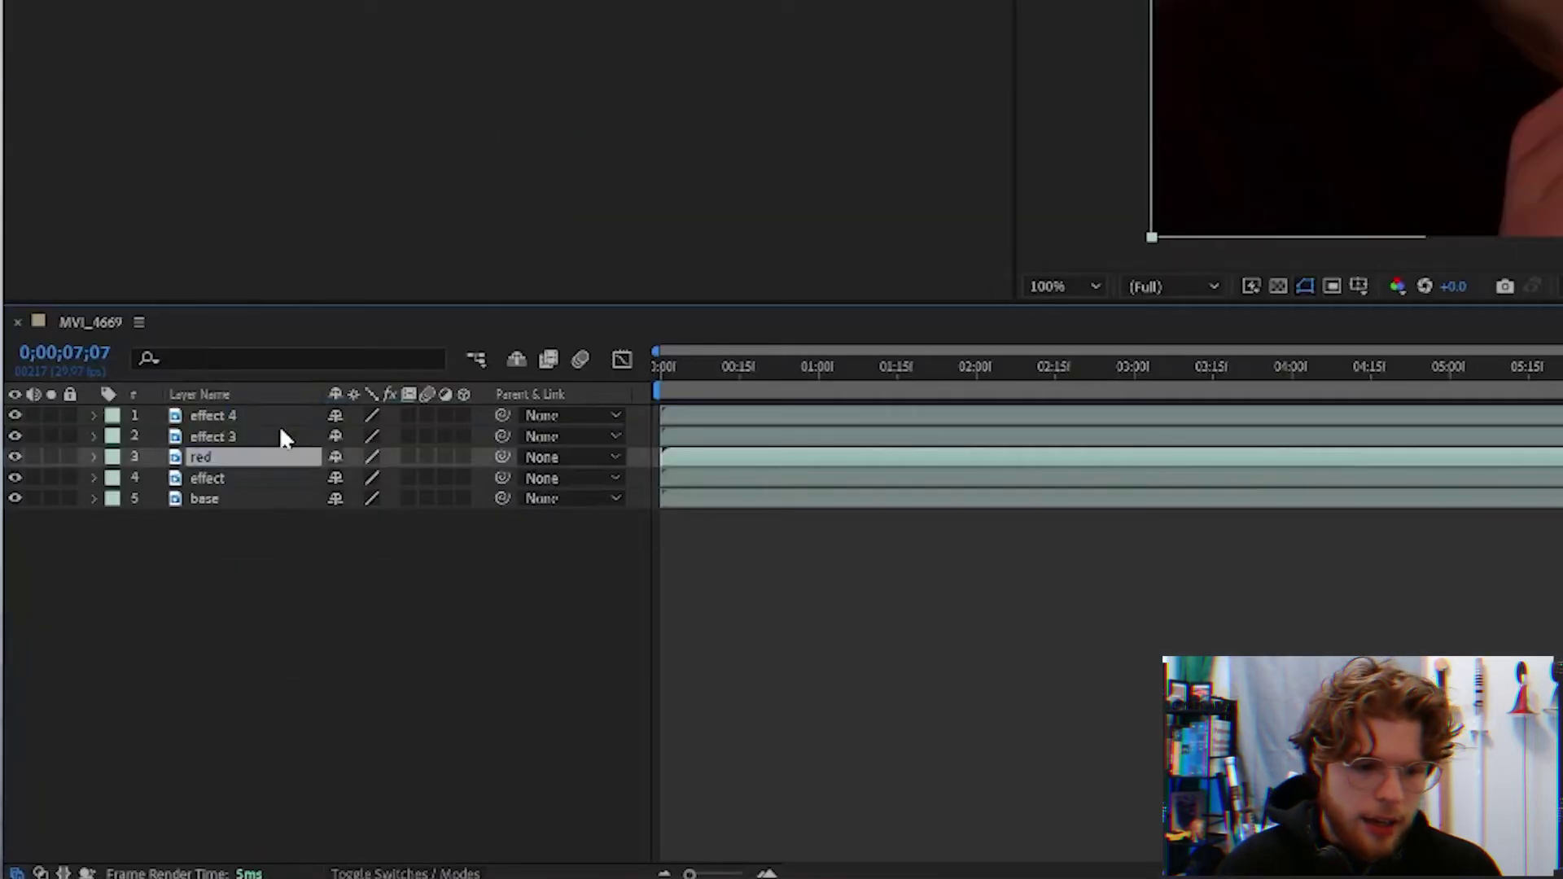
- Rename the remaining effect copies "green" and "blue"
{"action": "left_click", "coordinate": [255, 437]}
{"action": "right_click", "coordinate": [255, 437]}
{"action": "left_click", "coordinate": [317, 392]}
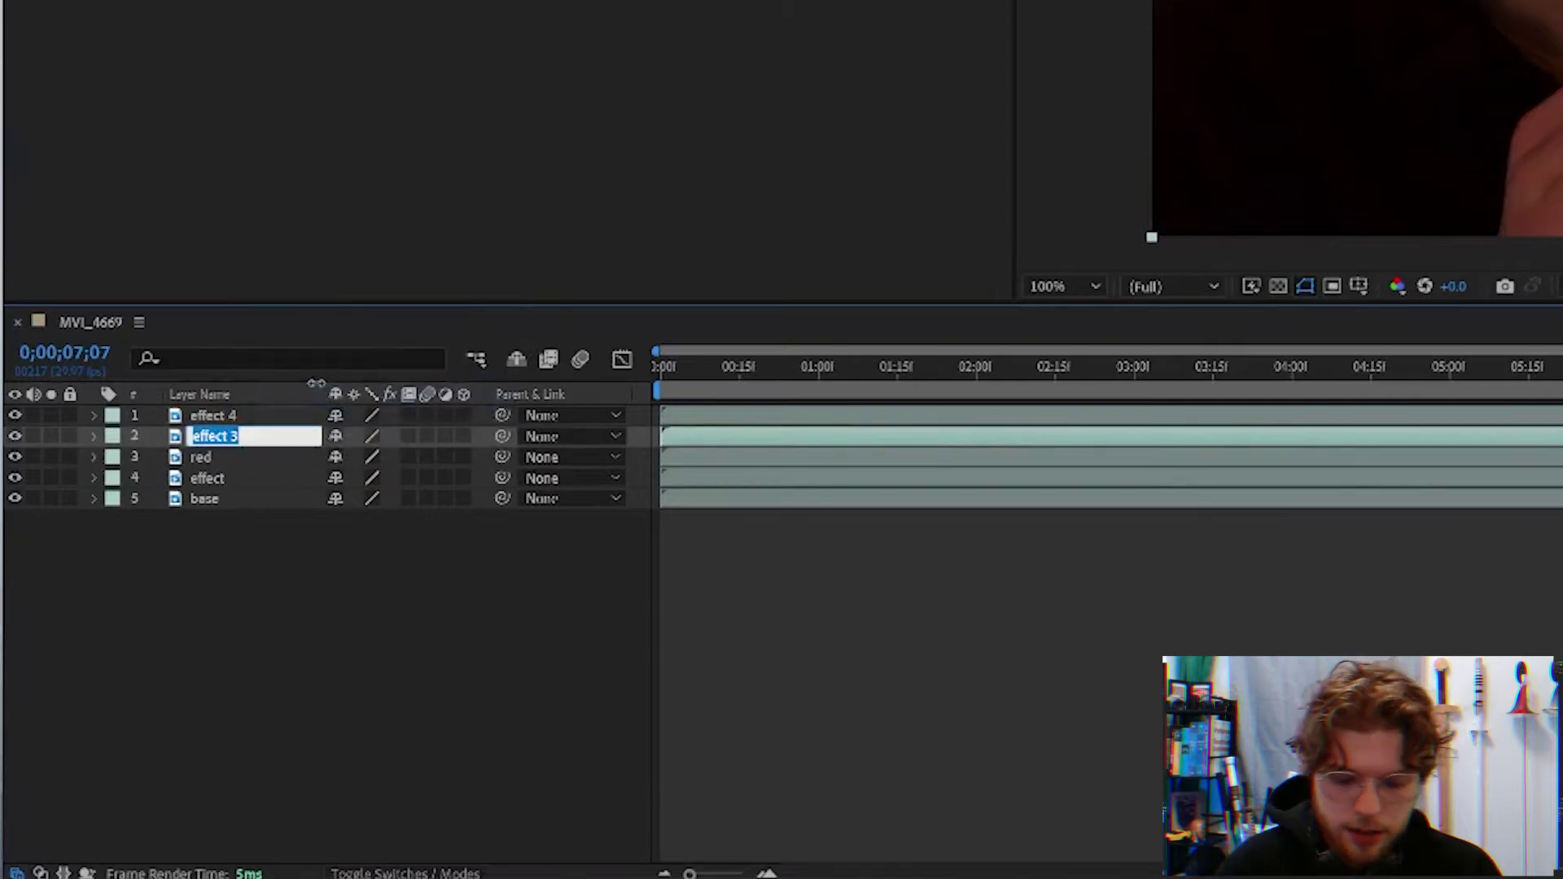
{"action": "type", "text": "green"}
{"action": "key", "text": "Return"}
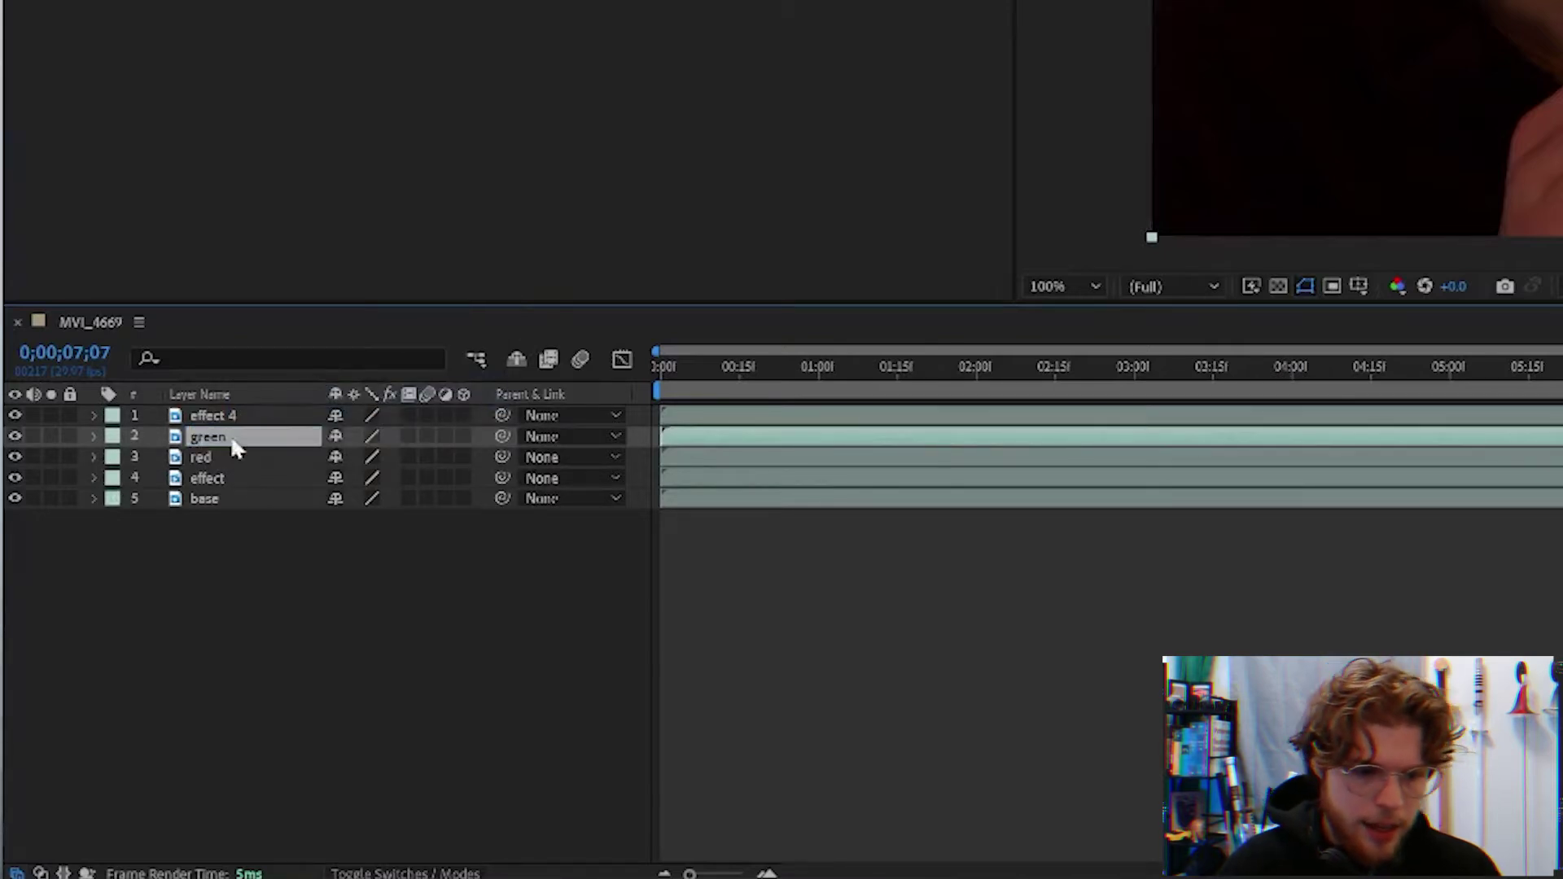
{"action": "left_click", "coordinate": [212, 416]}
{"action": "right_click", "coordinate": [212, 416]}
{"action": "left_click", "coordinate": [249, 368]}
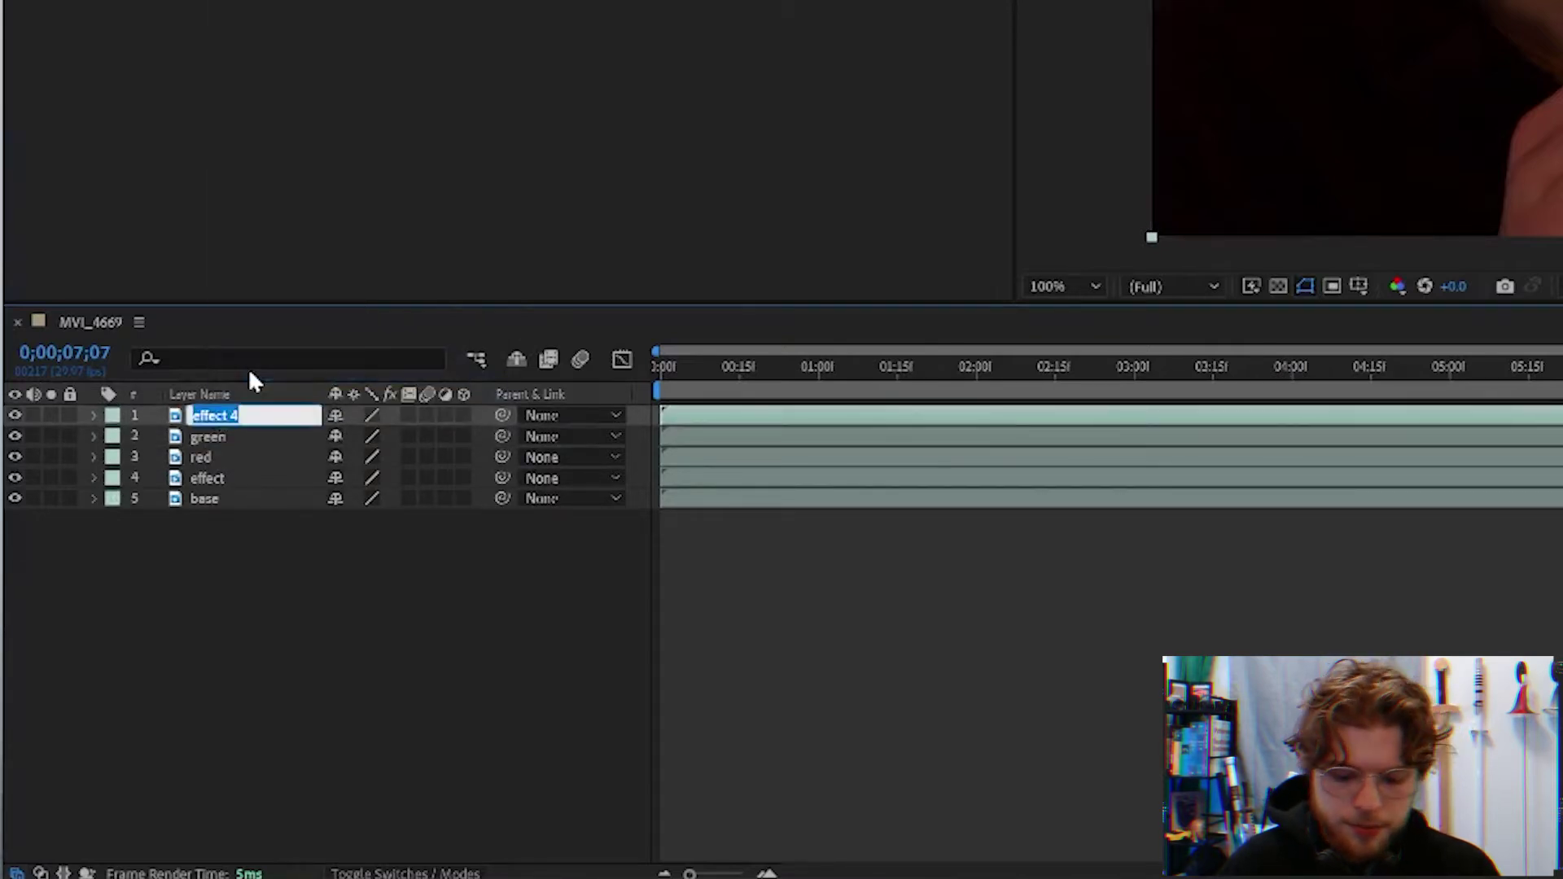
{"action": "type", "text": "blue"}
{"action": "key", "text": "Return"}
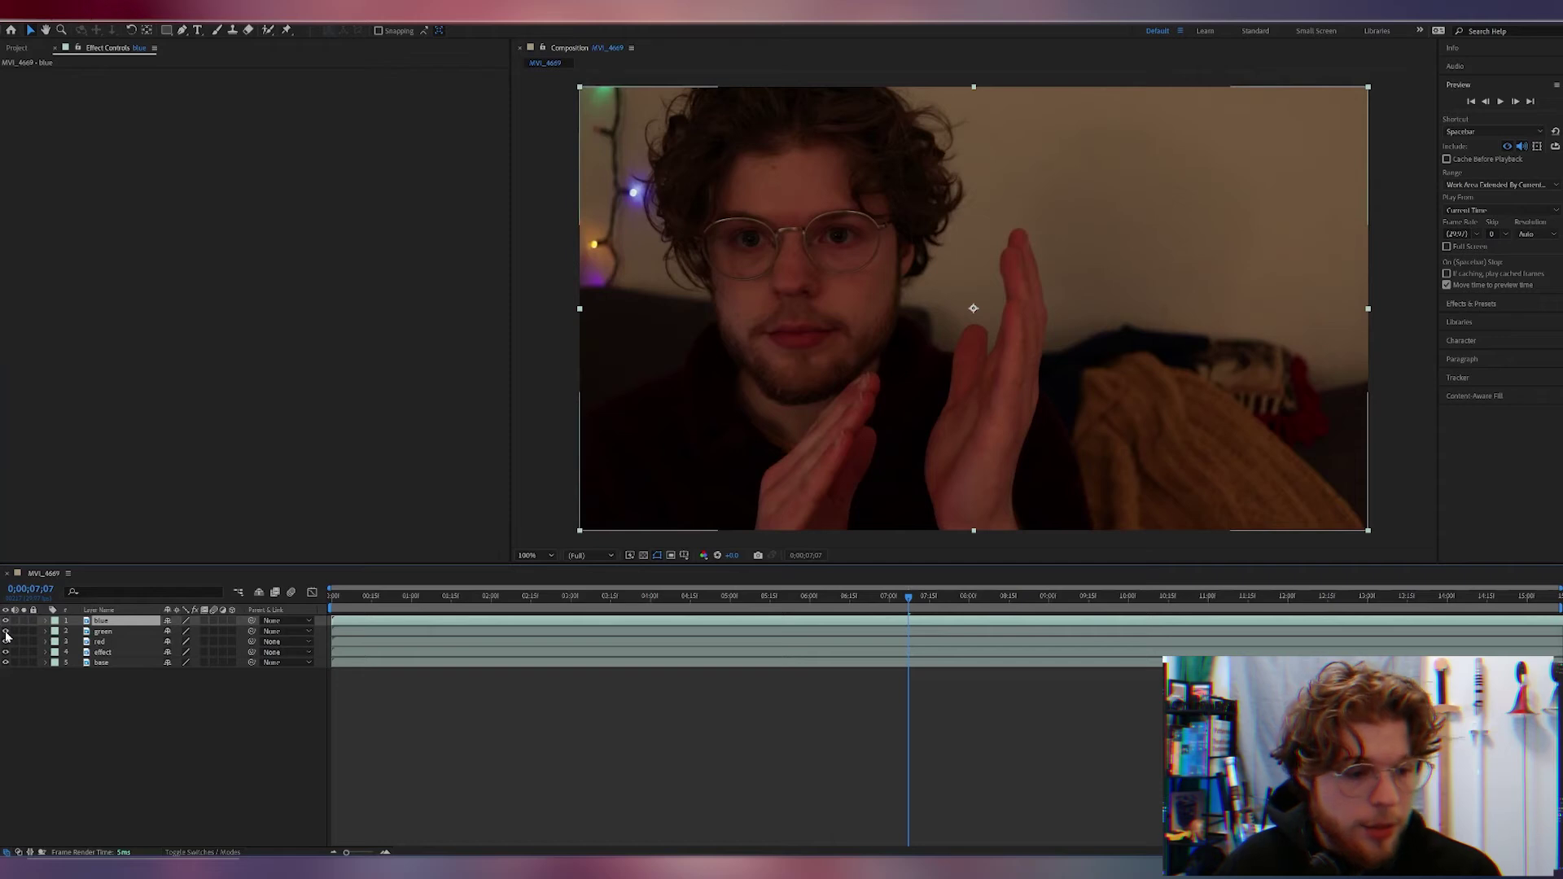
- Hide the blue and green layers and select the effect layer
{"action": "left_click_drag", "start_coordinate": [4, 623], "coordinate": [5, 632]}
{"action": "left_click", "coordinate": [122, 642]}
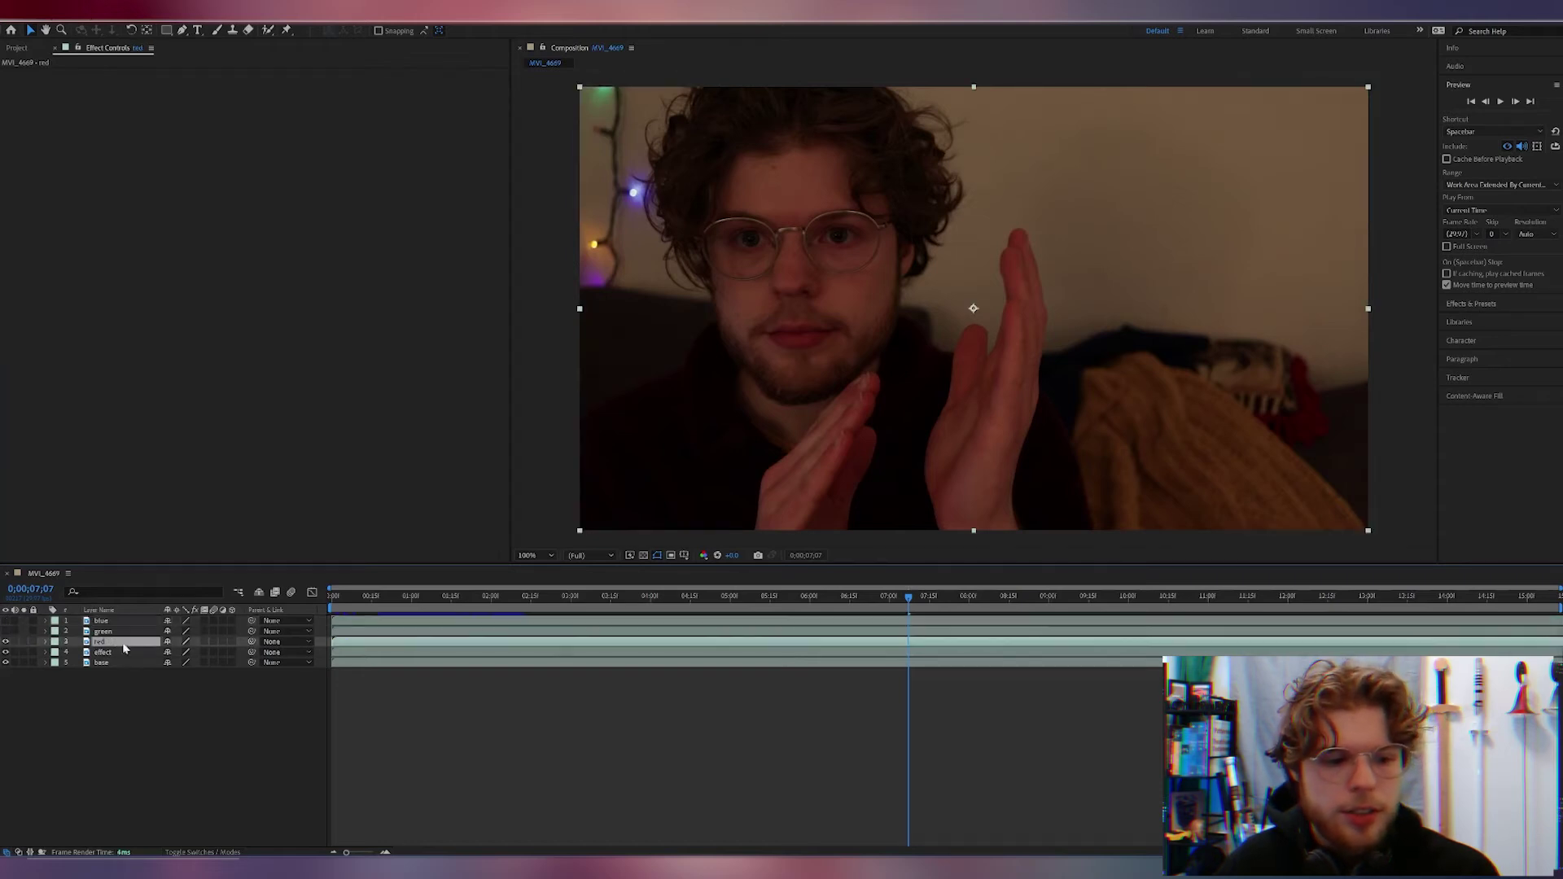
{"action": "left_click", "coordinate": [110, 652]}
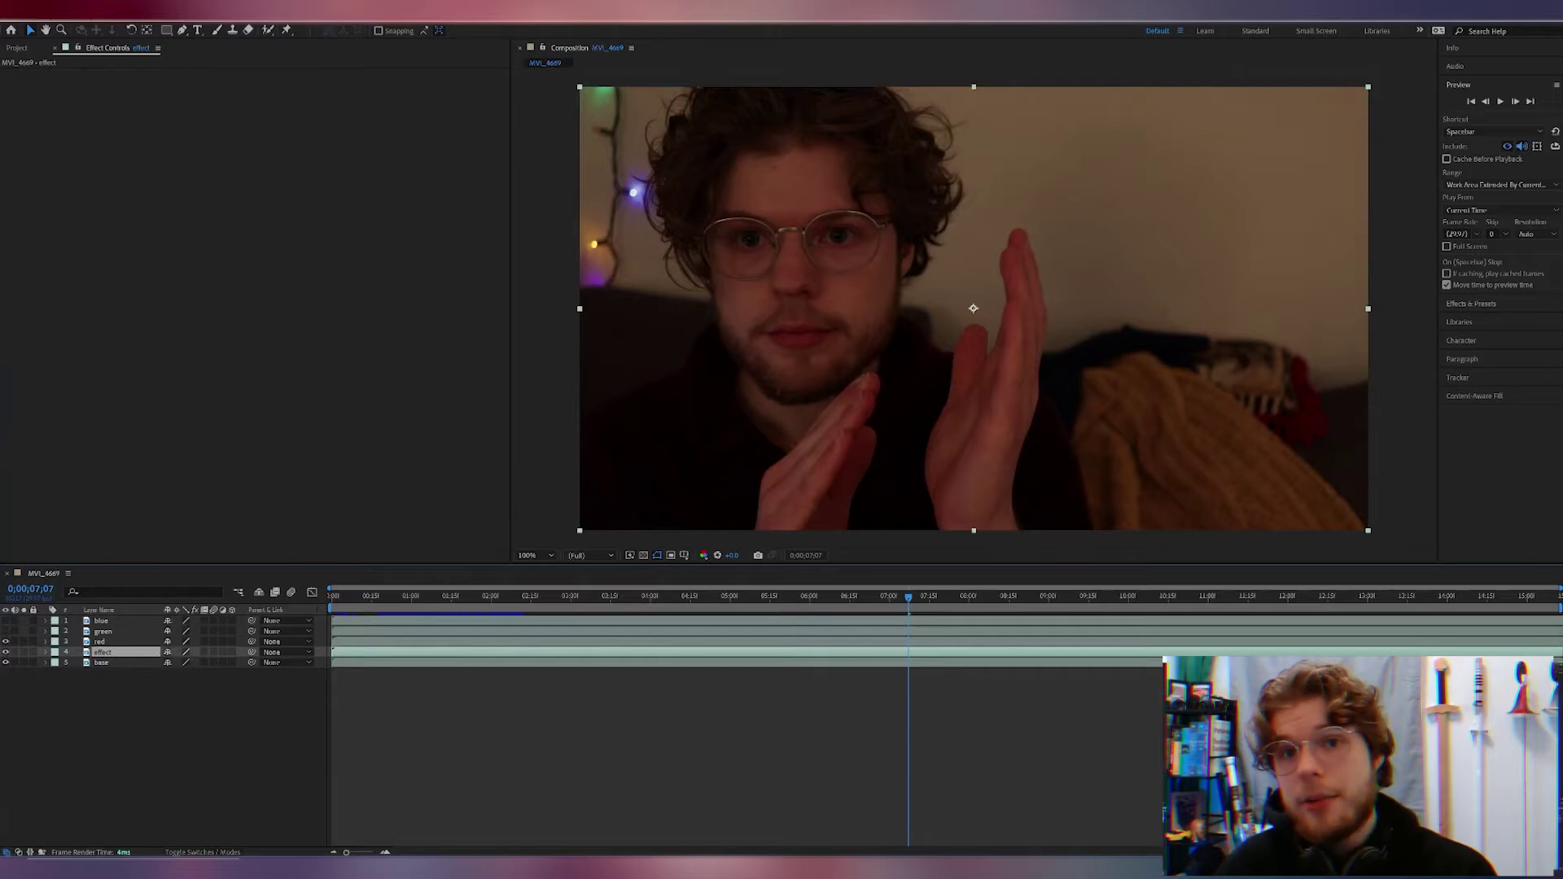
- Expand the Channel category in Effects & Presets
{"action": "left_click", "coordinate": [1455, 84]}
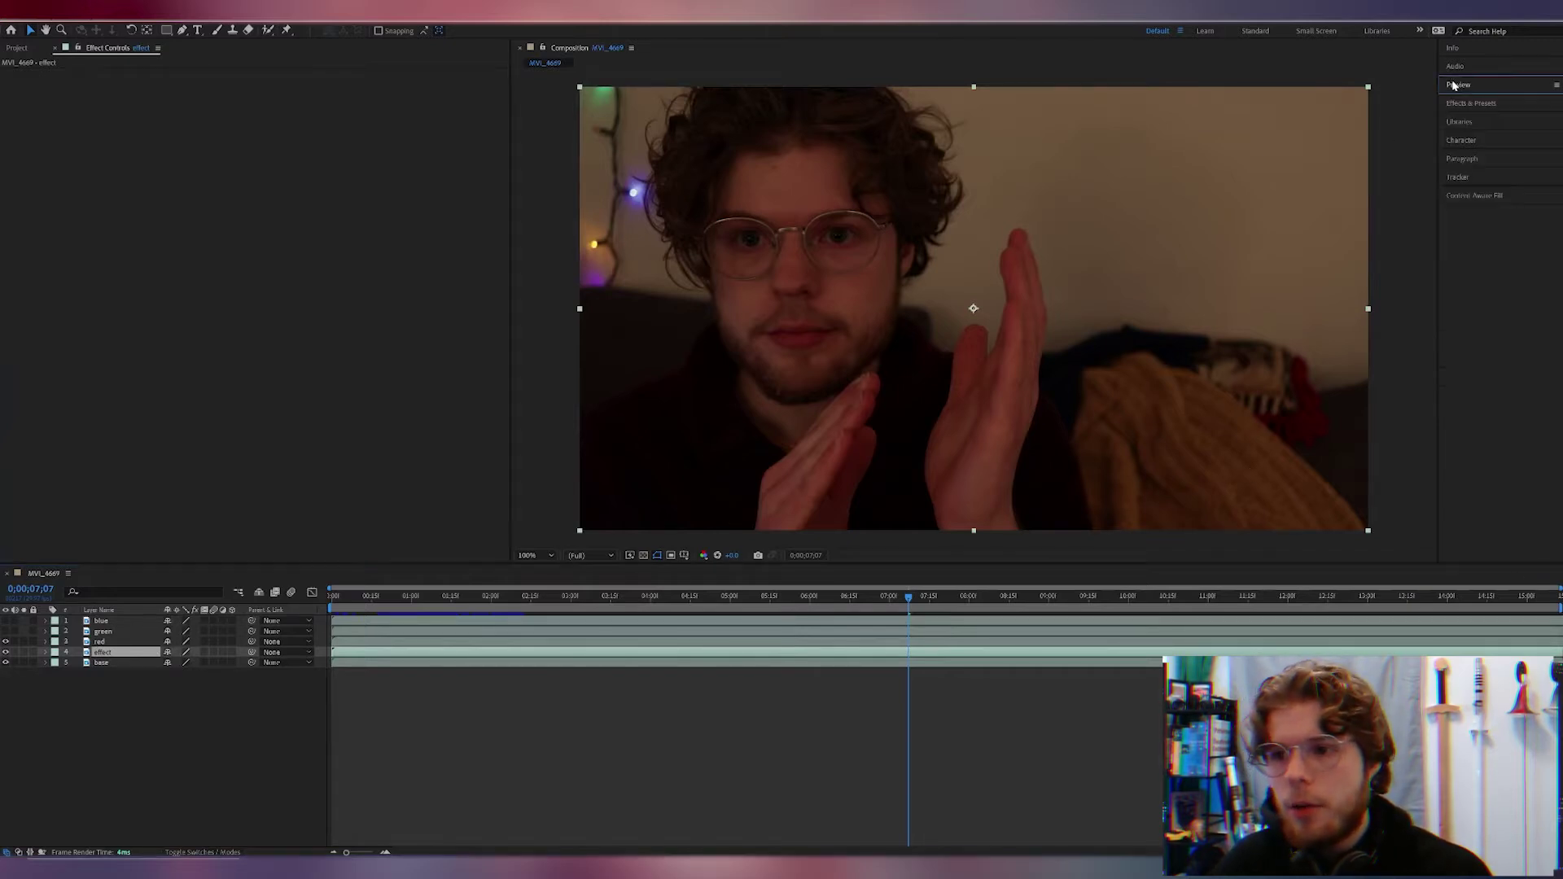
{"action": "left_click", "coordinate": [1502, 105]}
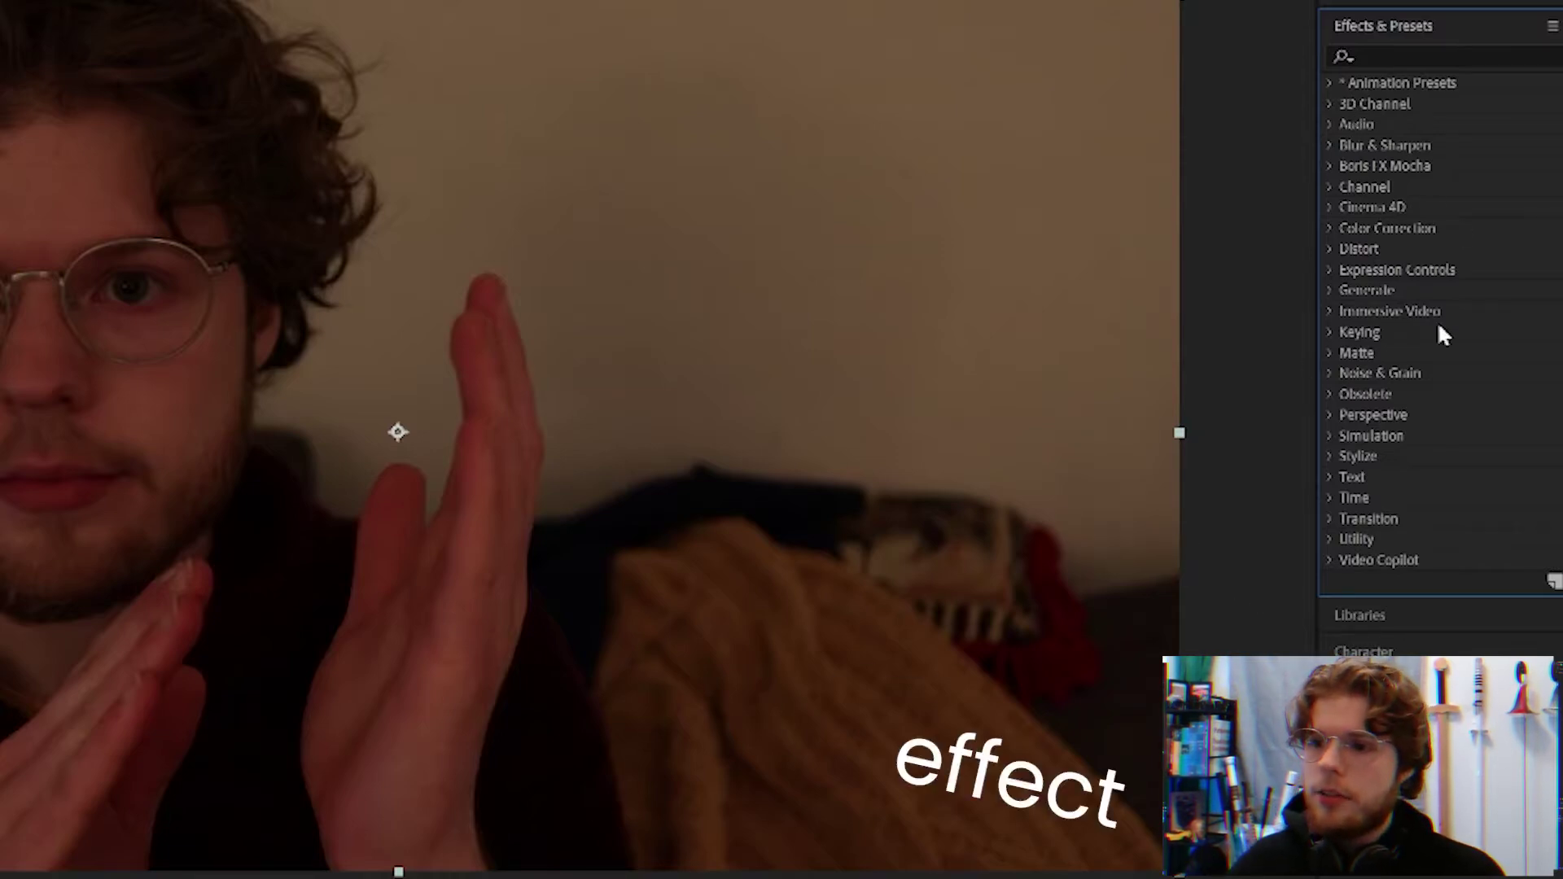
{"action": "left_click", "coordinate": [1332, 186]}
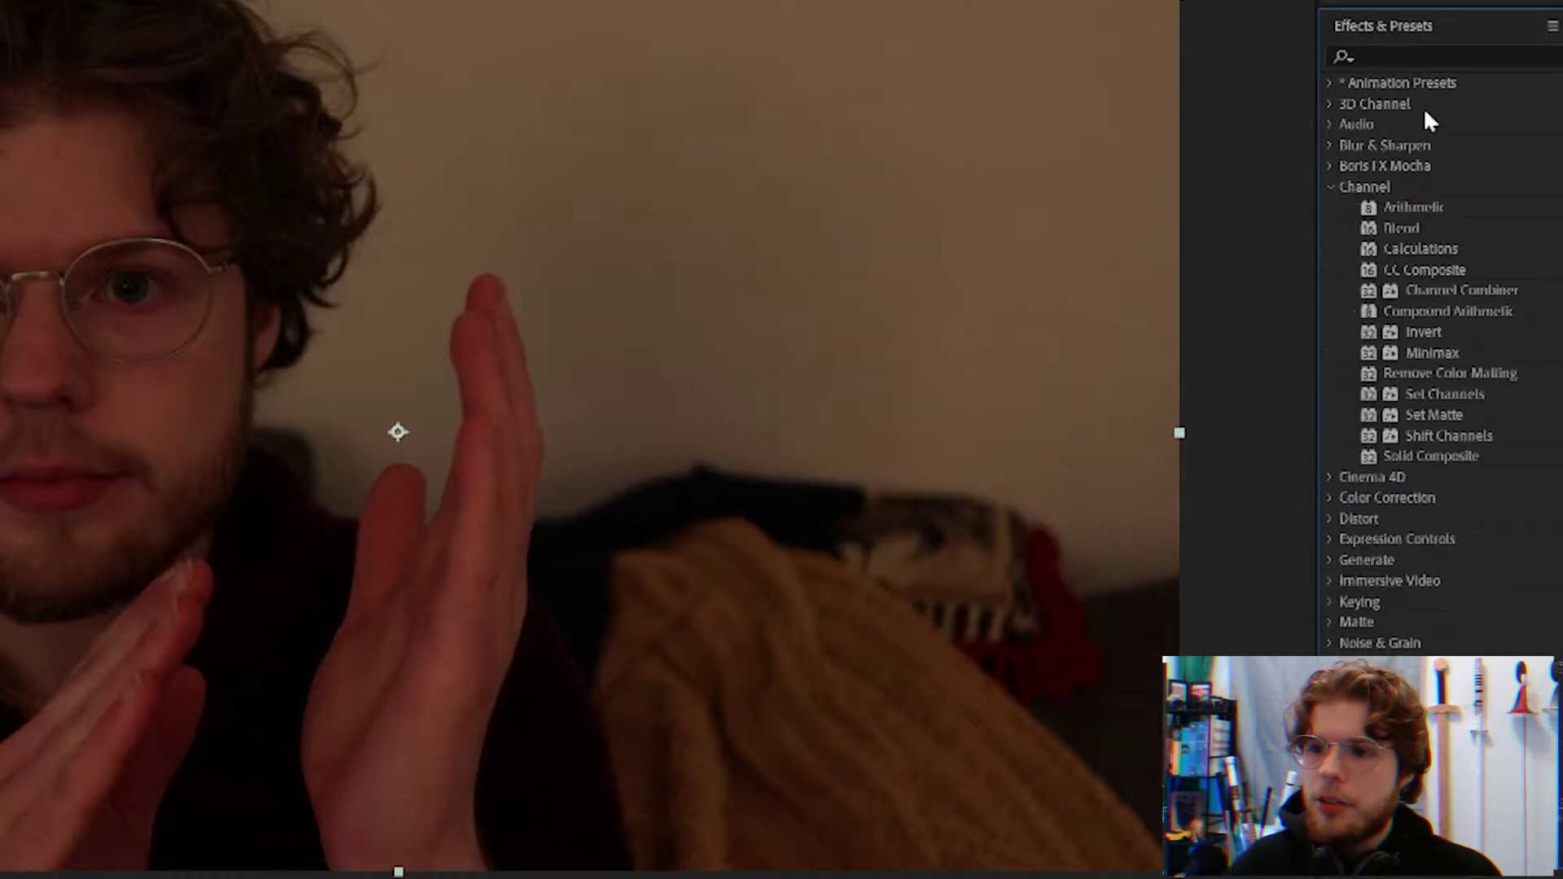
- Apply Set Channels from the Channel category to the effect layer
{"action": "left_click", "coordinate": [1445, 393]}
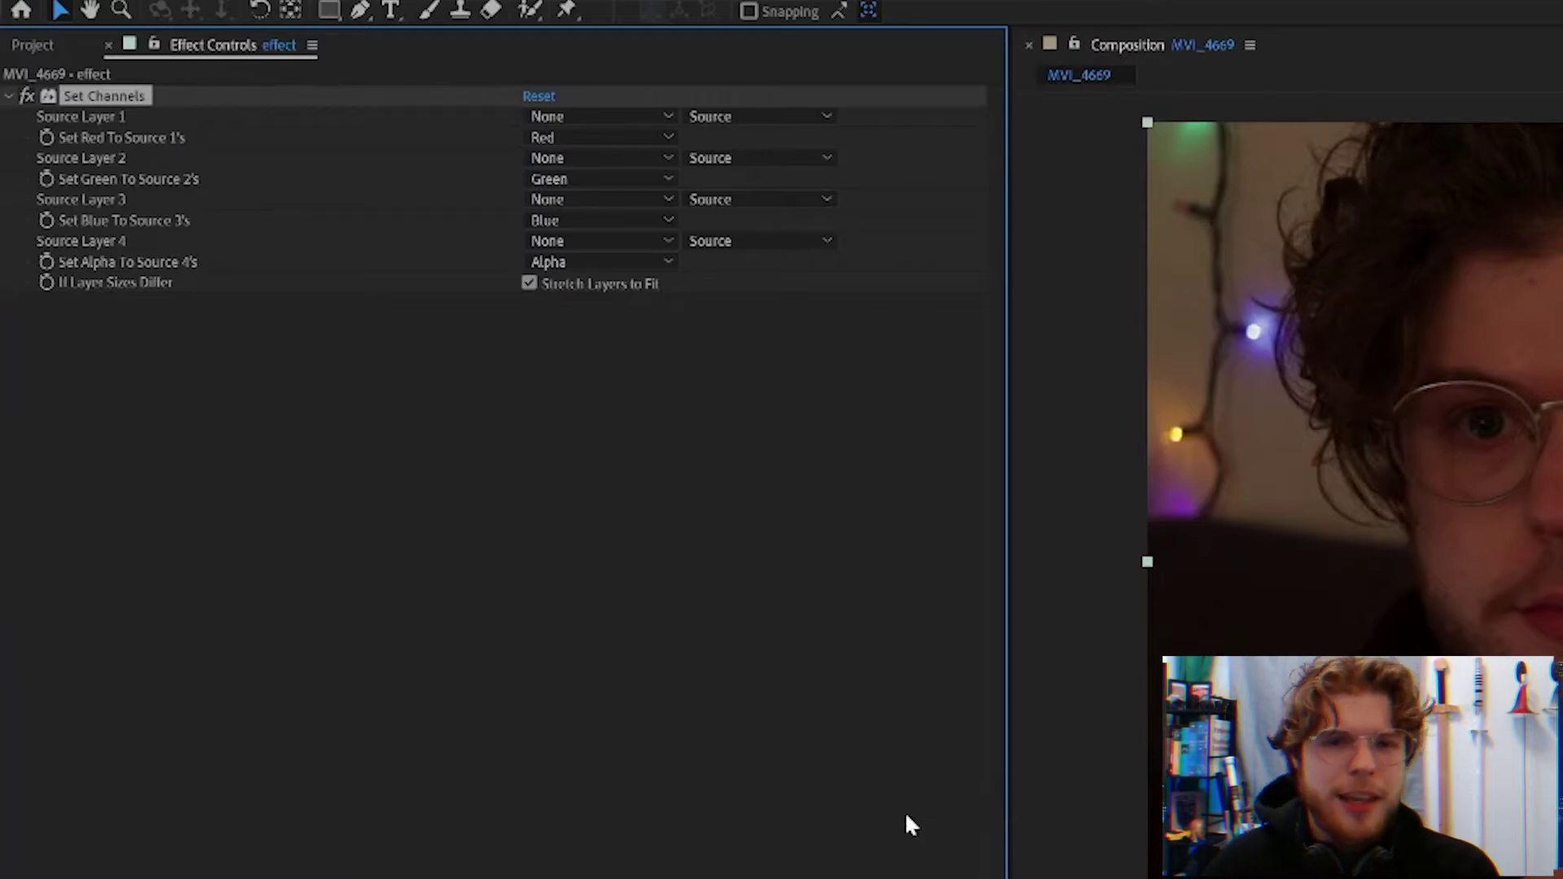
- Set Set Channels Source Layers 1, 2 and 3 to the red, green and blue layers
{"action": "left_click", "coordinate": [593, 120]}
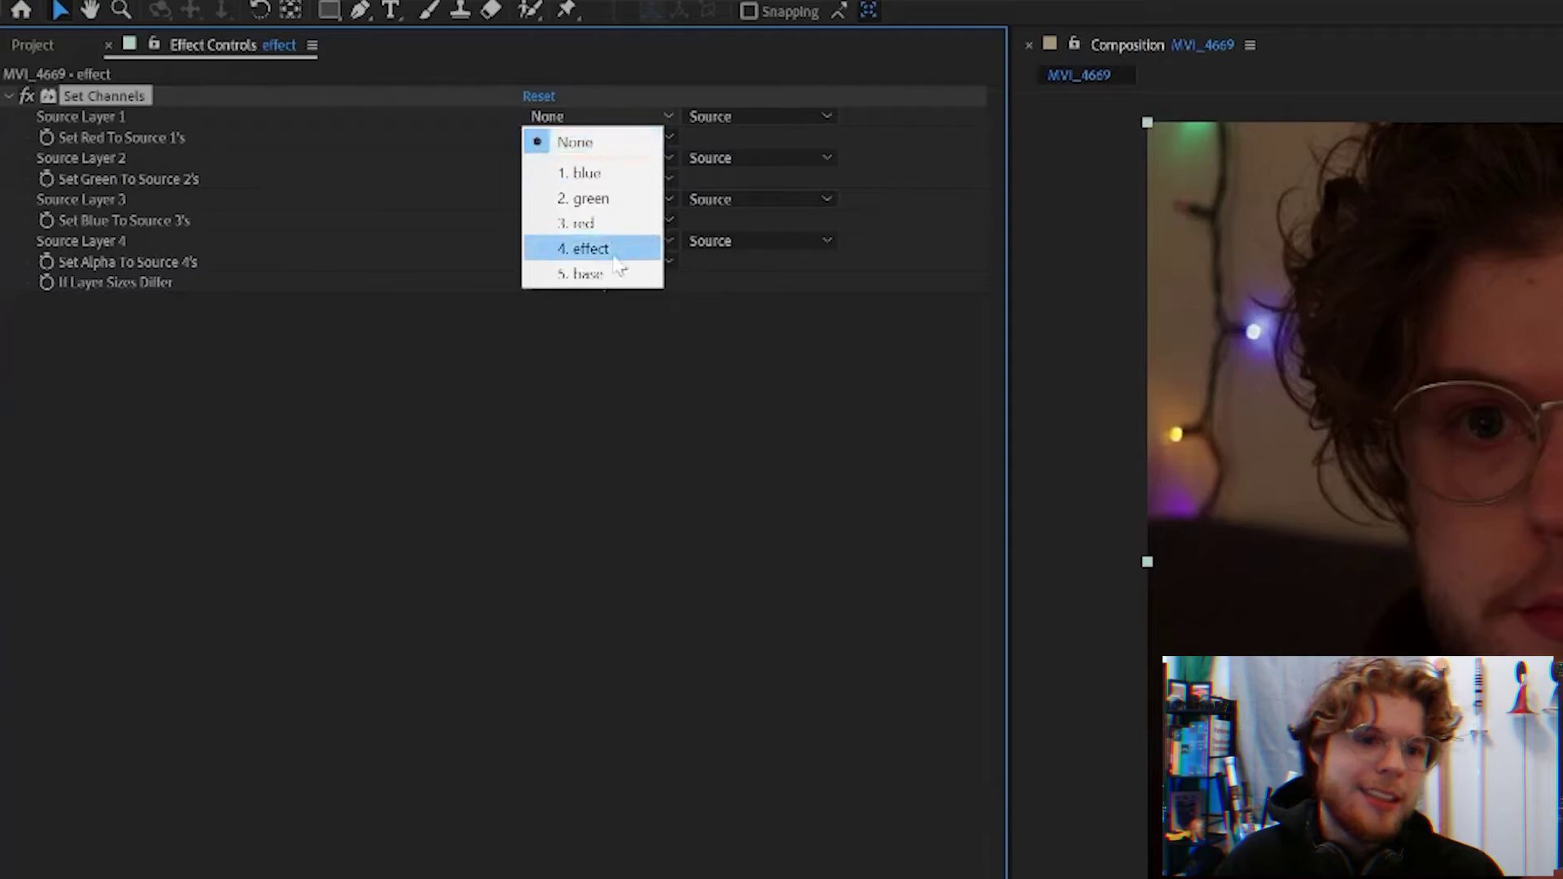
{"action": "left_click", "coordinate": [610, 225]}
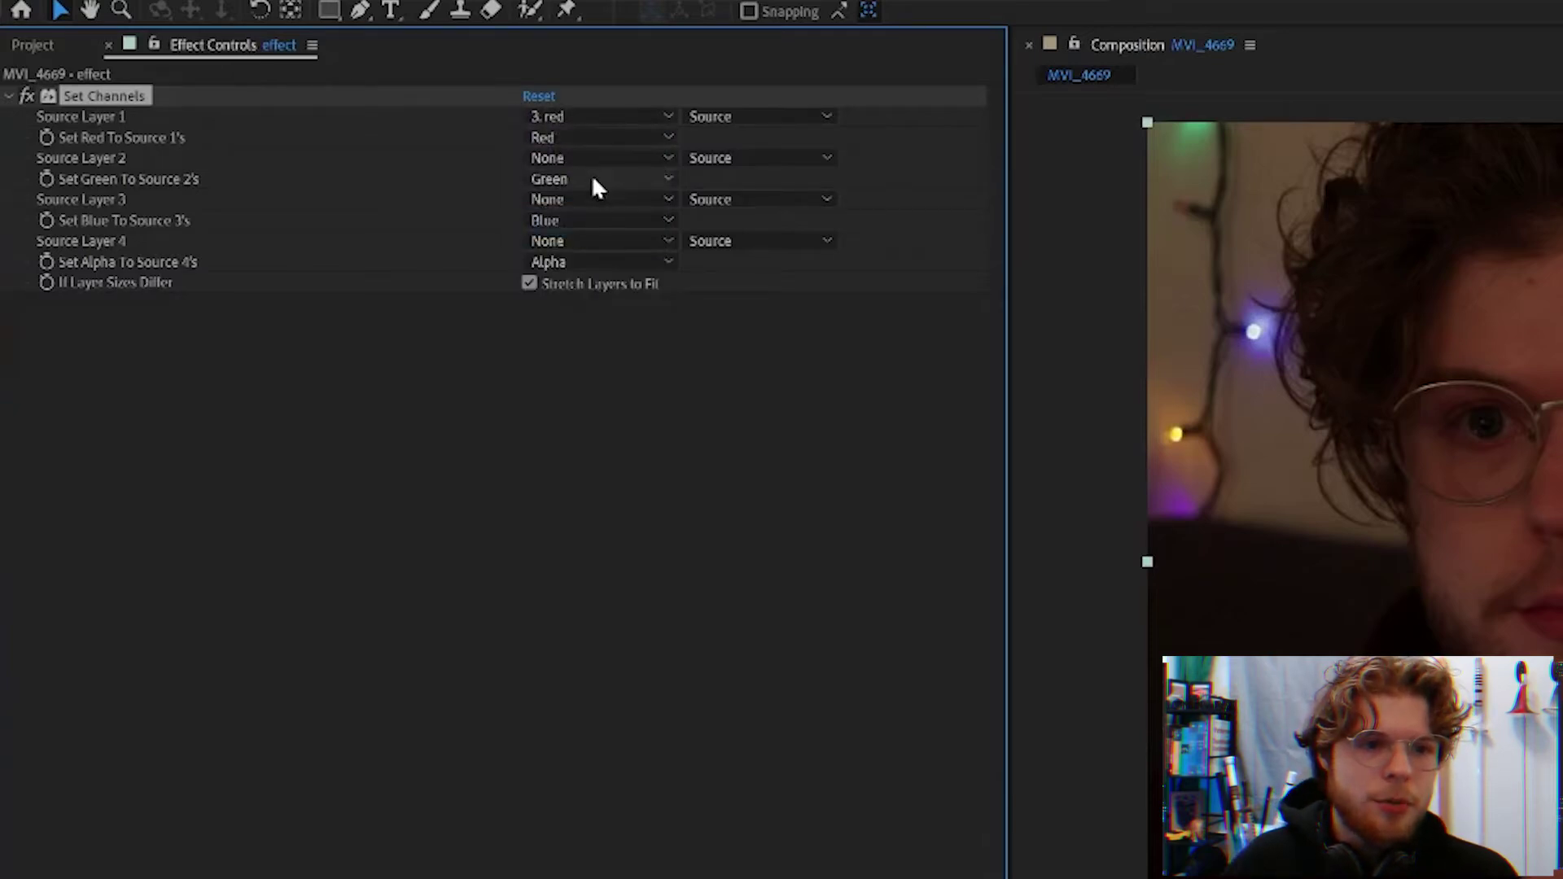
{"action": "left_click", "coordinate": [575, 159]}
{"action": "left_click", "coordinate": [585, 235]}
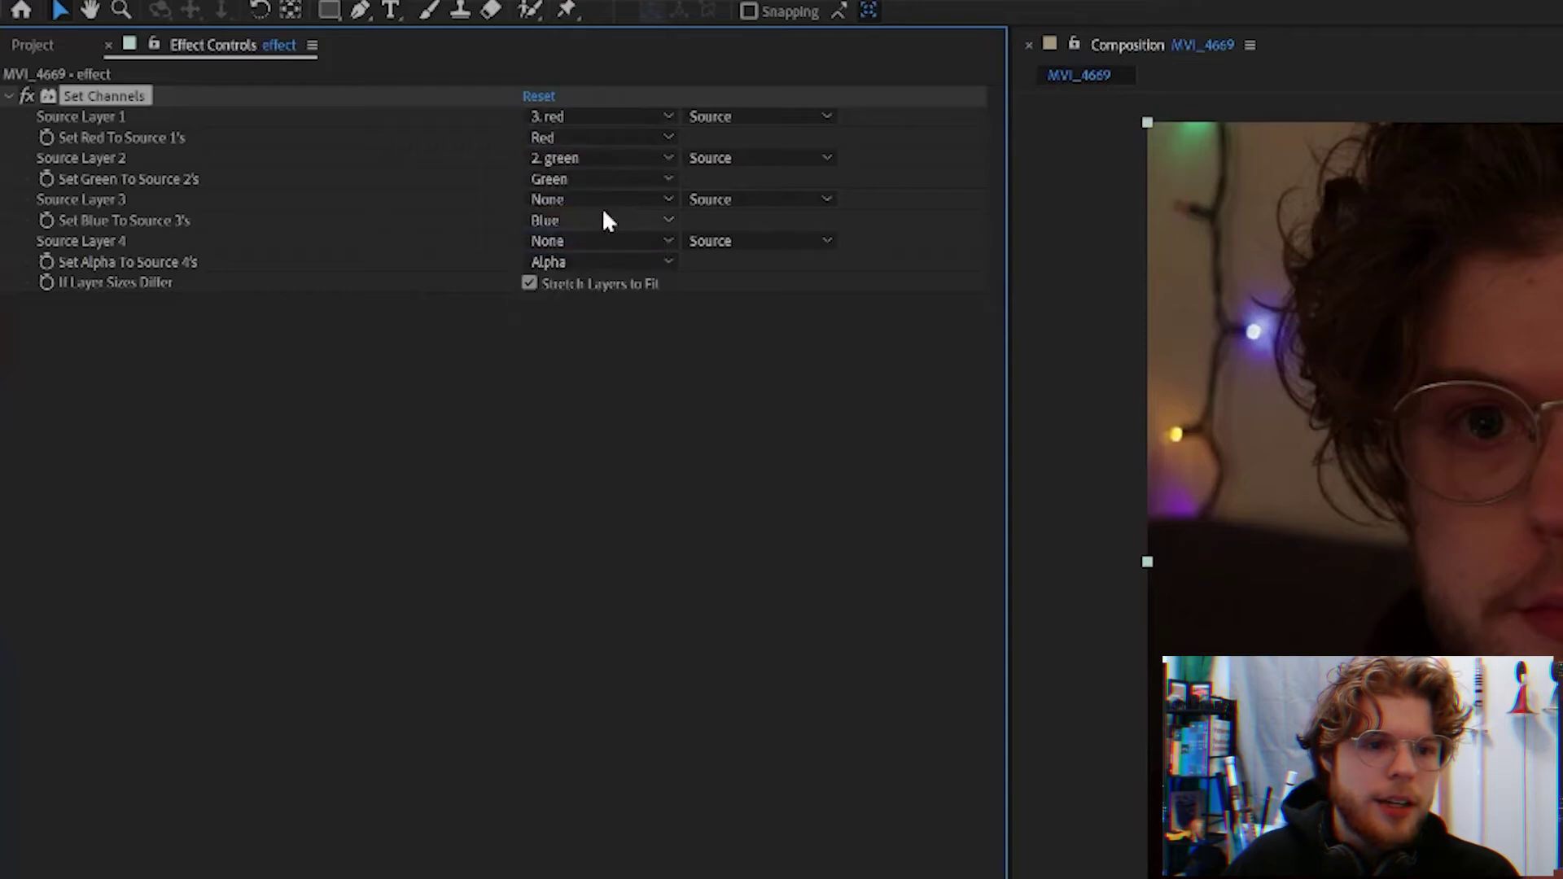
{"action": "left_click", "coordinate": [579, 199]}
{"action": "left_click", "coordinate": [643, 254]}
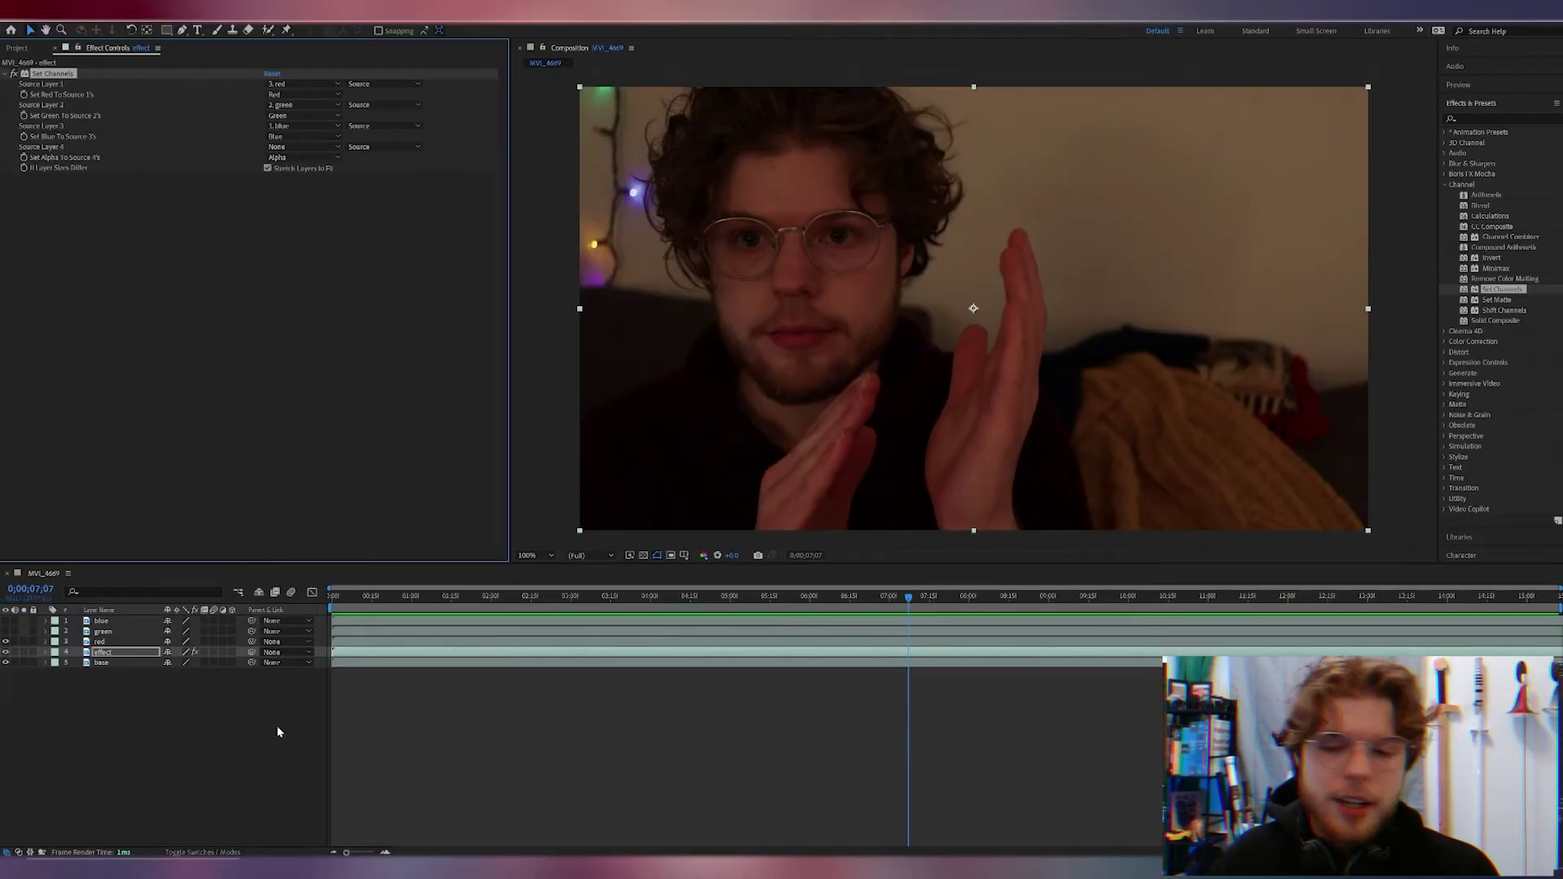
- Select the red layer and drag CC Lens from the Distort category onto it
{"action": "left_click", "coordinate": [109, 641]}
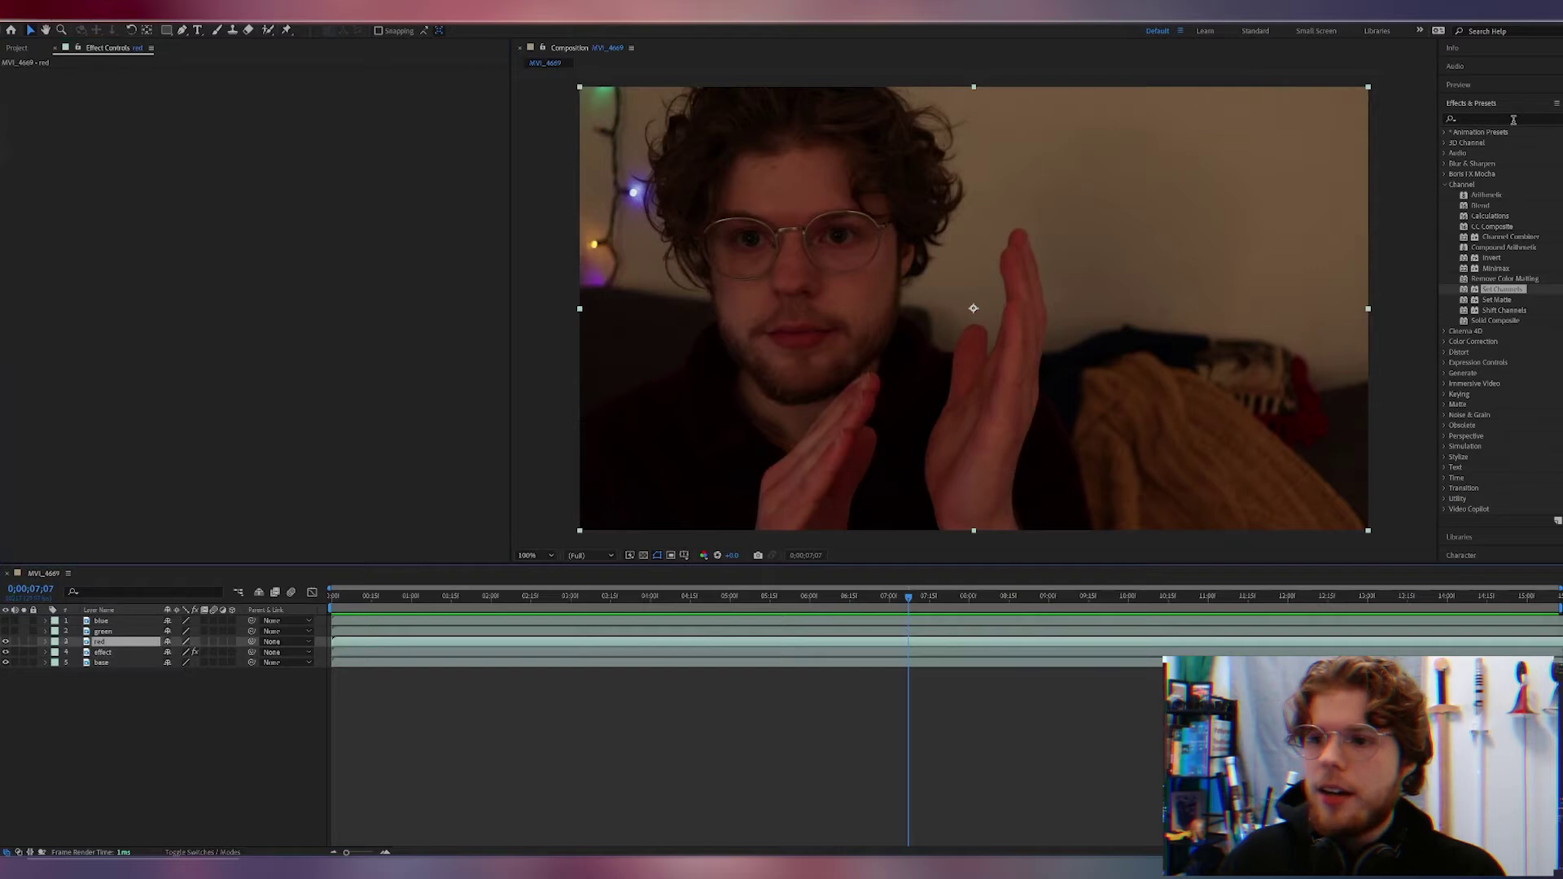
{"action": "left_click", "coordinate": [1493, 119]}
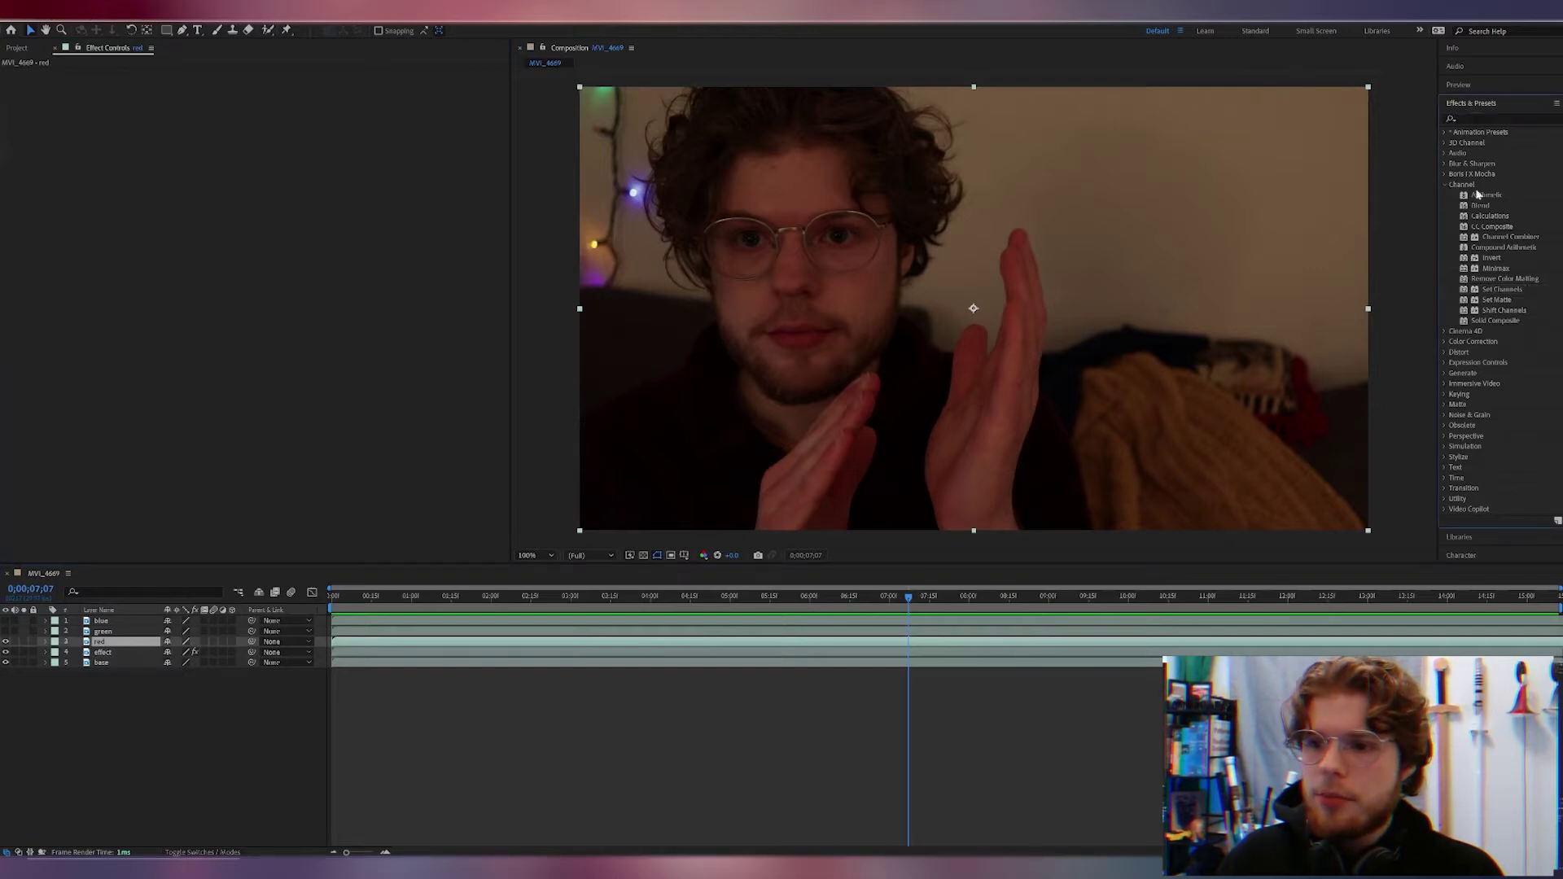
{"action": "left_click", "coordinate": [1446, 185]}
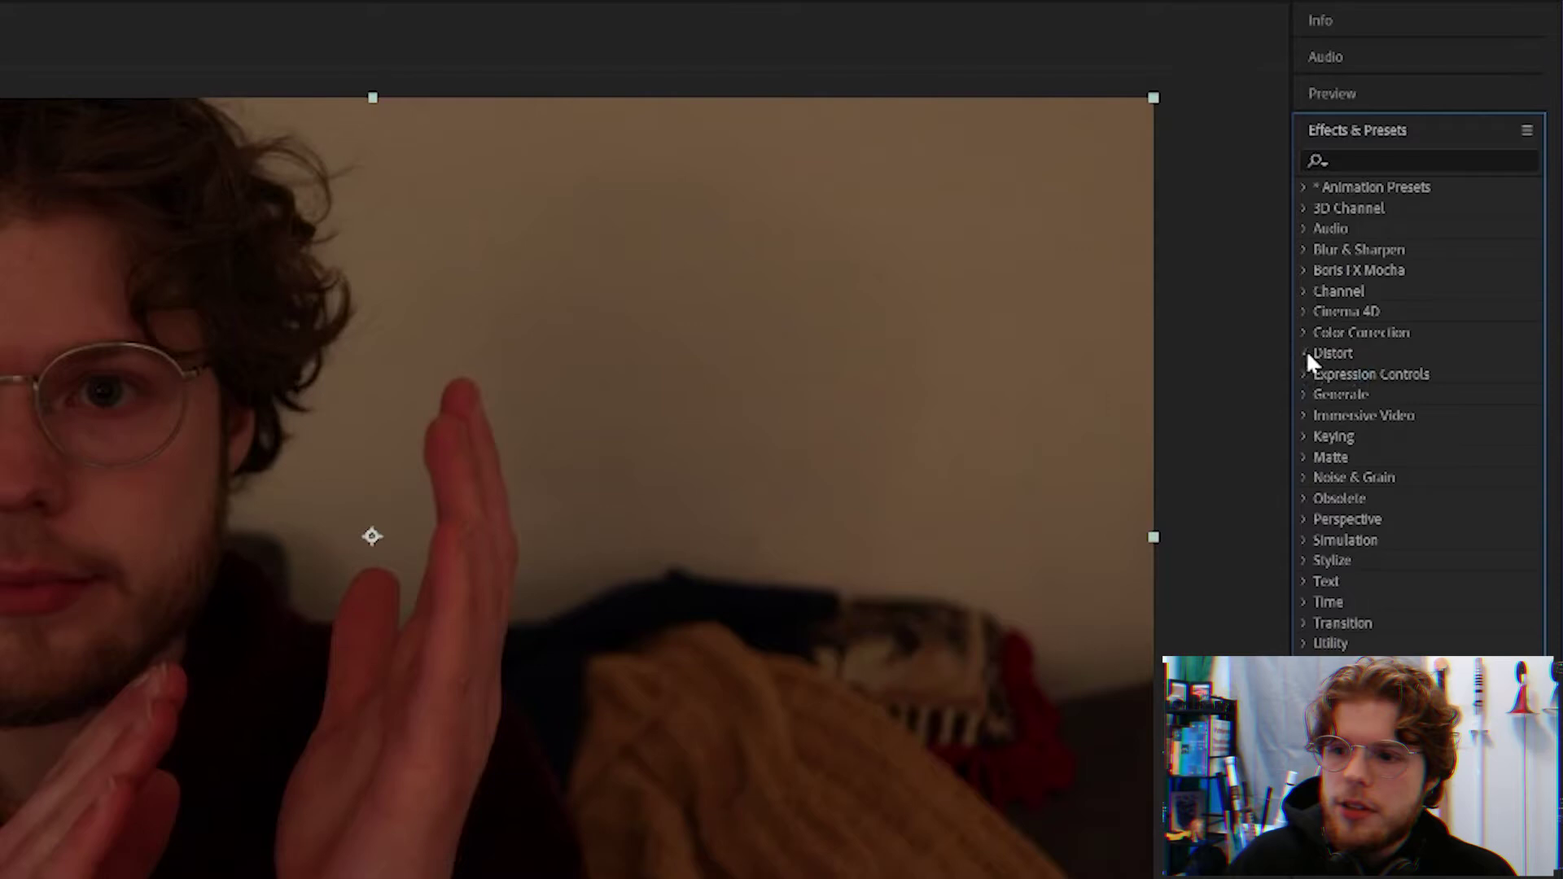
{"action": "left_click", "coordinate": [1444, 215]}
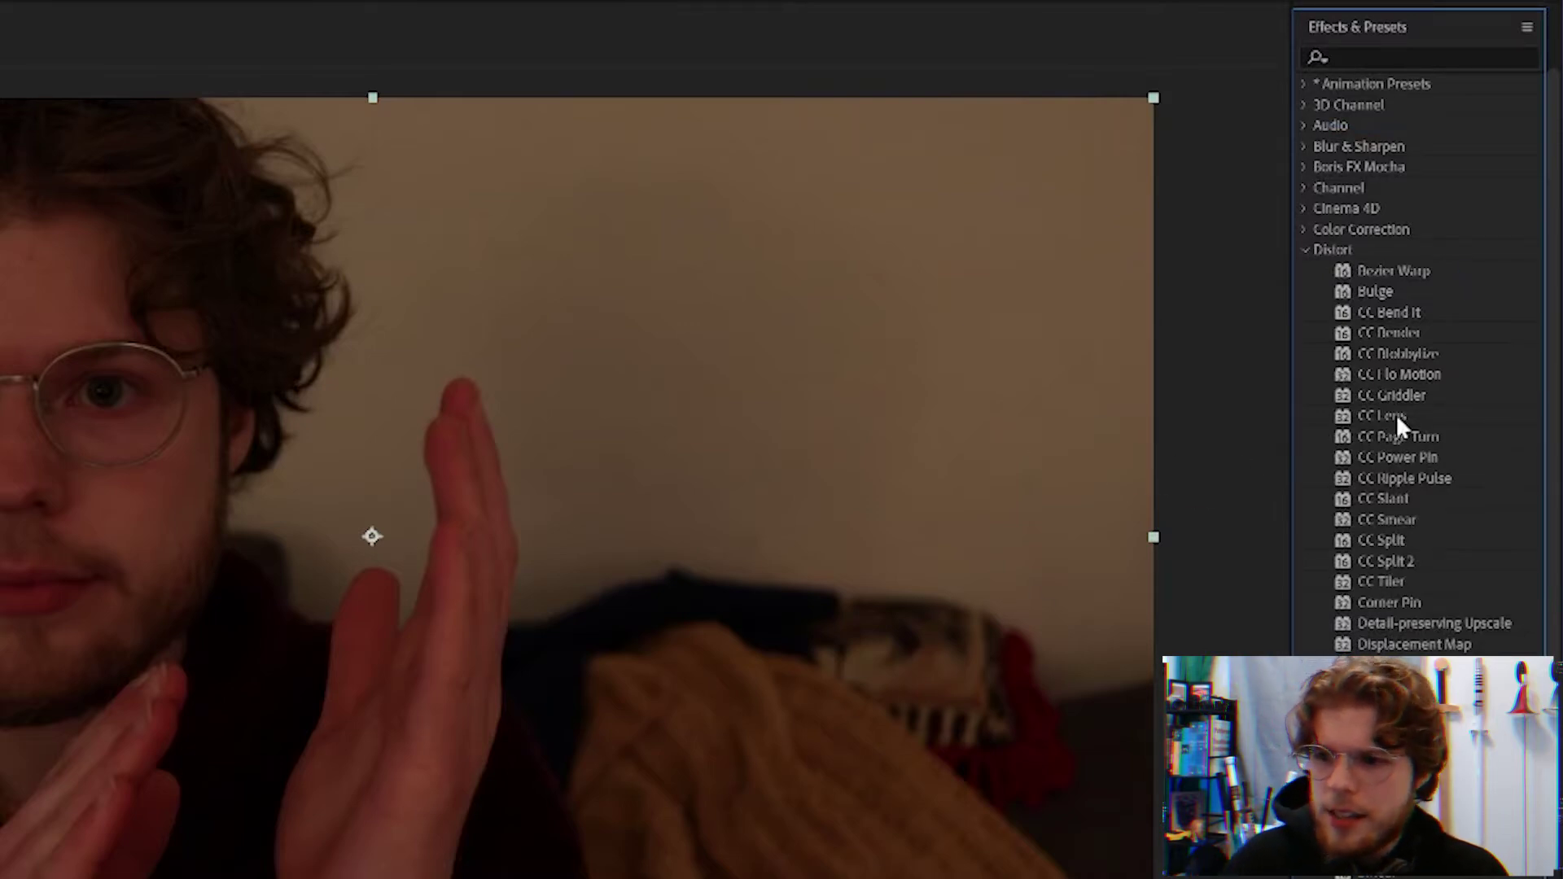
{"action": "mouse_move", "coordinate": [1381, 416]}
{"action": "left_mouse_down"}
{"action": "mouse_move", "coordinate": [305, 243]}
{"action": "mouse_move", "coordinate": [285, 220]}
{"action": "left_mouse_up"}
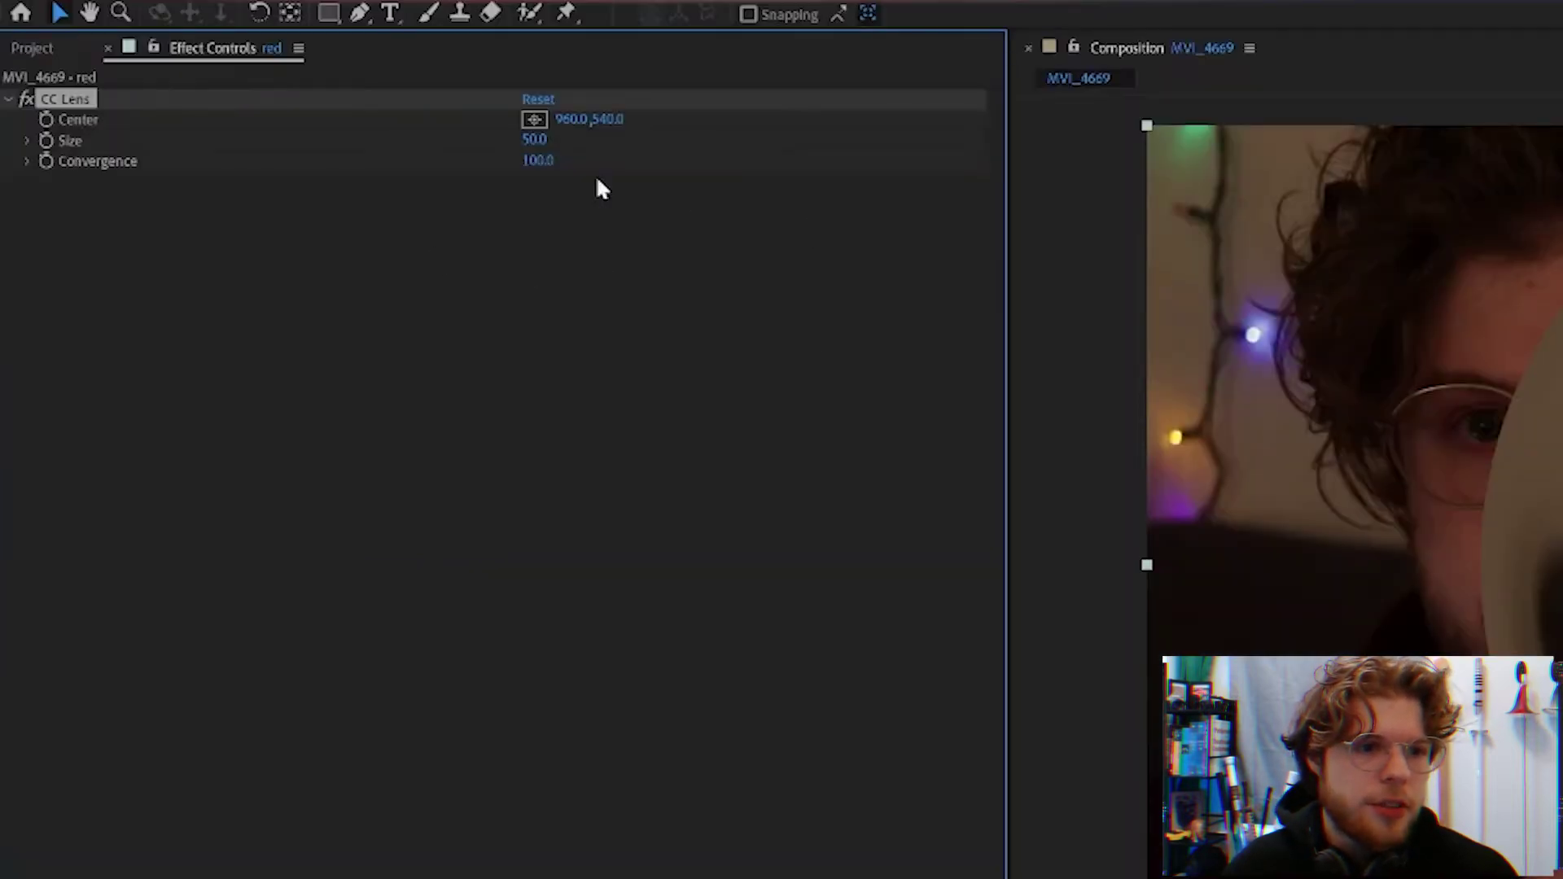
- Set the red layer's CC Lens Size to 400
{"action": "left_click", "coordinate": [544, 140]}
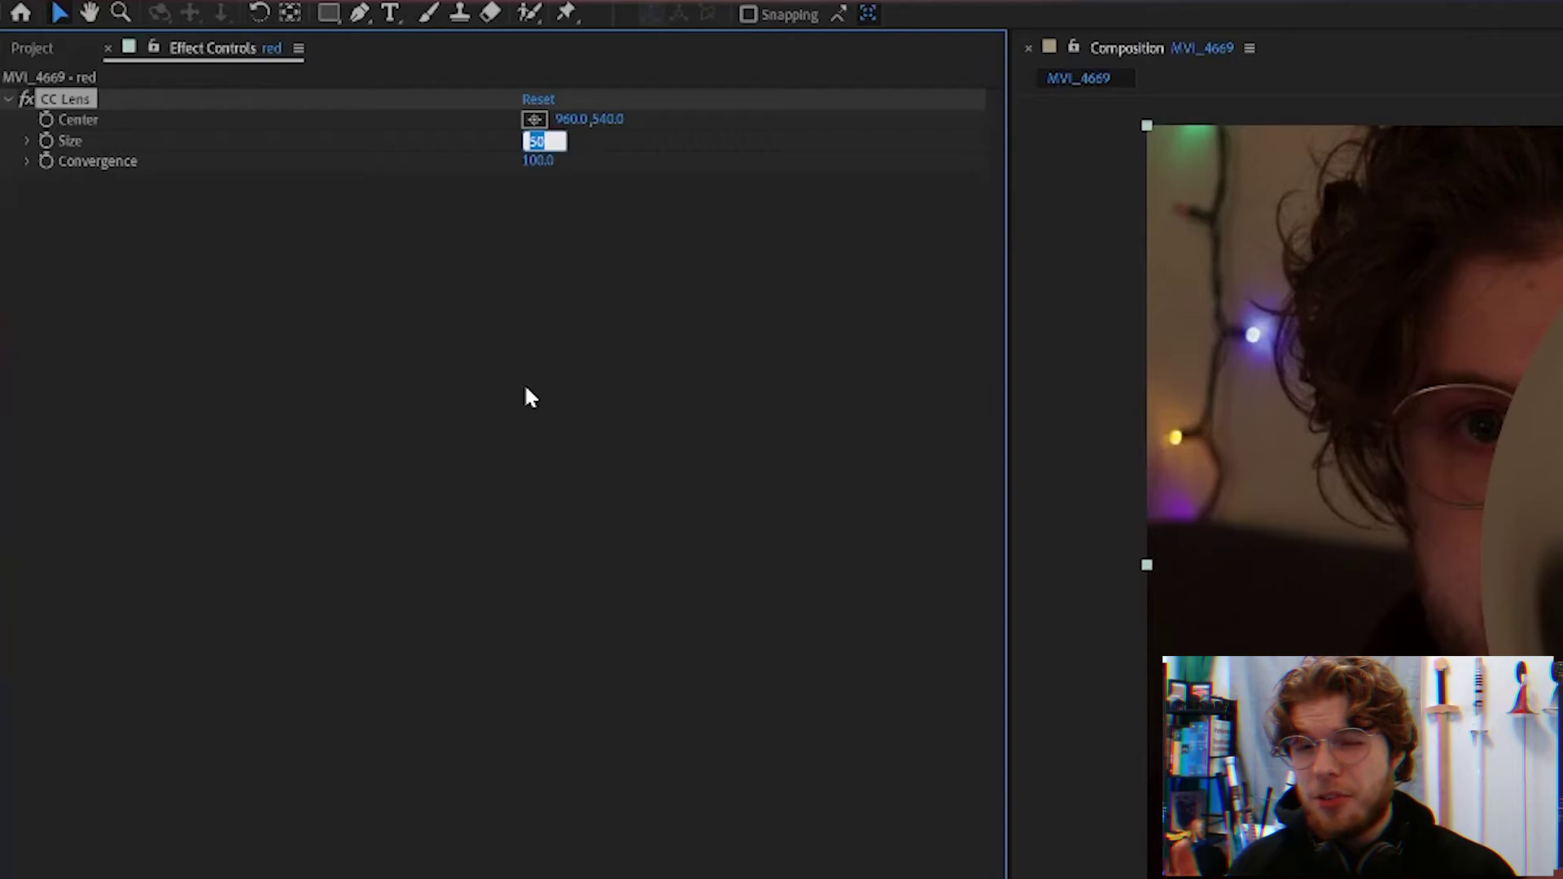
{"action": "type", "text": "400"}
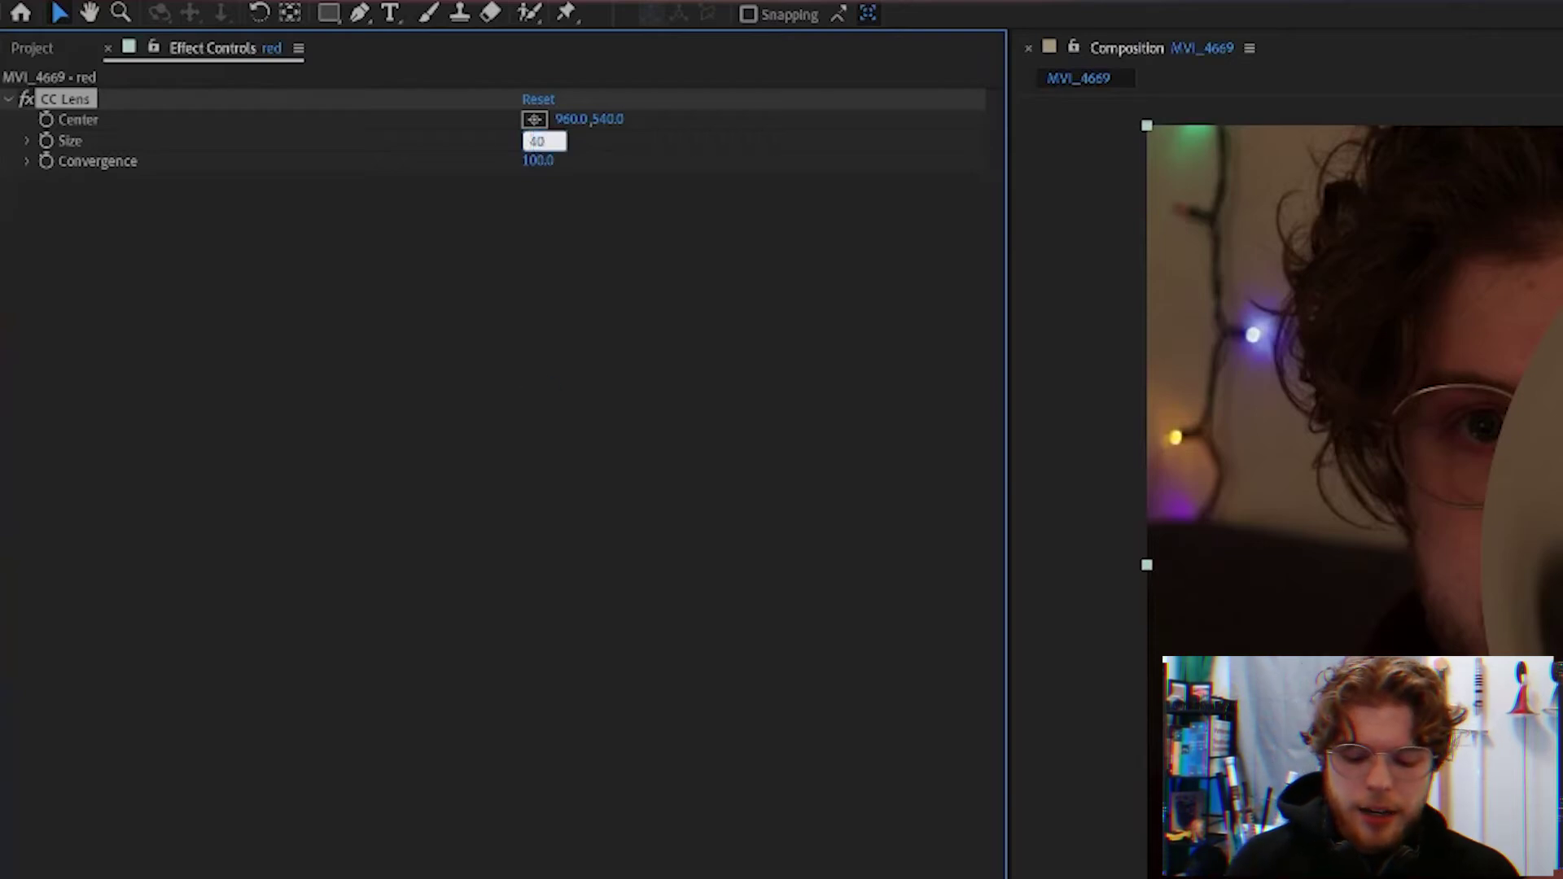
{"action": "key", "text": "Return"}
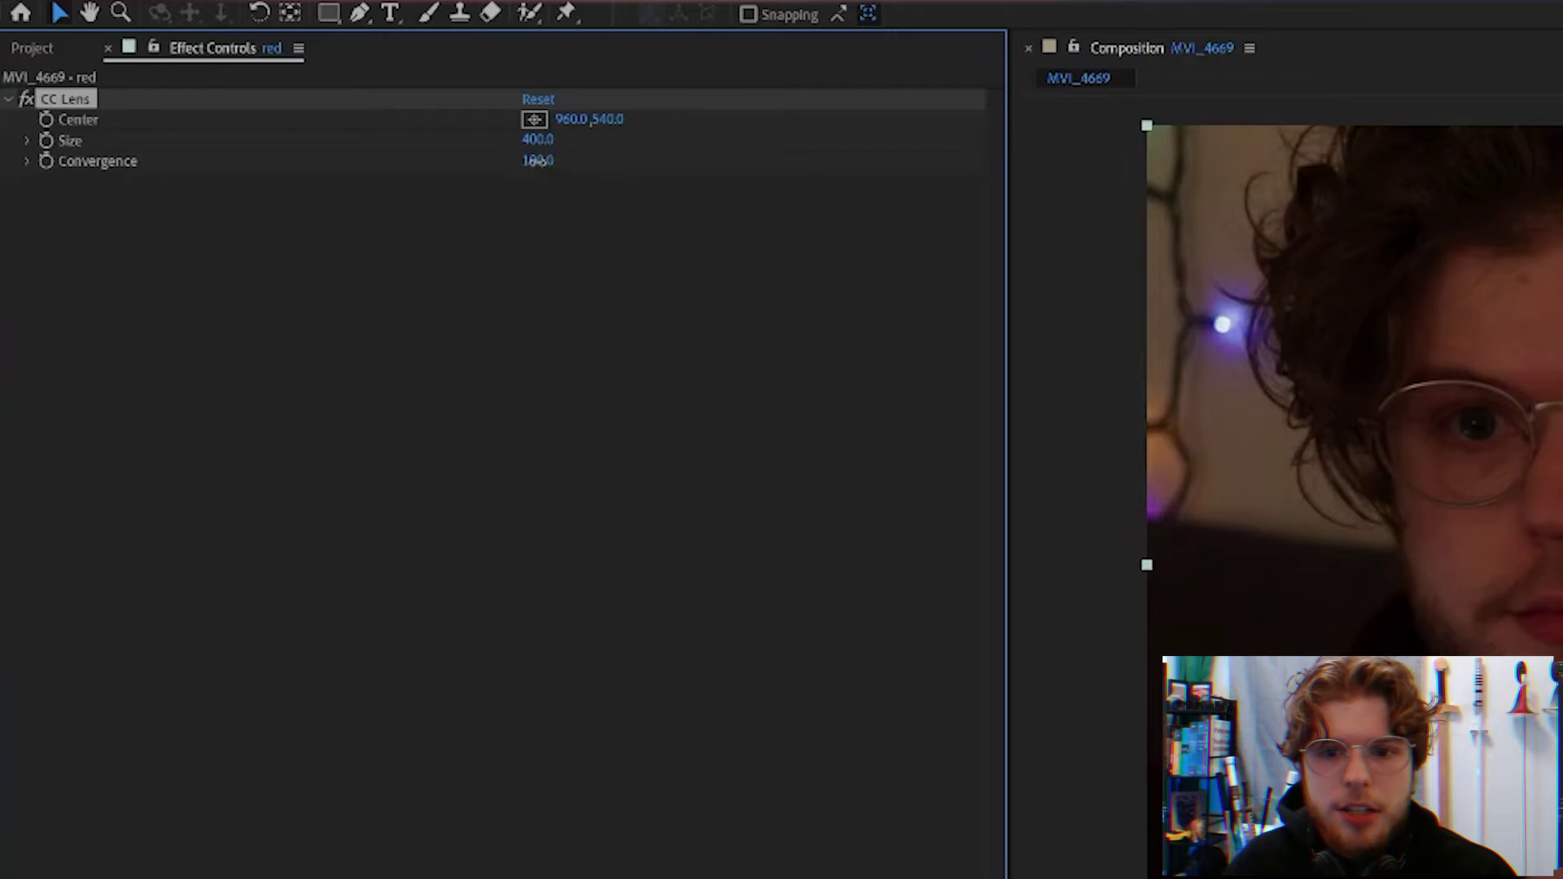
- Test CC Lens Convergence values, entering -200, raising to 100, then back to -200
{"action": "left_click_drag", "start_coordinate": [537, 161], "coordinate": [1, 143]}
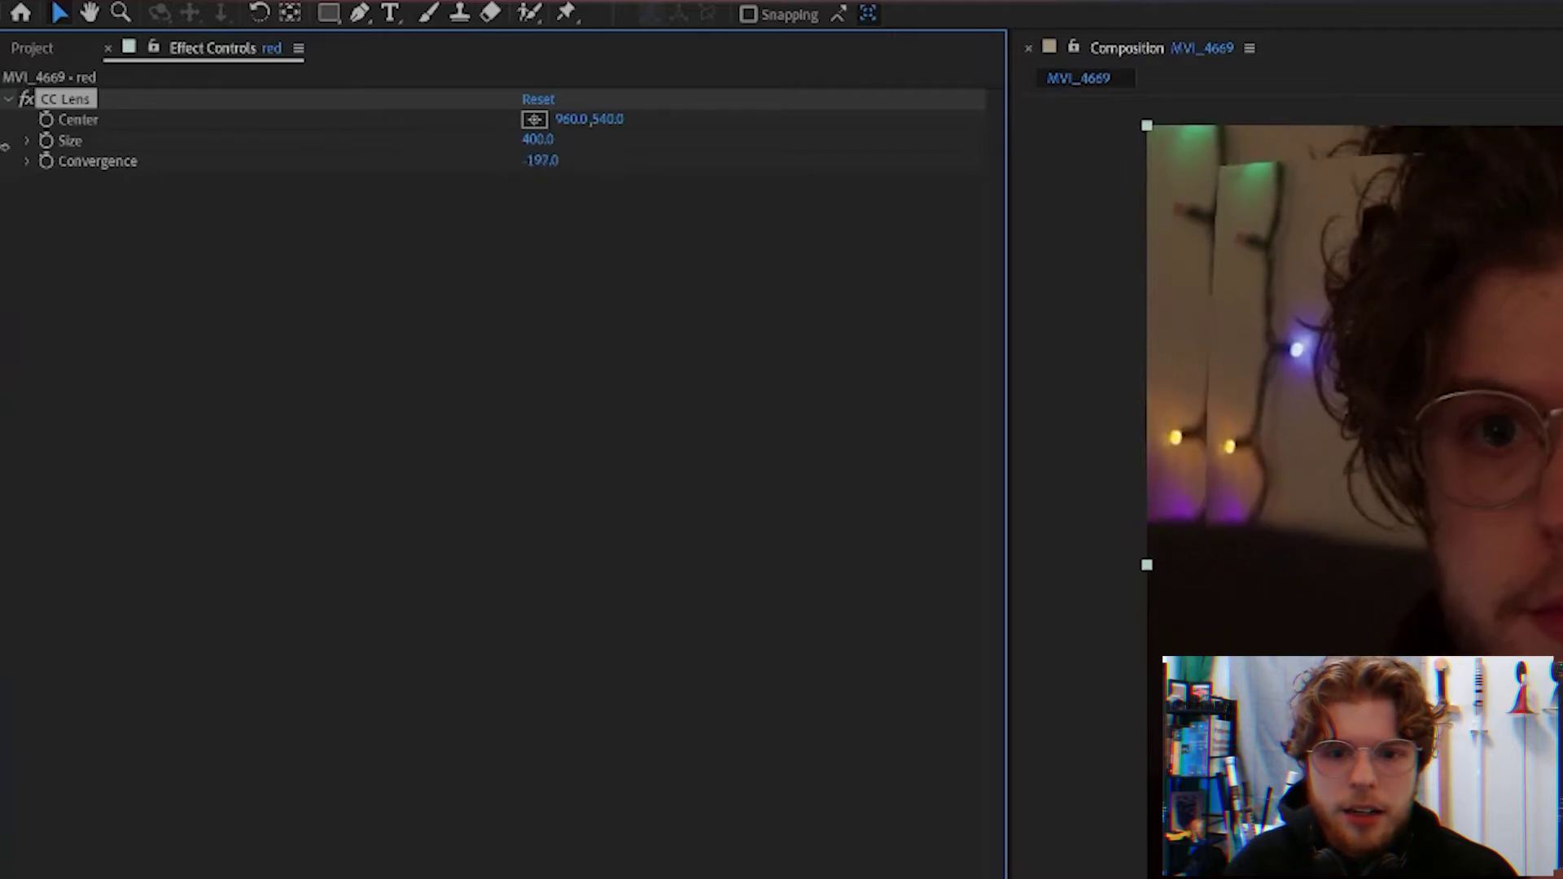
{"action": "left_click", "coordinate": [548, 160]}
{"action": "type", "text": "-200"}
{"action": "key", "text": "Return"}
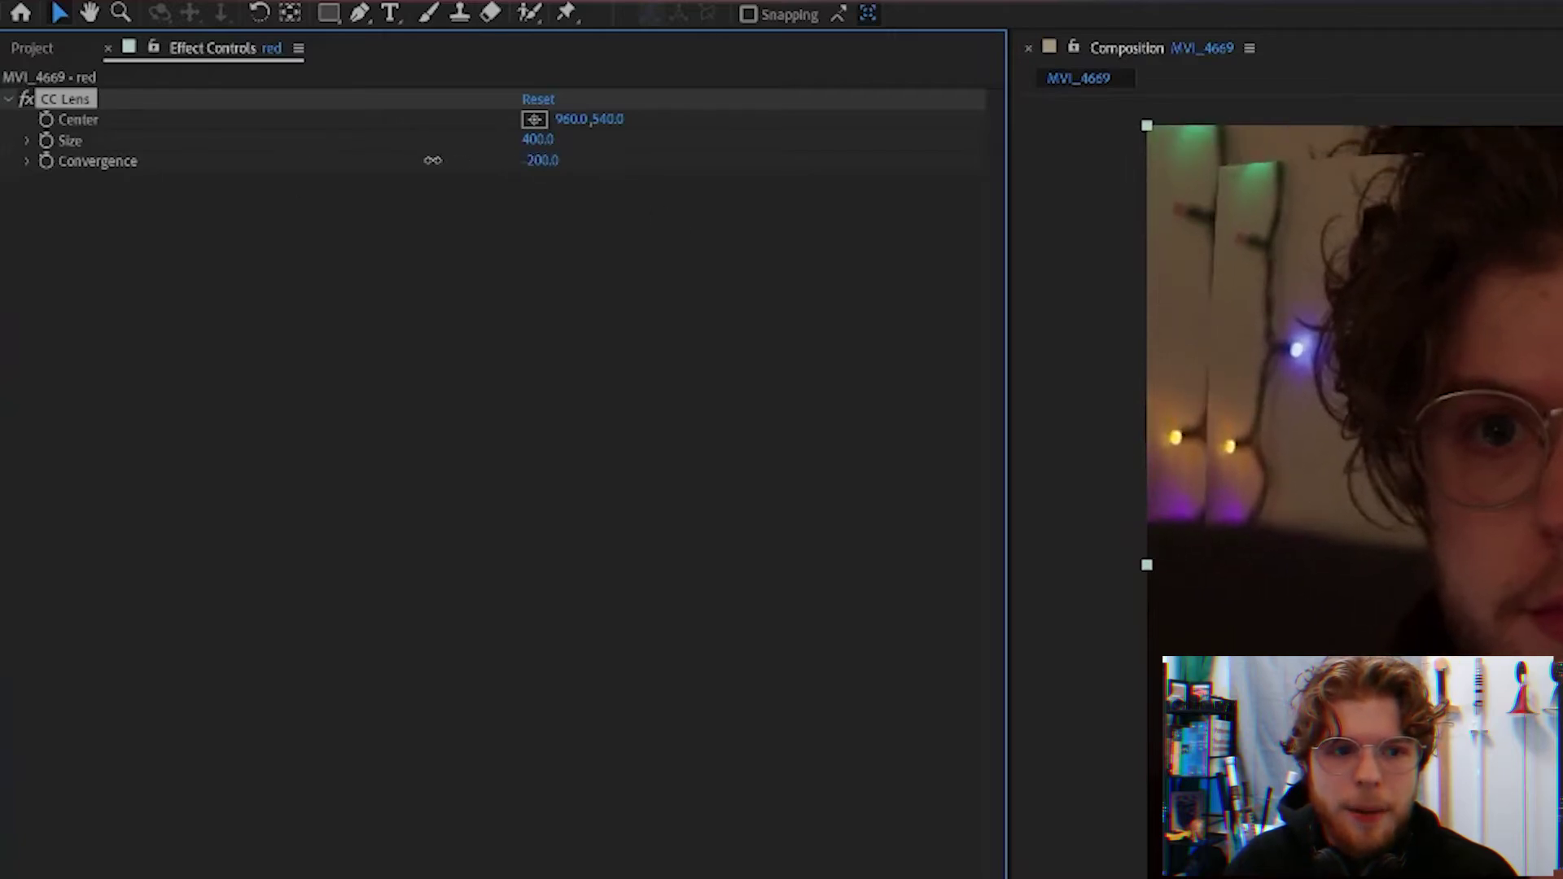
{"action": "left_click_drag", "start_coordinate": [433, 161], "coordinate": [1260, 248]}
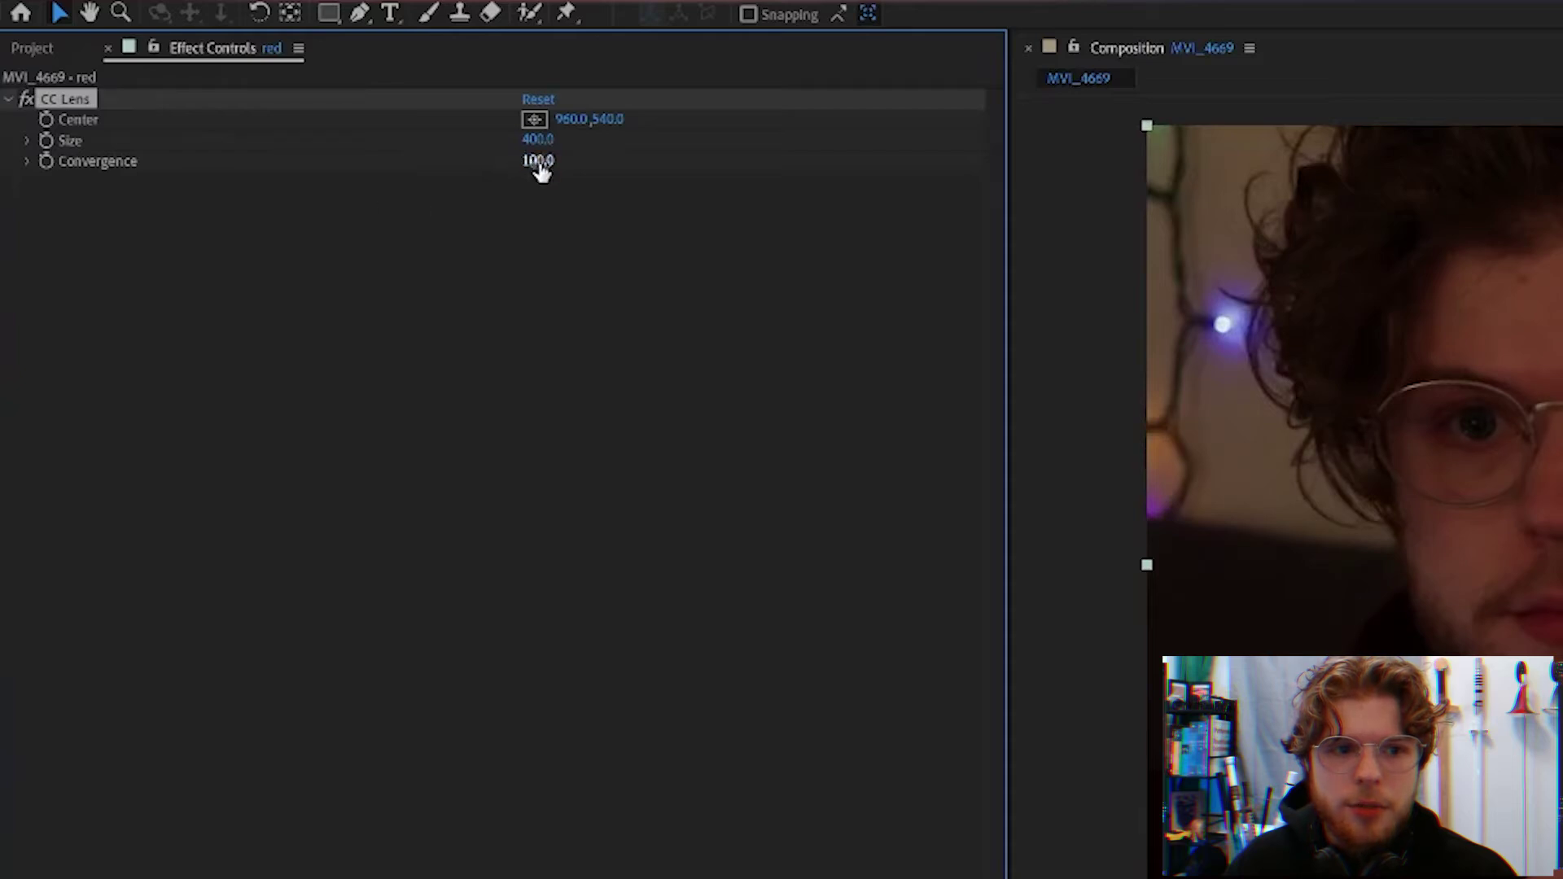
{"action": "mouse_move", "coordinate": [538, 160]}
{"action": "left_mouse_down"}
{"action": "mouse_move", "coordinate": [114, 167]}
{"action": "mouse_move", "coordinate": [378, 189]}
{"action": "left_mouse_up"}
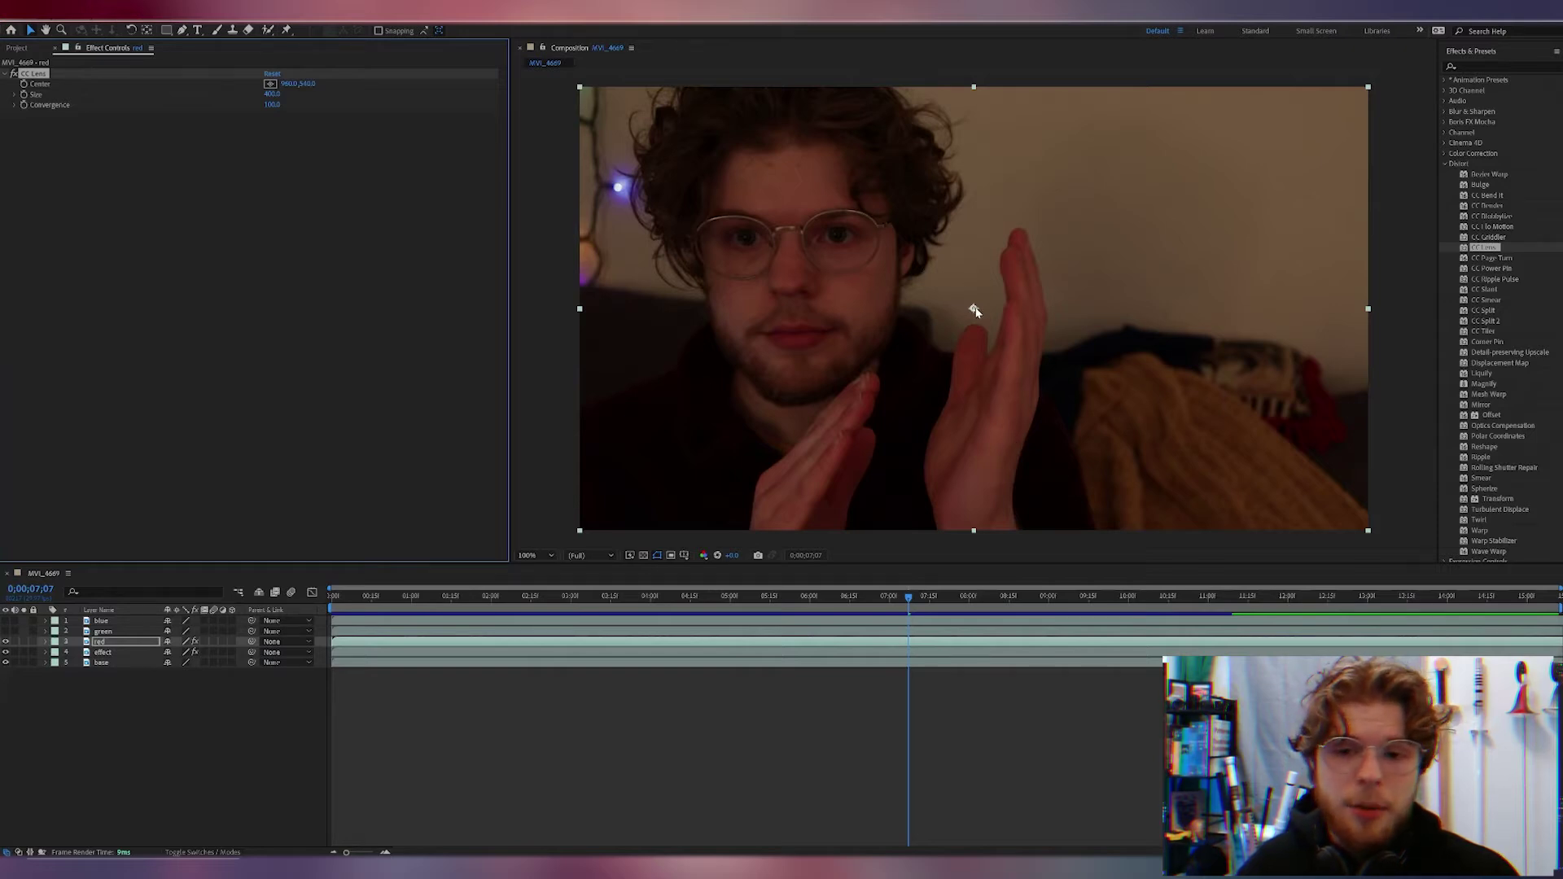
- Drag the CC Lens centre onto the glasses bridge, then hide the red layer
{"action": "mouse_move", "coordinate": [973, 309]}
{"action": "left_mouse_down"}
{"action": "mouse_move", "coordinate": [812, 300]}
{"action": "mouse_move", "coordinate": [802, 259]}
{"action": "left_mouse_up"}
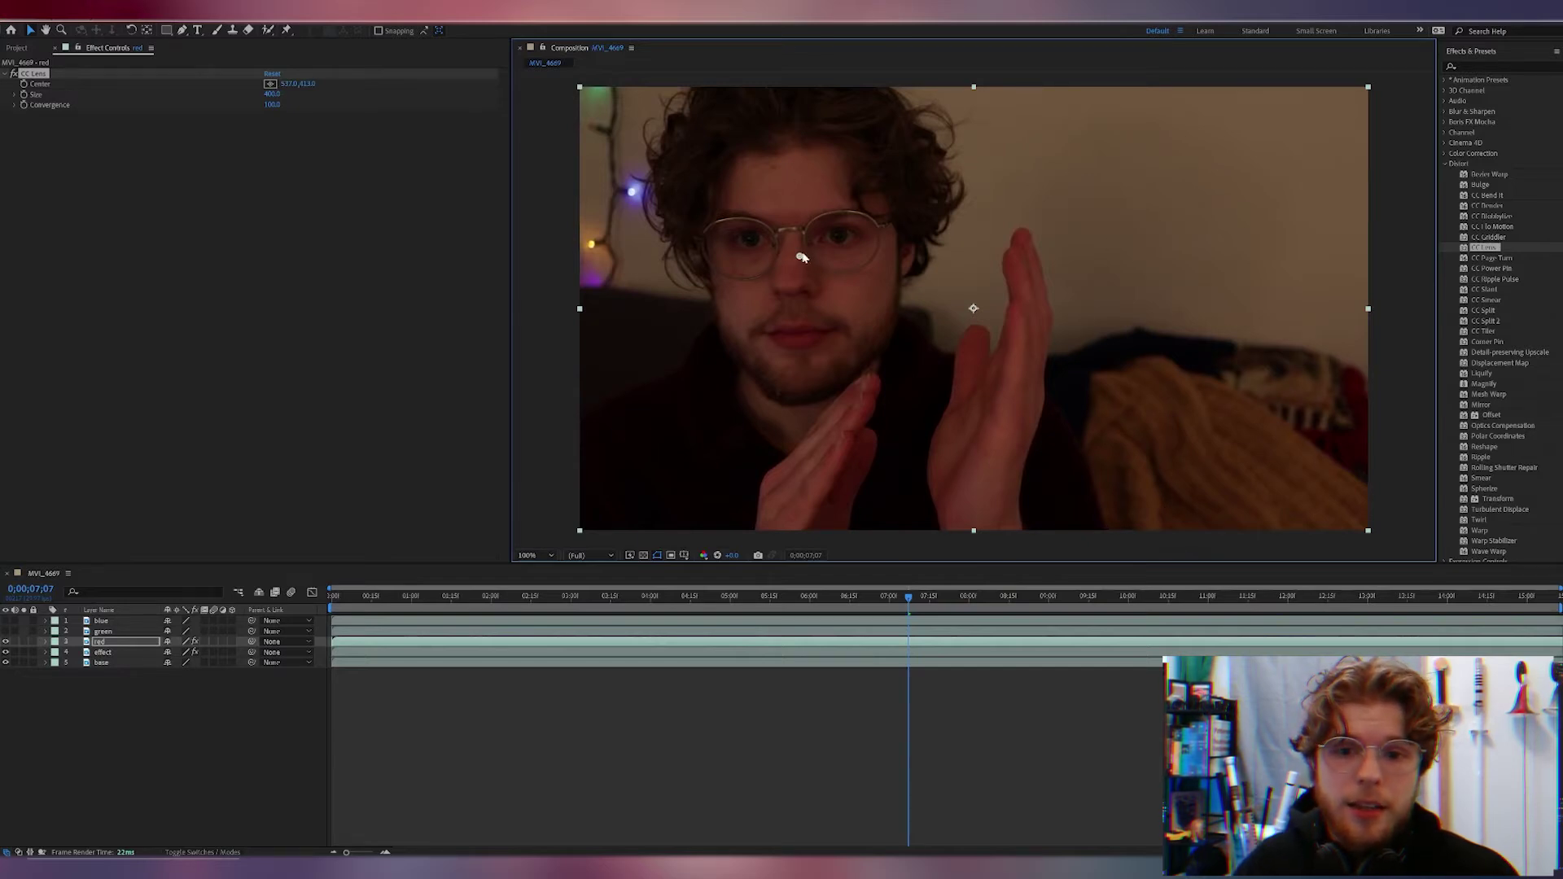
{"action": "left_click_drag", "start_coordinate": [801, 258], "coordinate": [795, 258]}
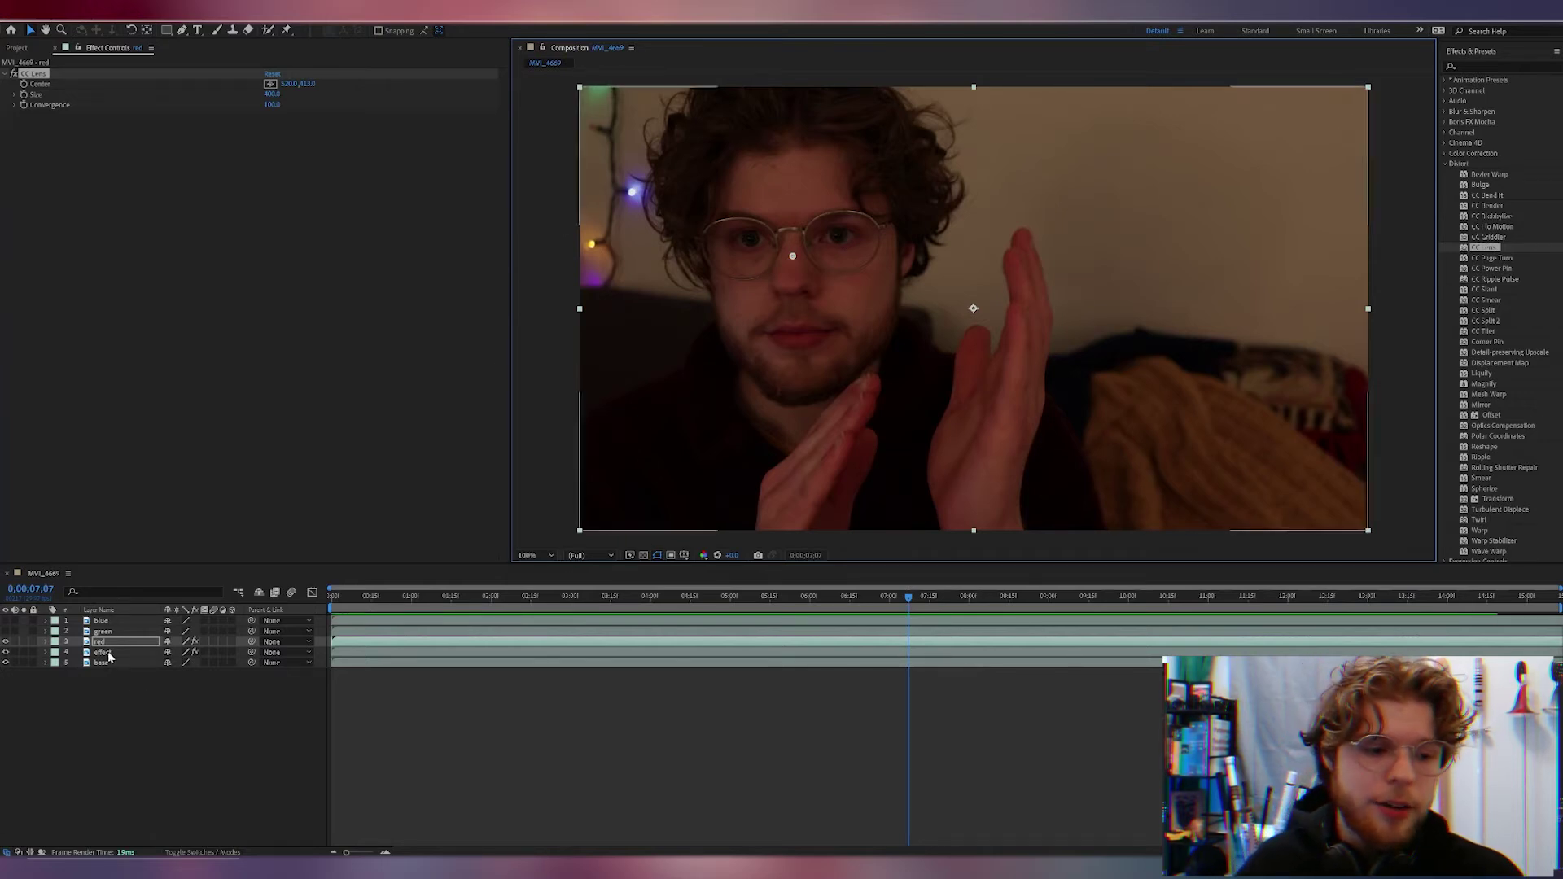
{"action": "left_click", "coordinate": [6, 641]}
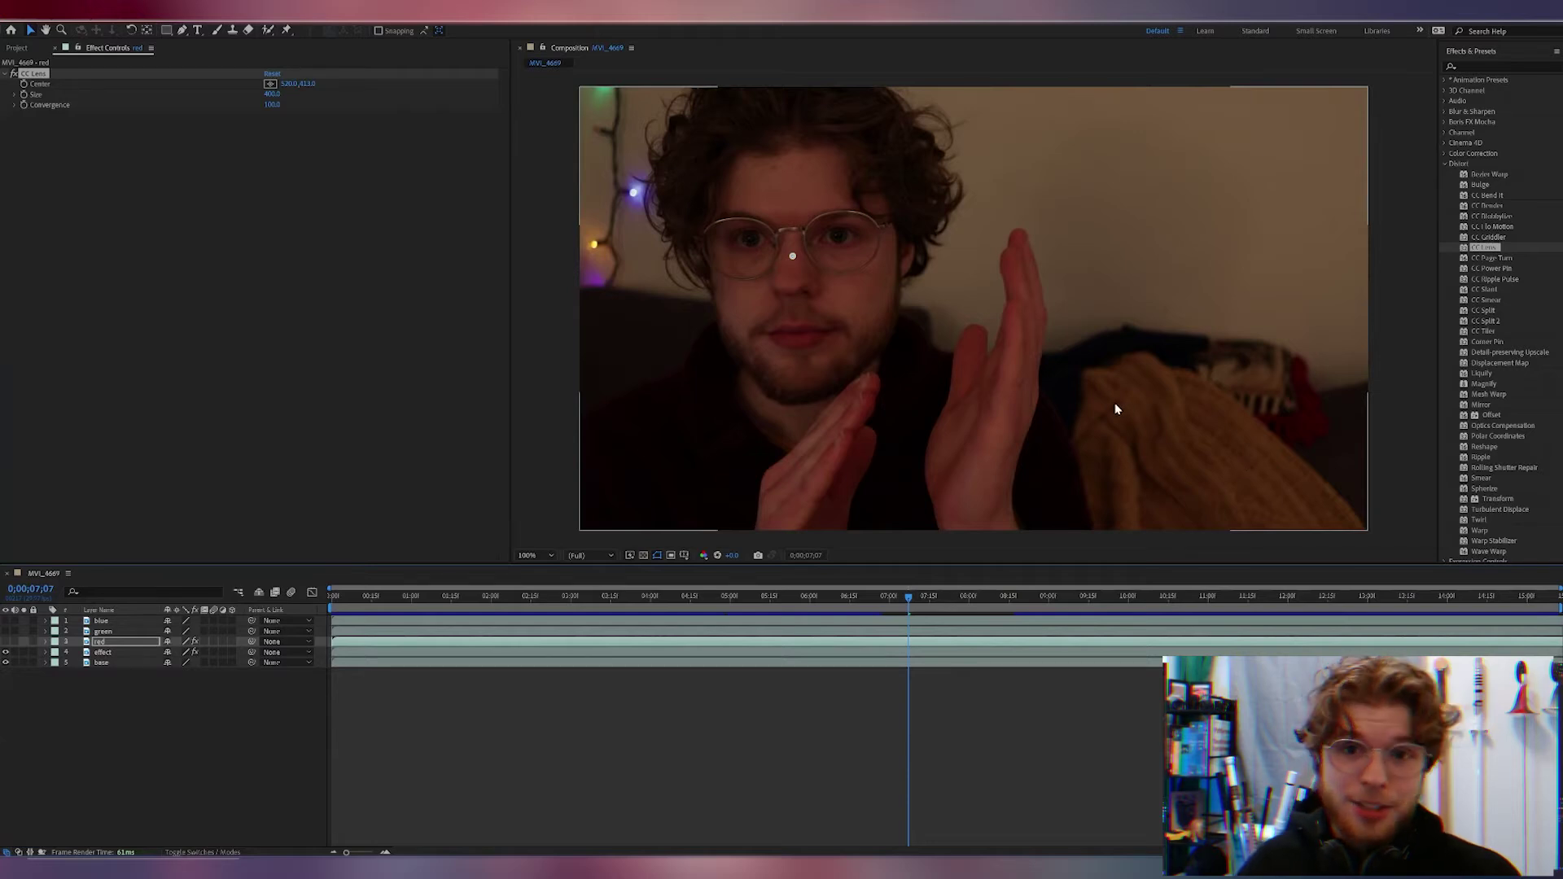
- Set the effect layer's Set Channels Source Layers 1–3 to sample Effects & Masks
{"action": "left_click", "coordinate": [129, 654]}
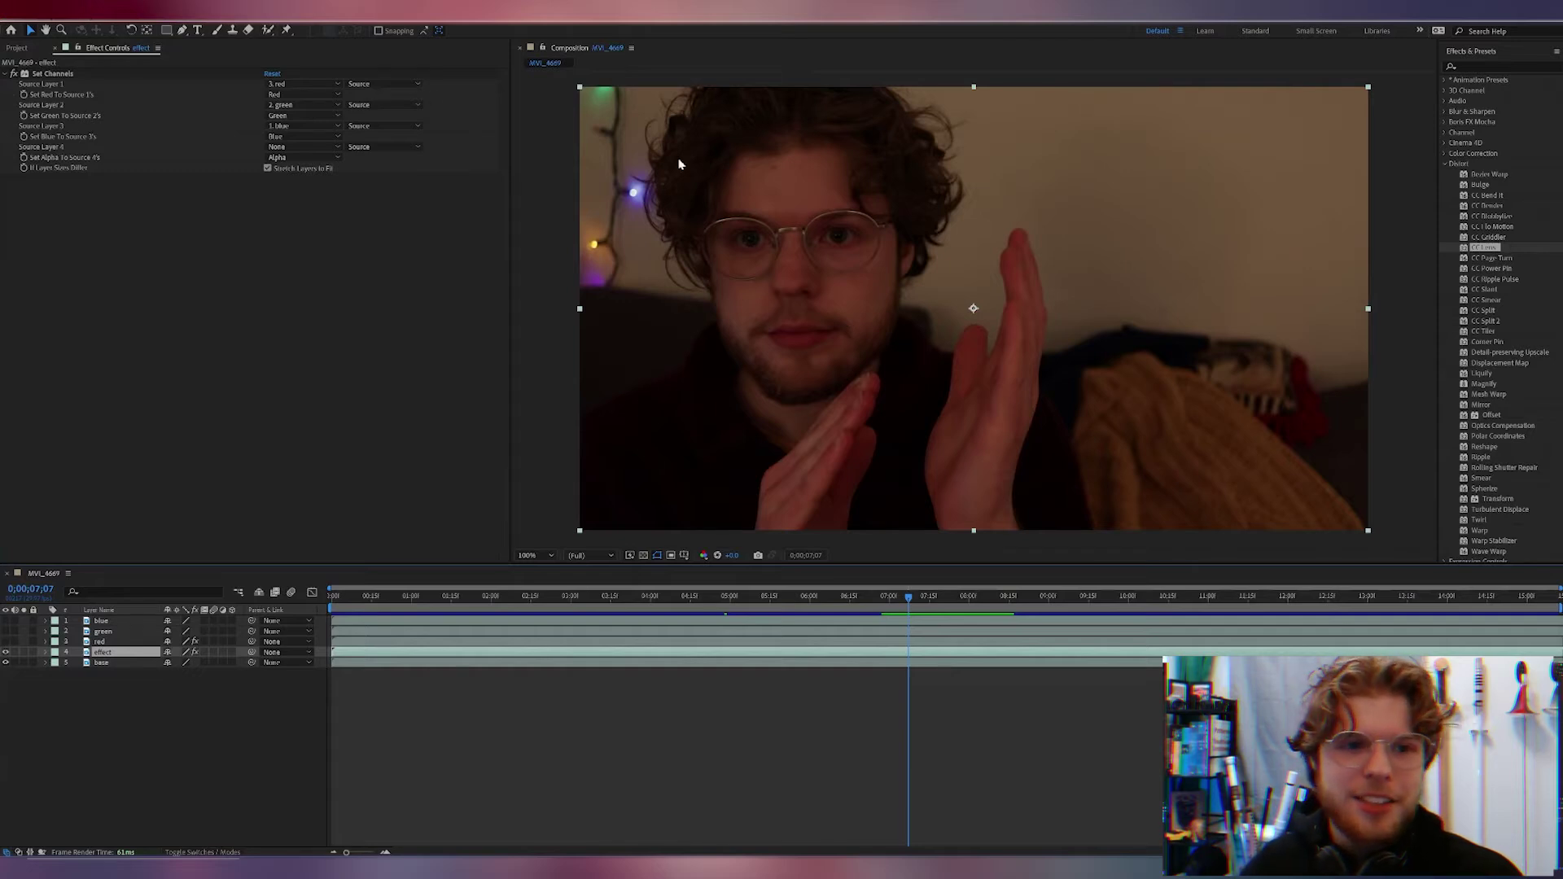
{"action": "left_click", "coordinate": [383, 84]}
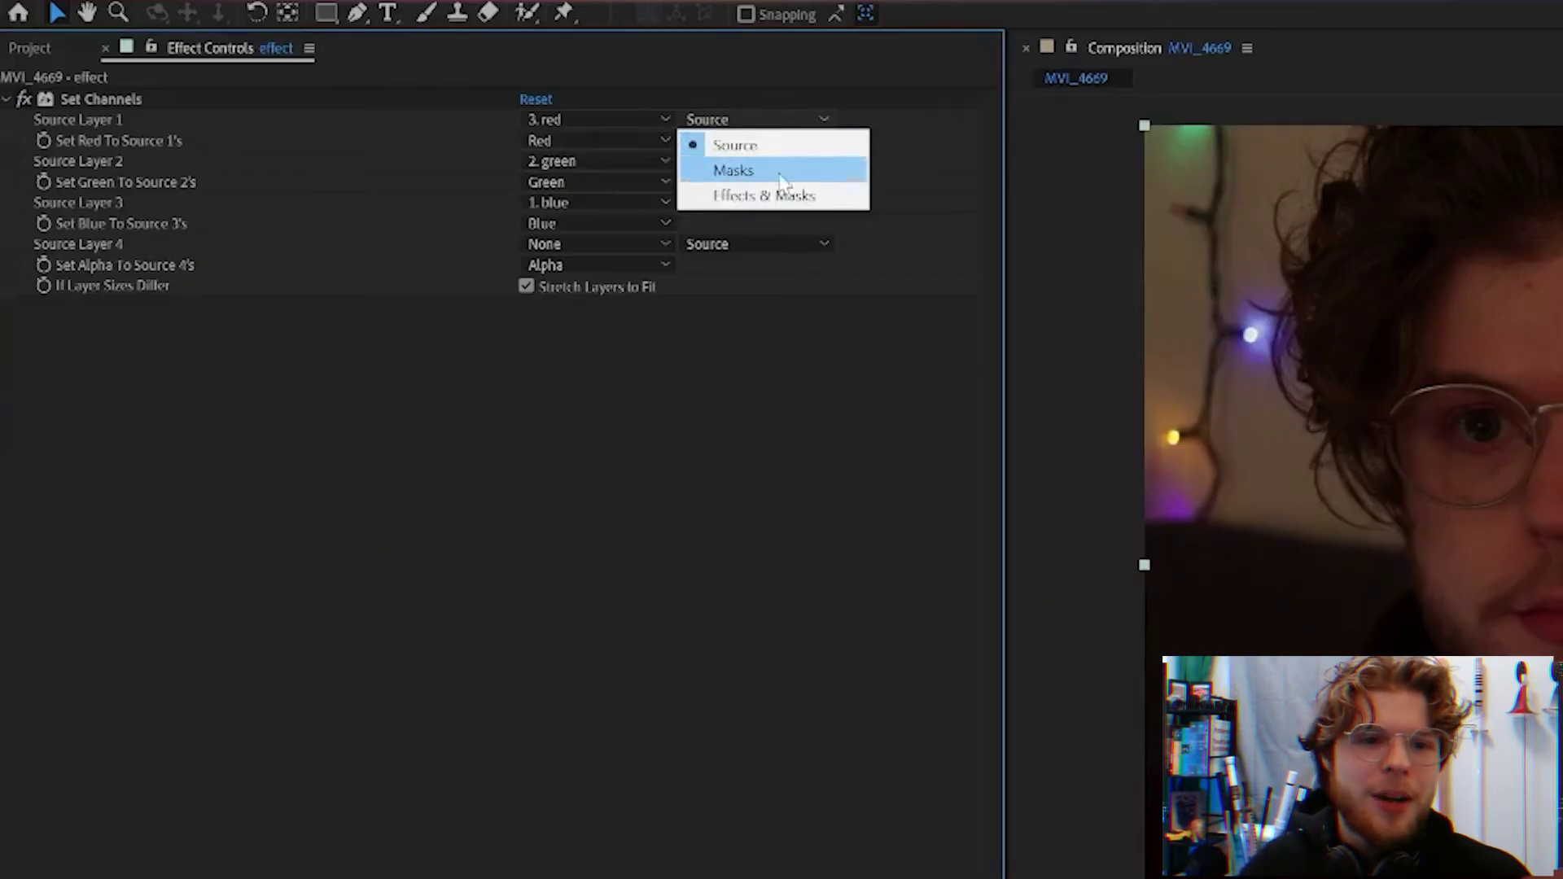
{"action": "left_click", "coordinate": [780, 197]}
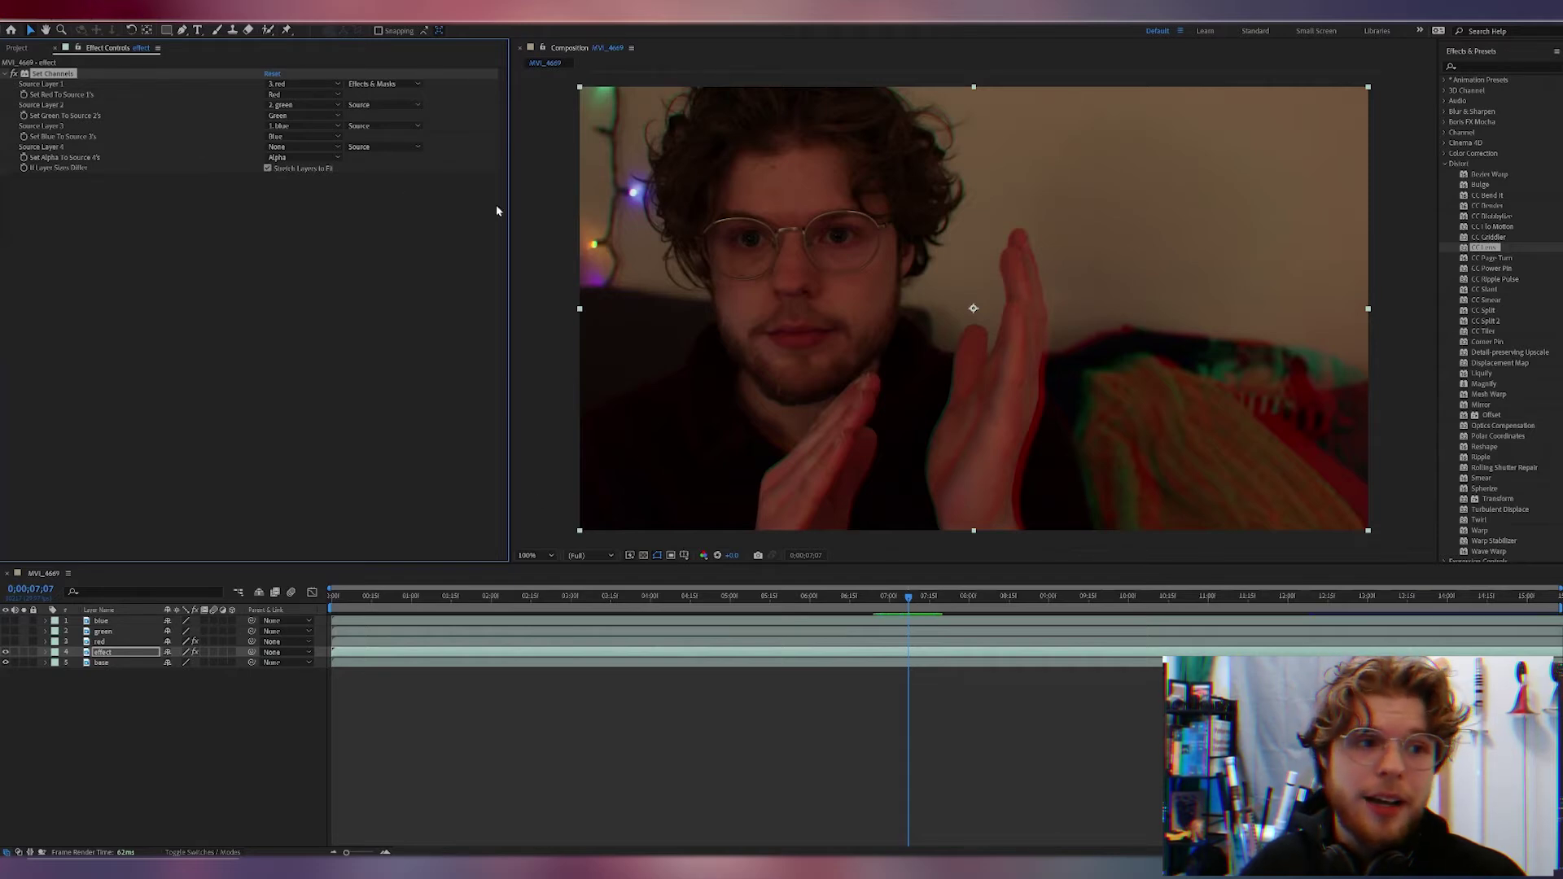
{"action": "left_click", "coordinate": [384, 104]}
{"action": "left_click", "coordinate": [385, 137]}
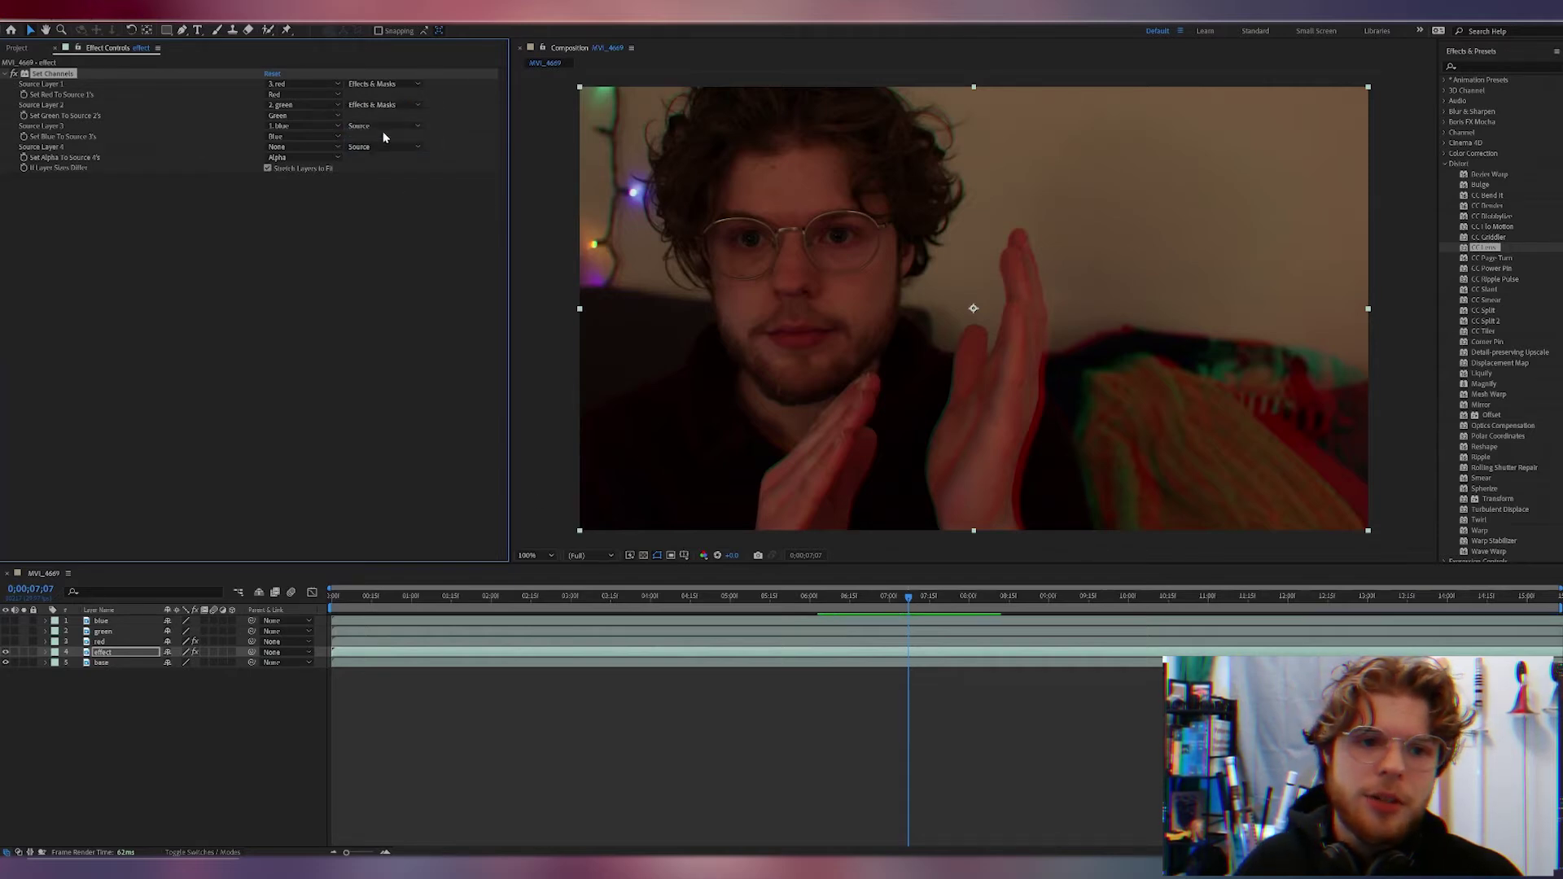
{"action": "left_click", "coordinate": [383, 125]}
{"action": "left_click", "coordinate": [399, 165]}
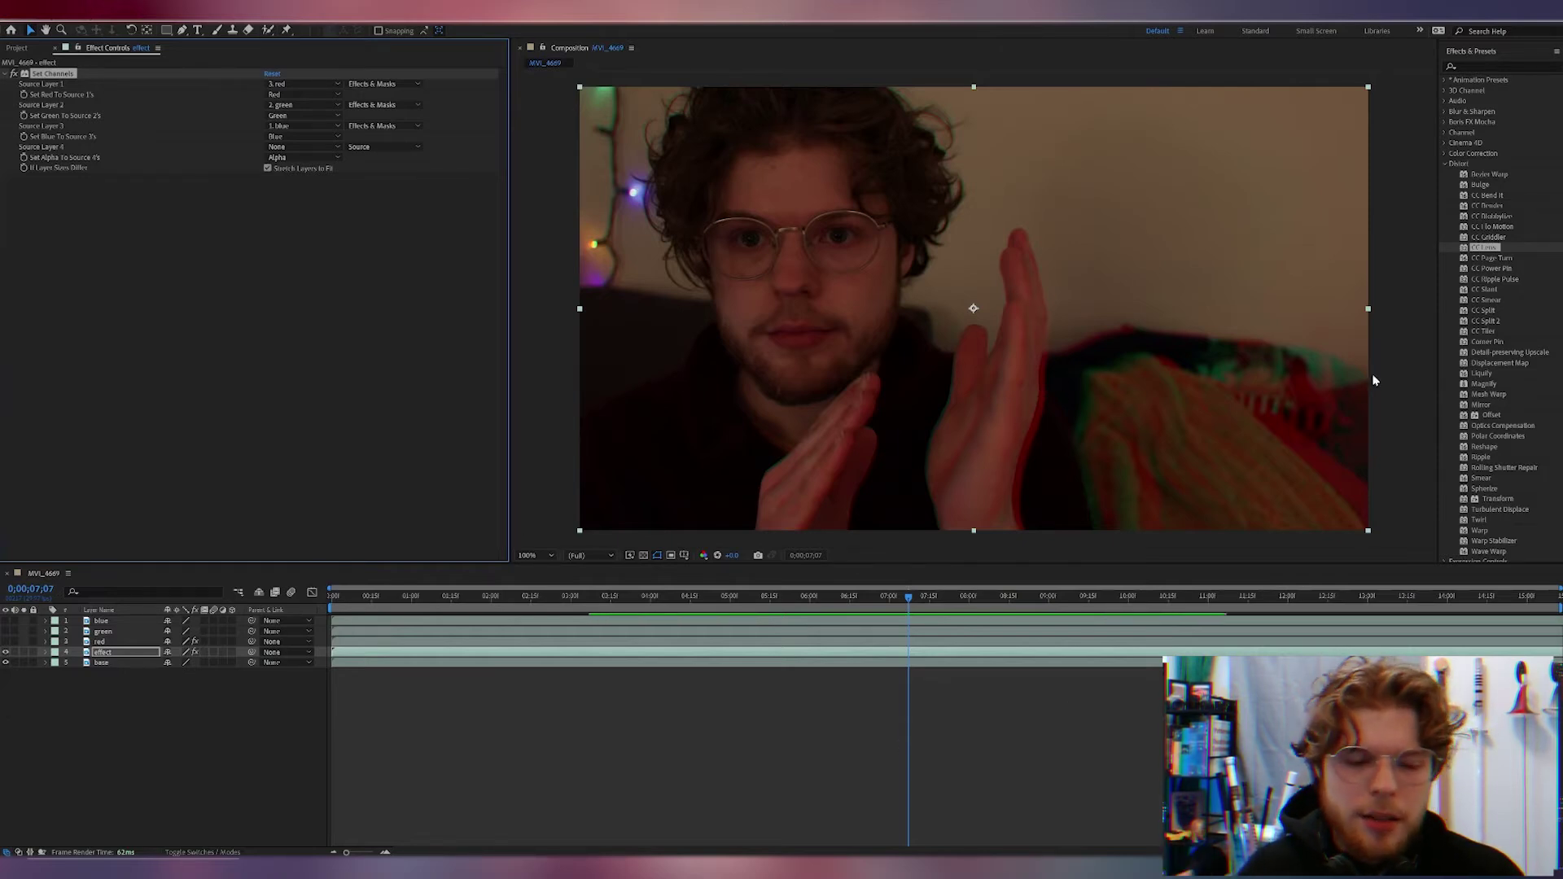
- Change the red layer's CC Lens Size to 300, then select the green layer
{"action": "left_click", "coordinate": [106, 642]}
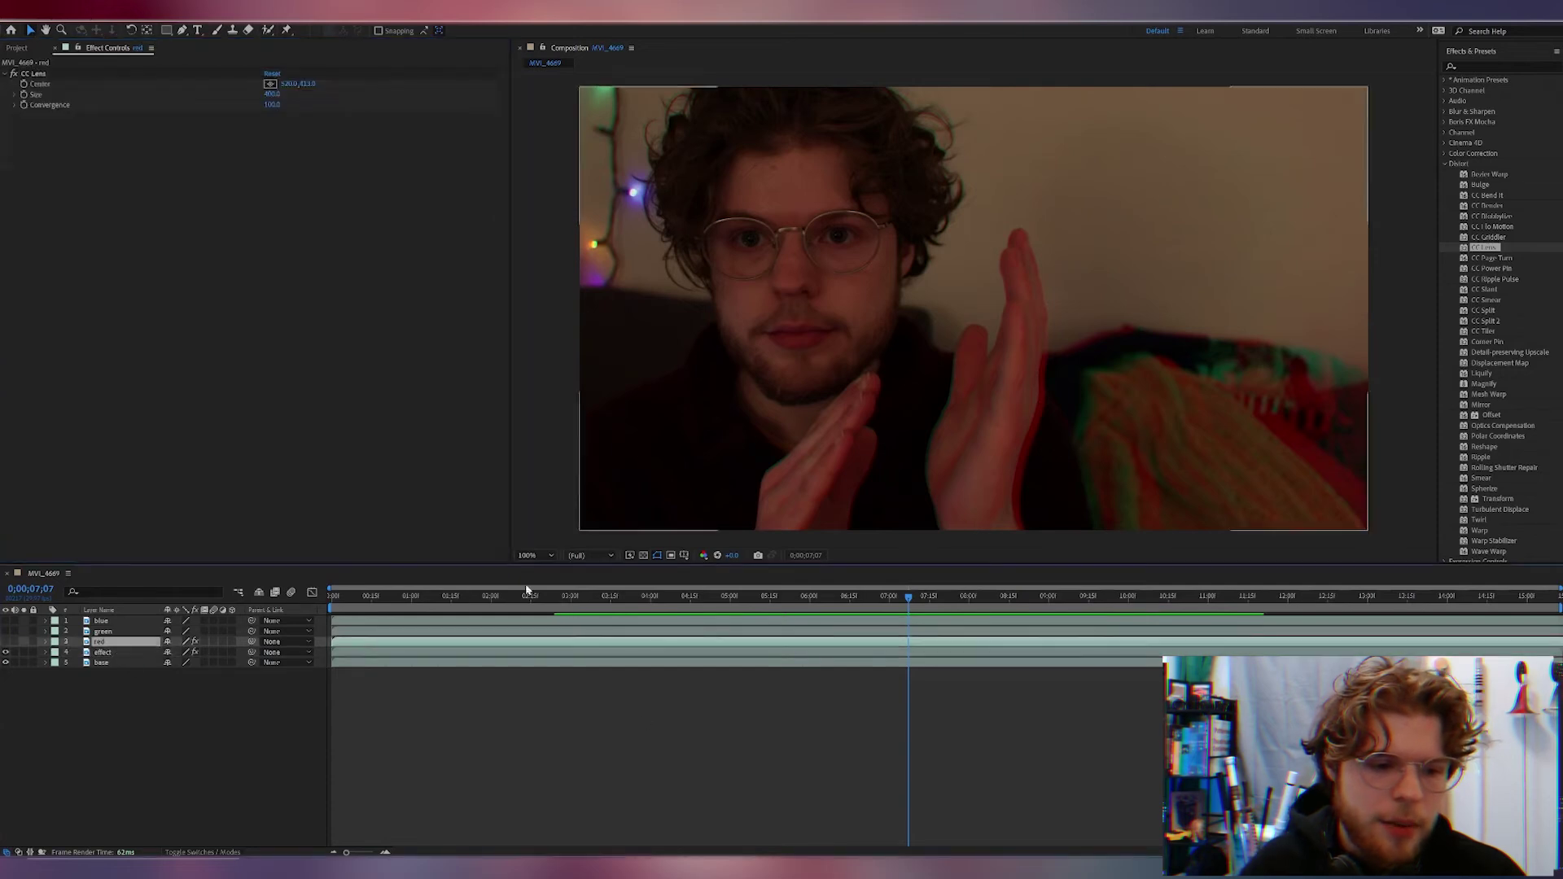
{"action": "left_click", "coordinate": [272, 94]}
{"action": "type", "text": "3"}
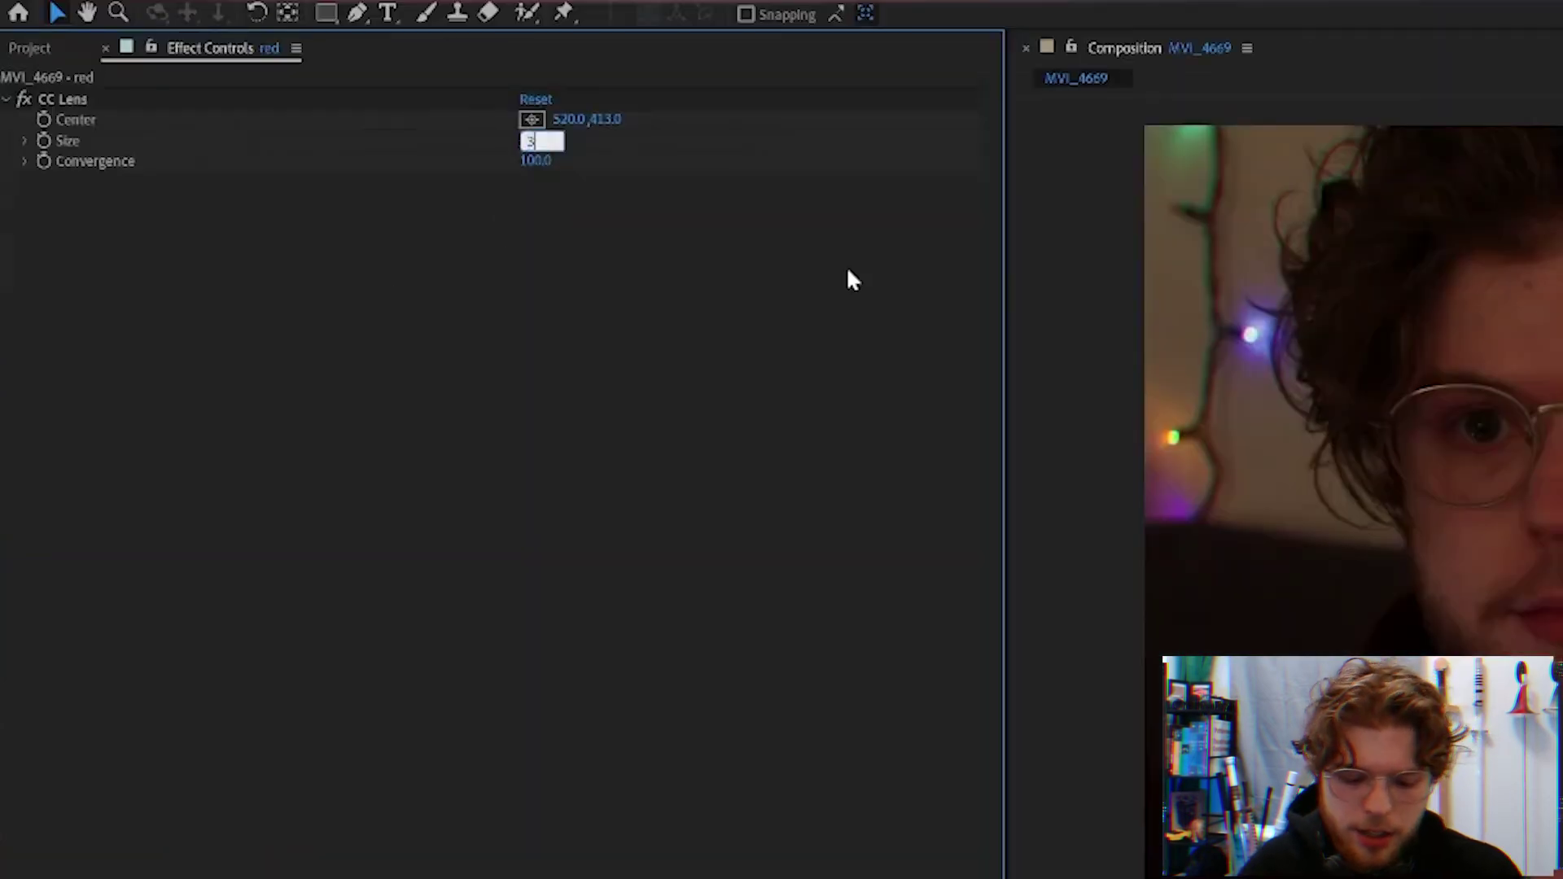
{"action": "type", "text": "00"}
{"action": "key", "text": "Return"}
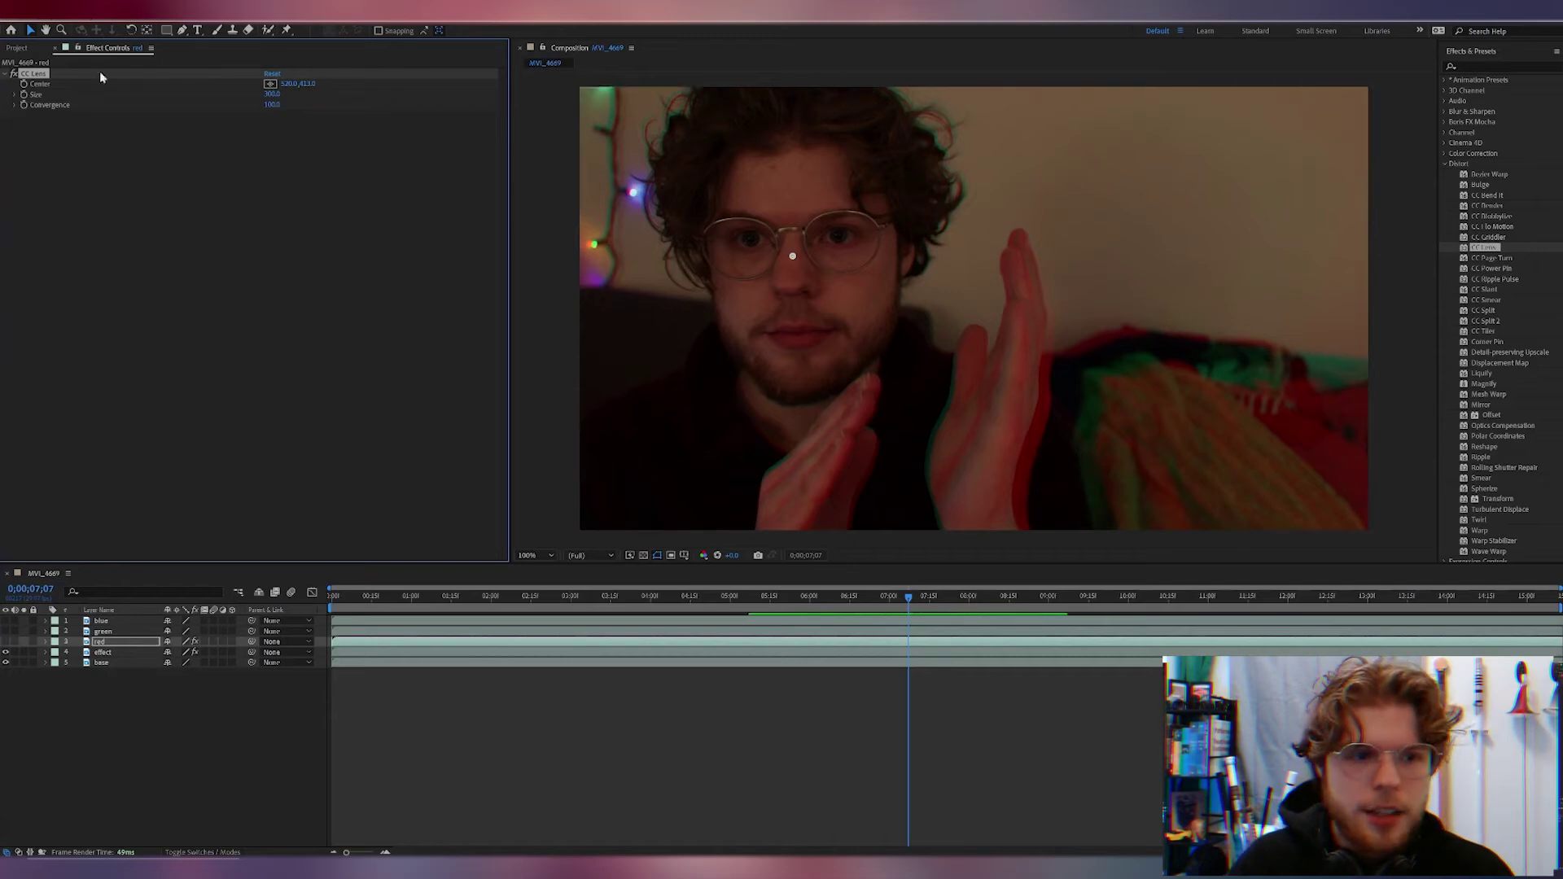
{"action": "left_click", "coordinate": [100, 631]}
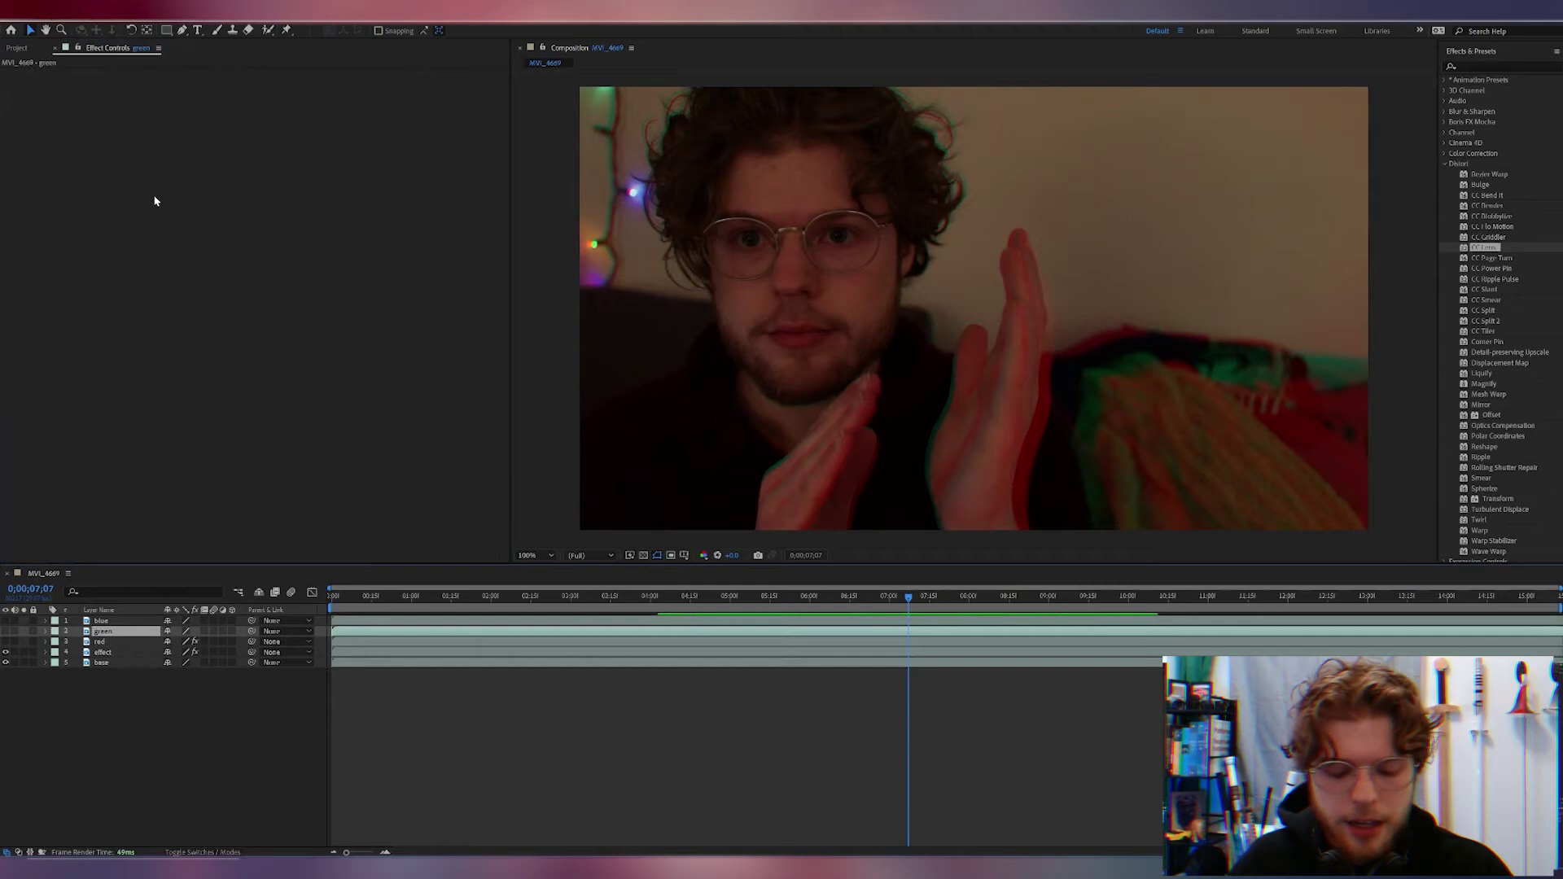
- Paste CC Lens onto the green layer and set its Size to 350
{"action": "key", "text": "ctrl+alt+shift+e"}
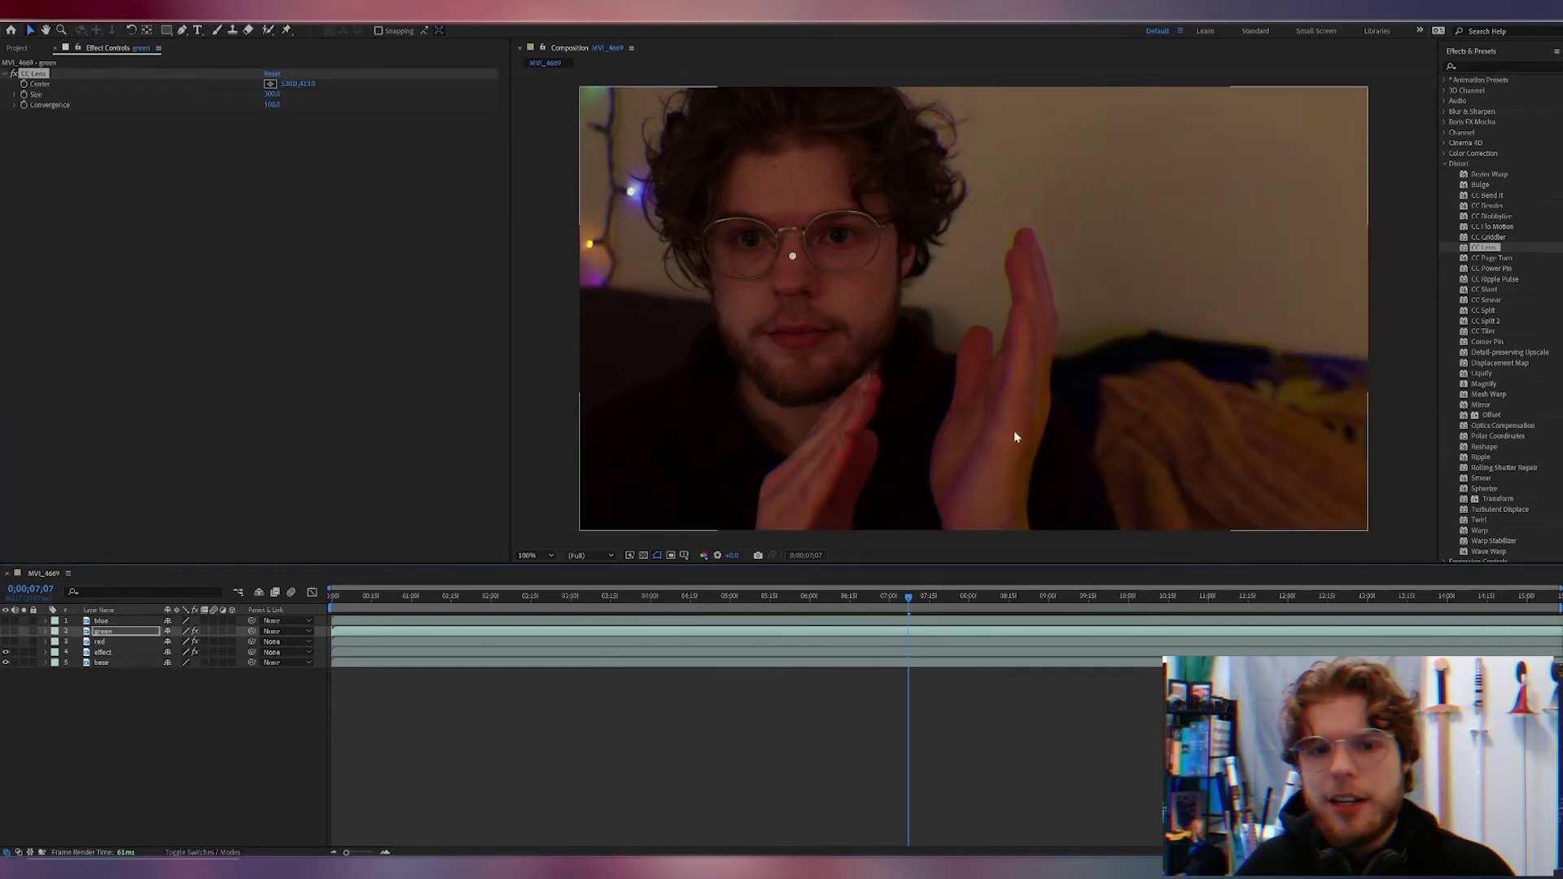
{"action": "left_click", "coordinate": [272, 94]}
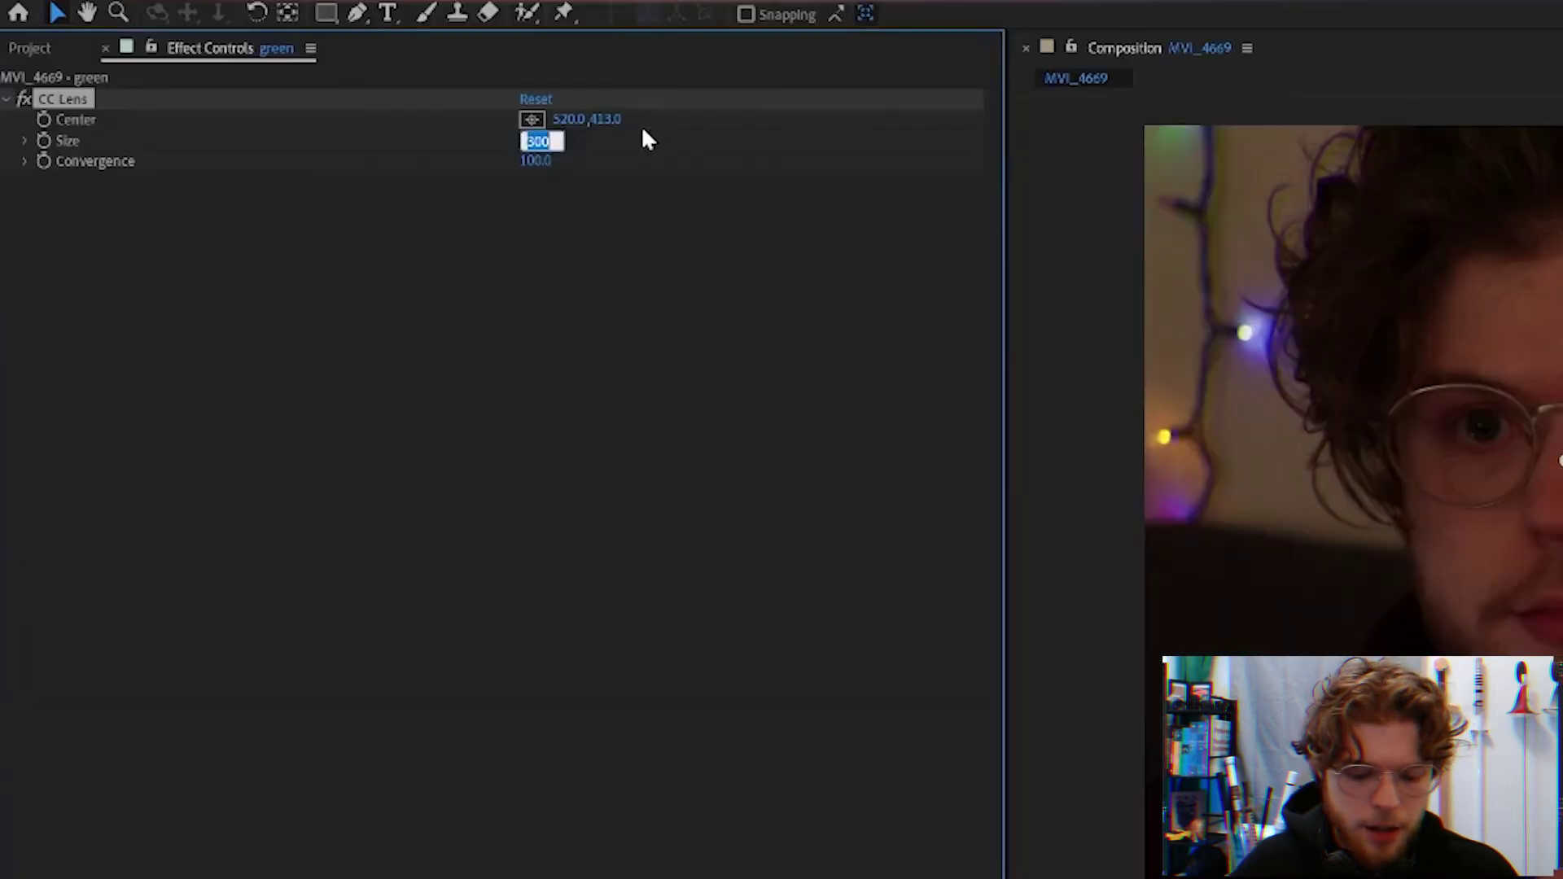
{"action": "key", "text": "BackSpace"}
{"action": "type", "text": "3"}
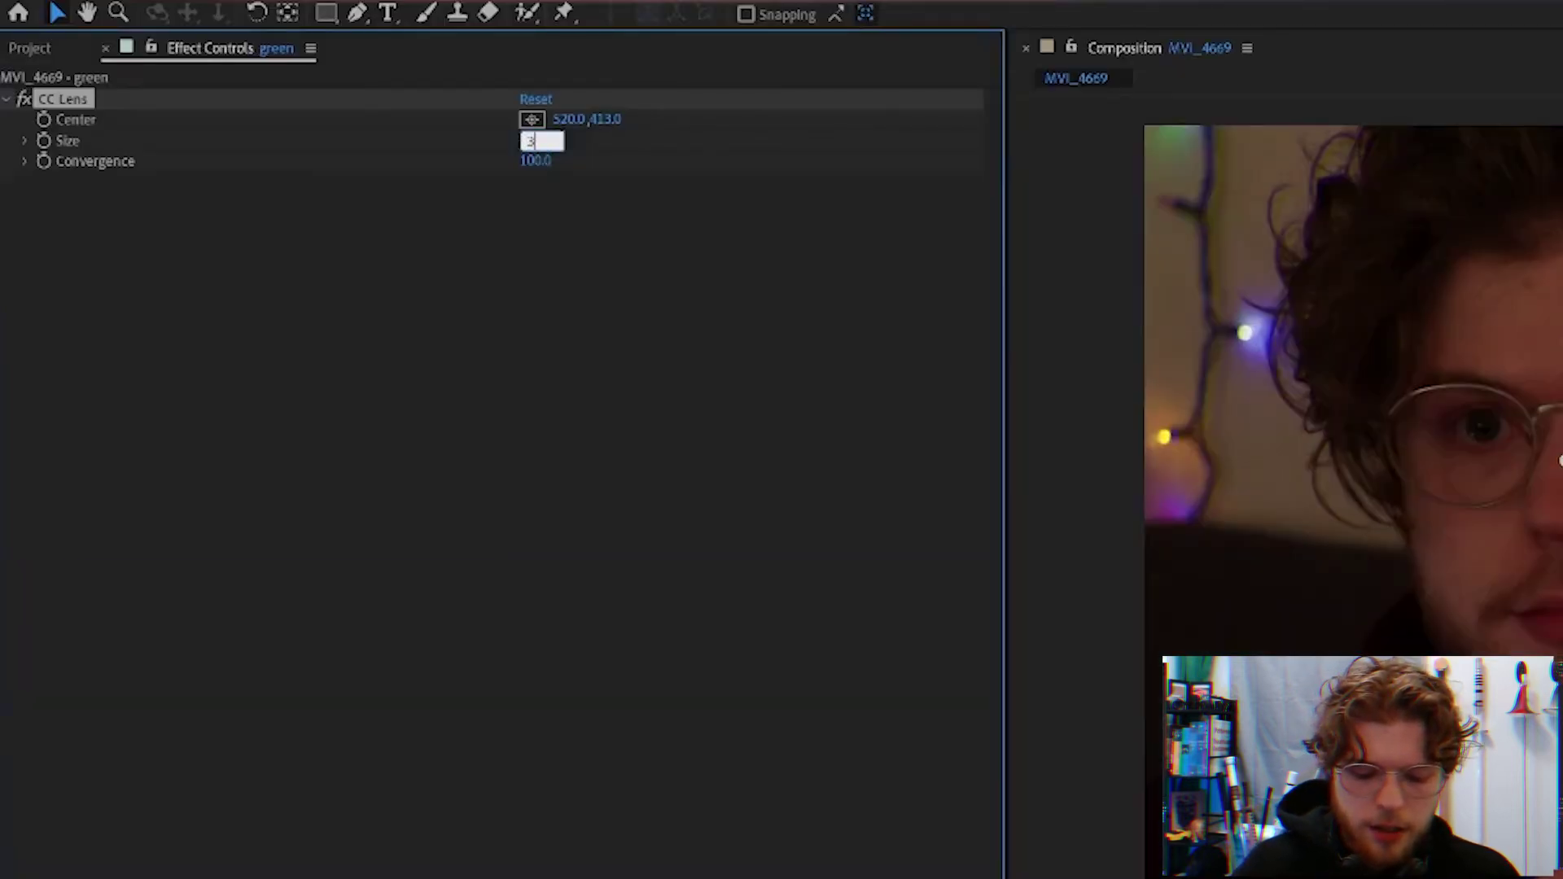
{"action": "type", "text": "50"}
{"action": "key", "text": "Return"}
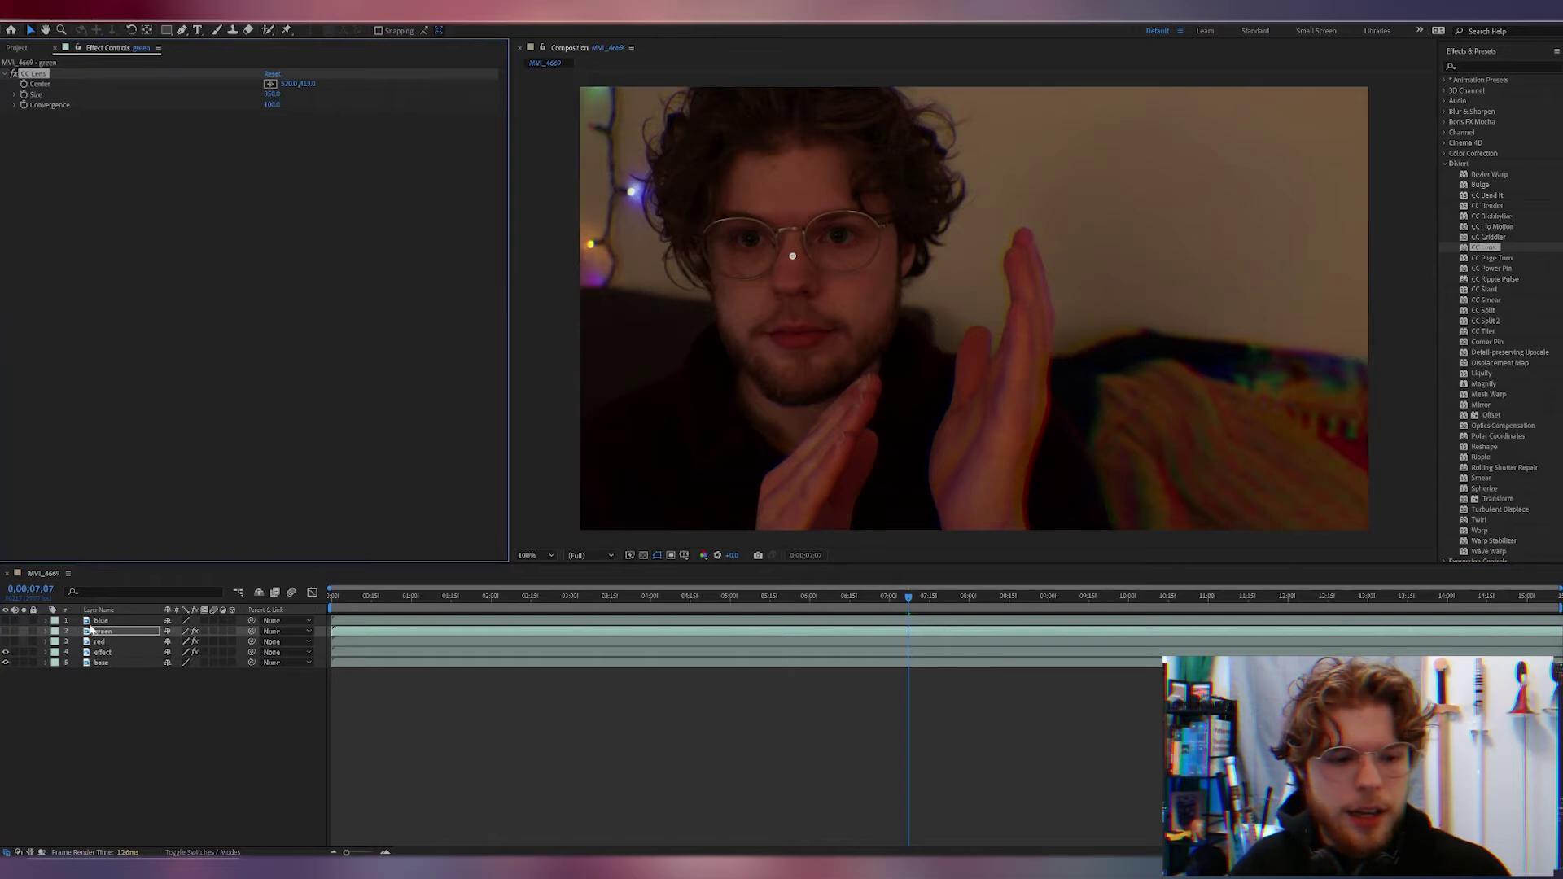
- Apply CC Lens to the blue channel layer with Size 400
{"action": "left_click", "coordinate": [93, 621]}
{"action": "key", "text": "ctrl+alt+shift+e"}
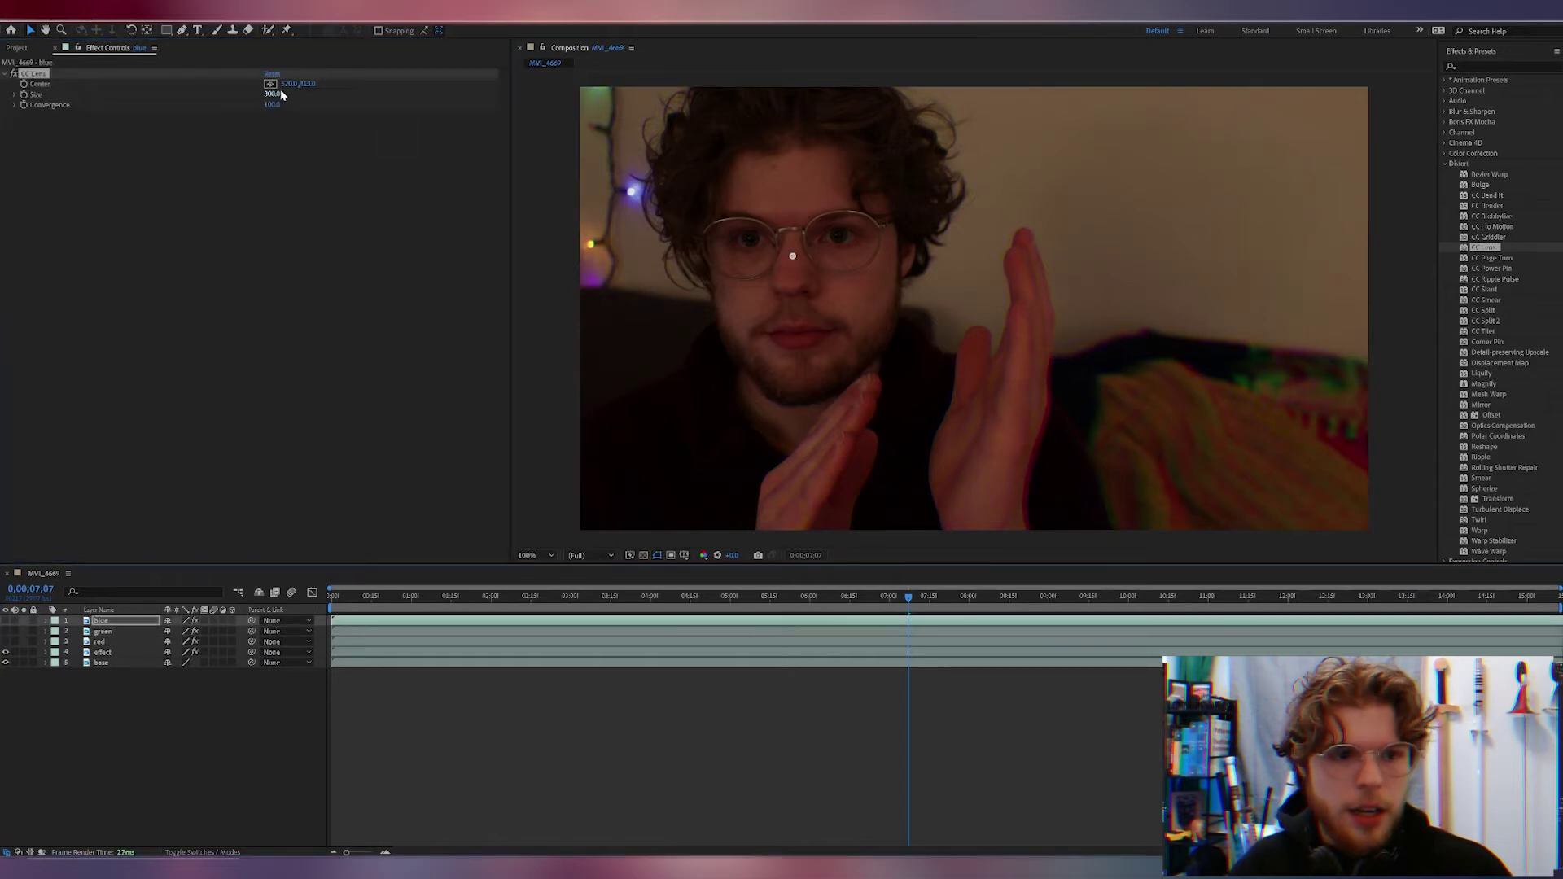
{"action": "left_click", "coordinate": [275, 94]}
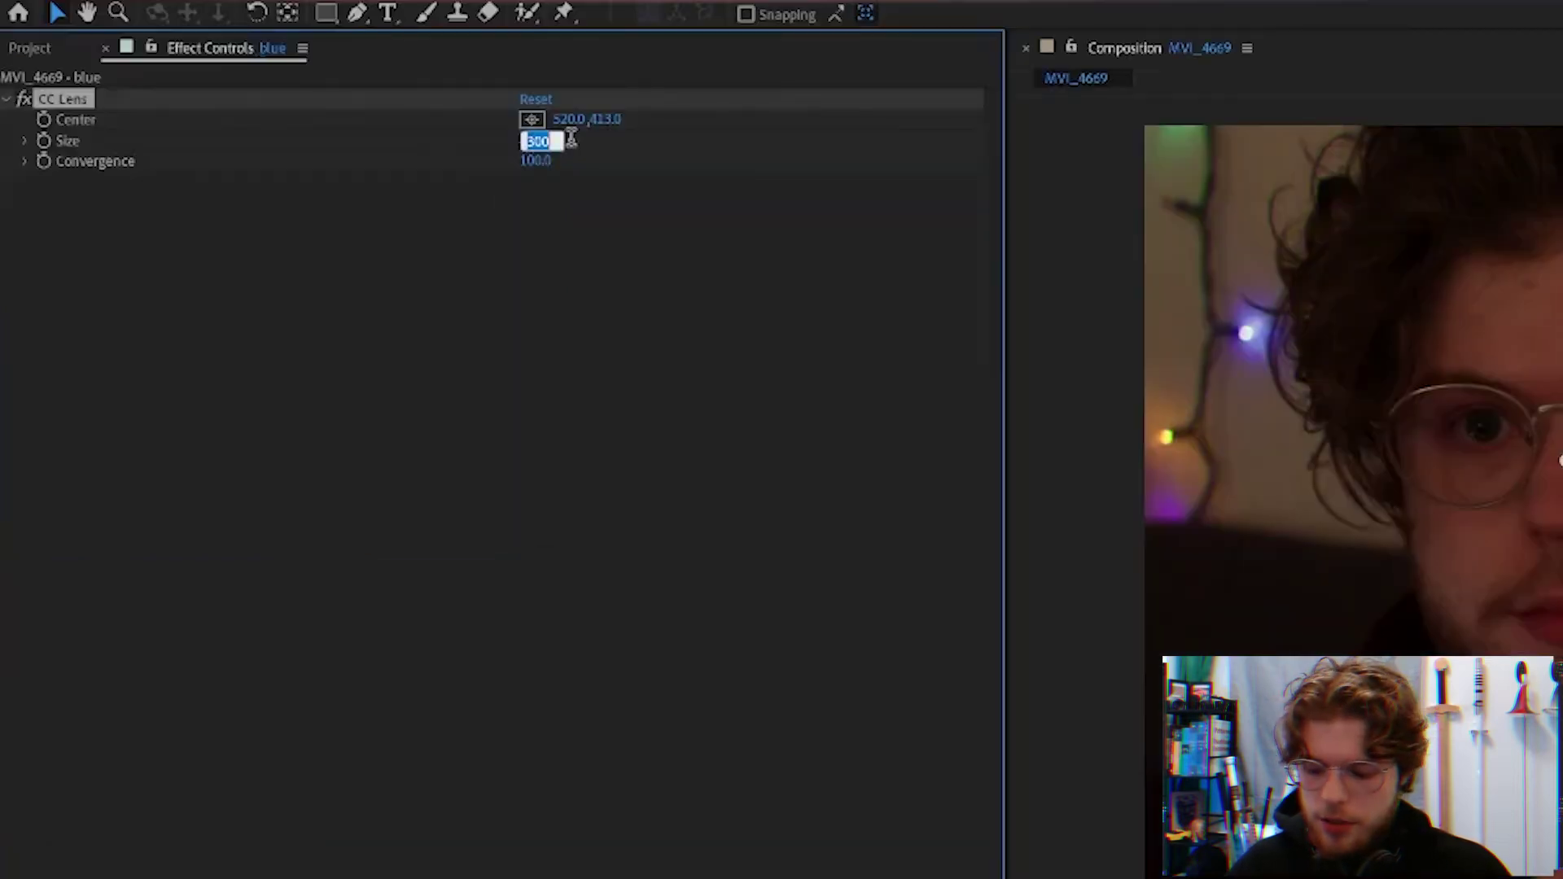
{"action": "type", "text": "400"}
{"action": "key", "text": "Return"}
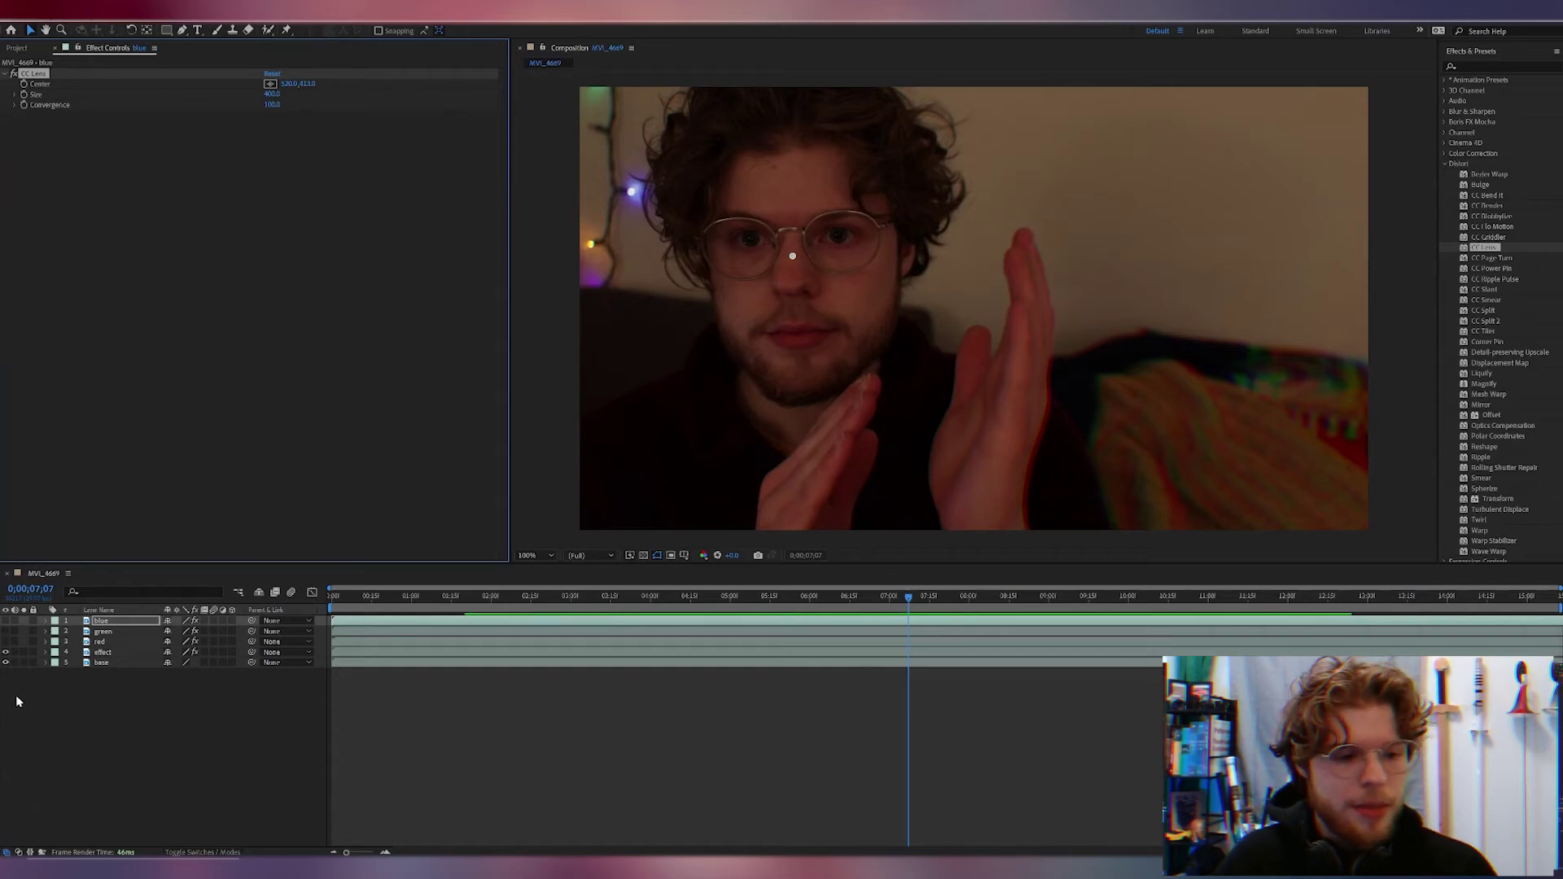
{"action": "left_click", "coordinate": [6, 662]}
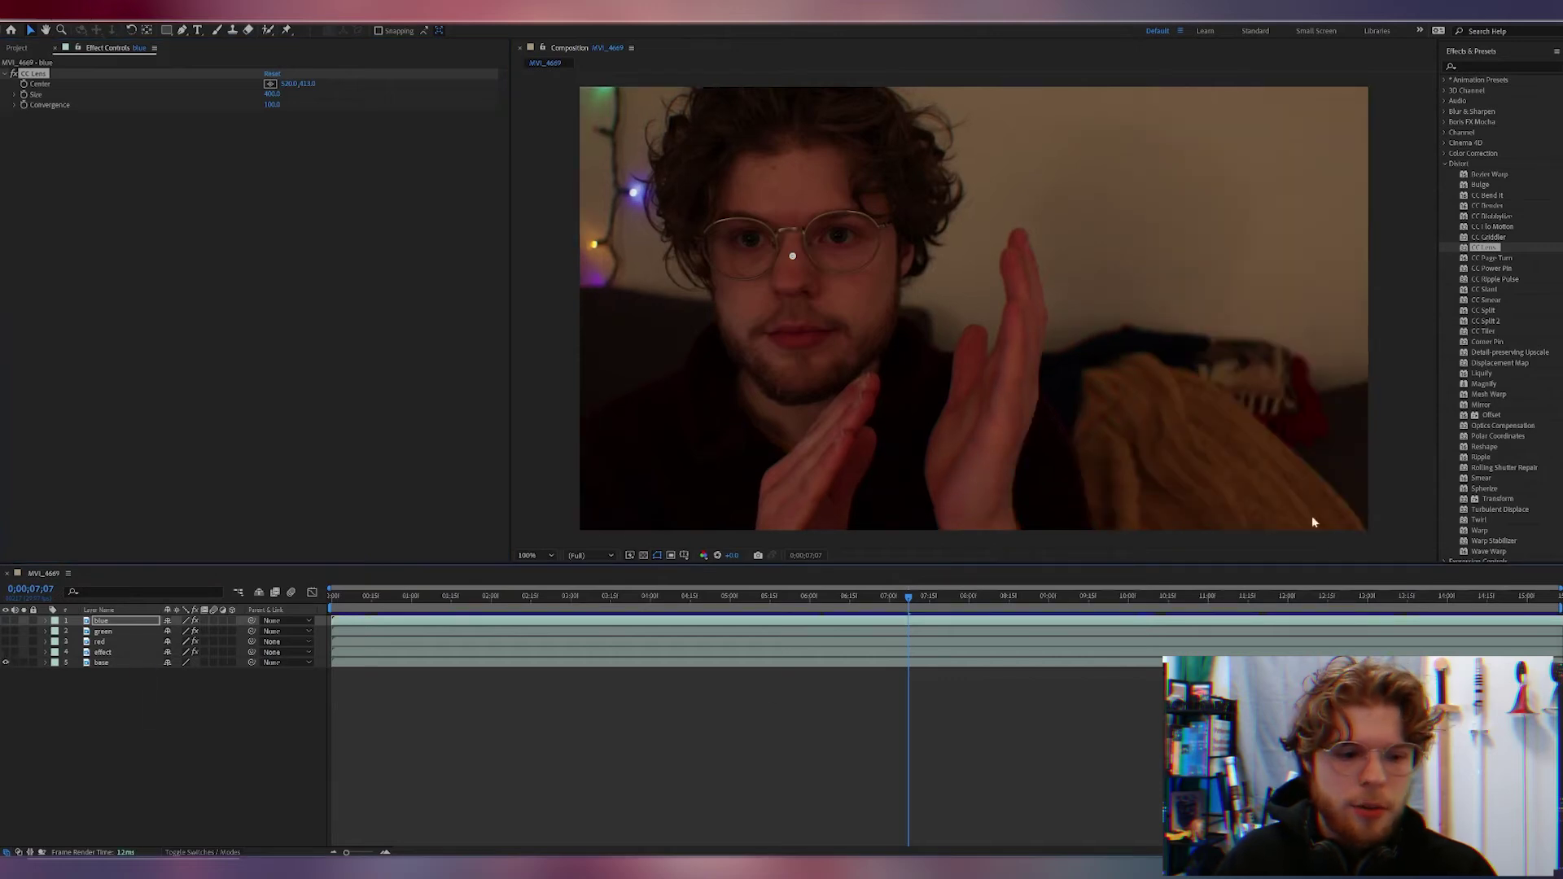
{"action": "left_click", "coordinate": [6, 659]}
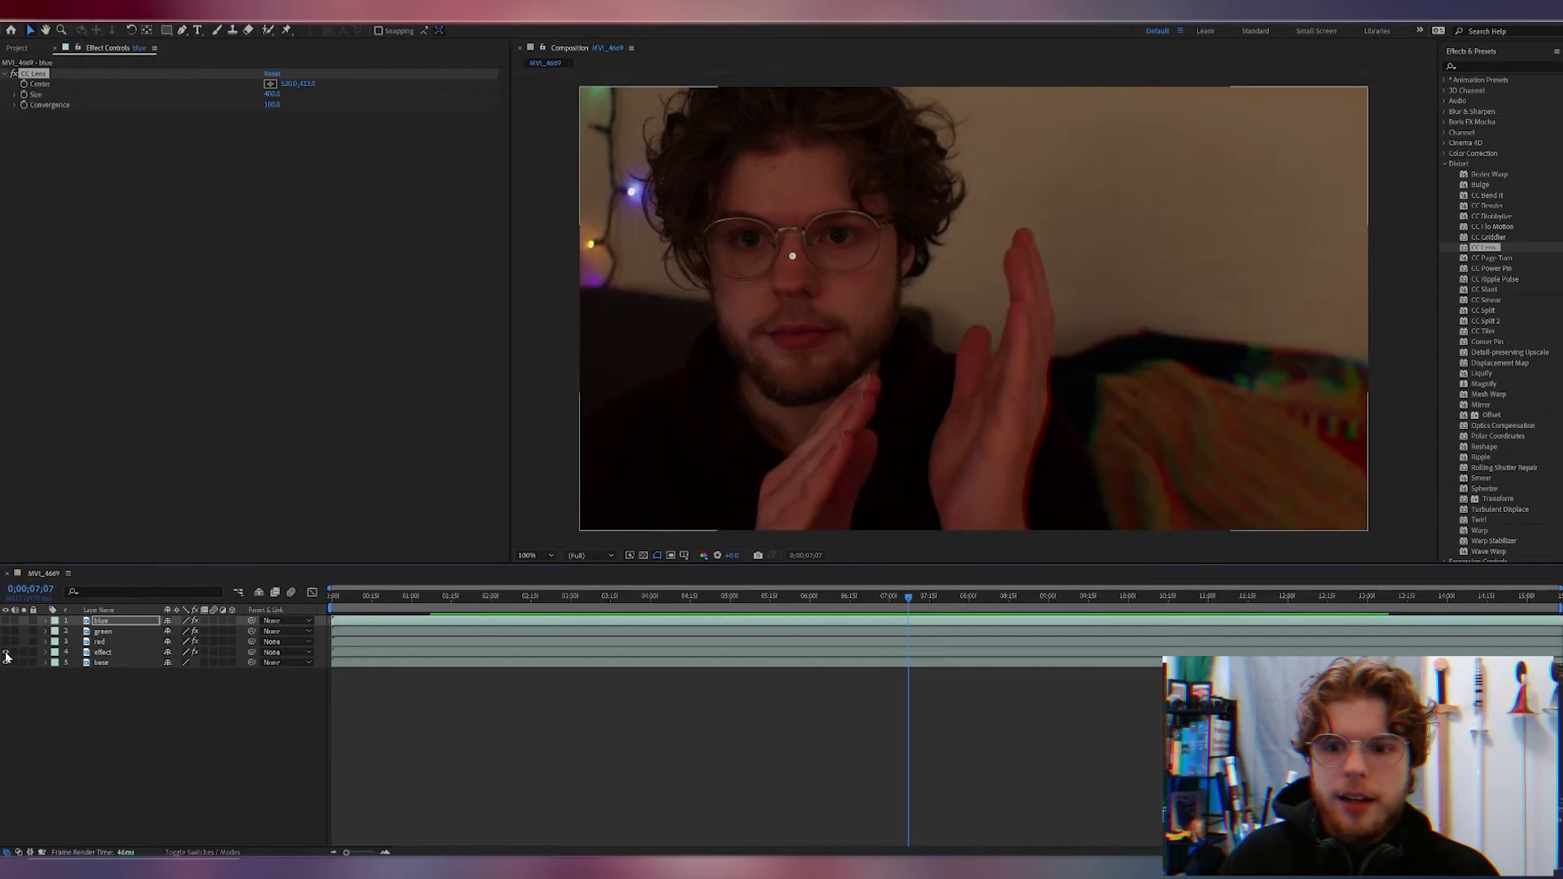
{"action": "left_click", "coordinate": [6, 658]}
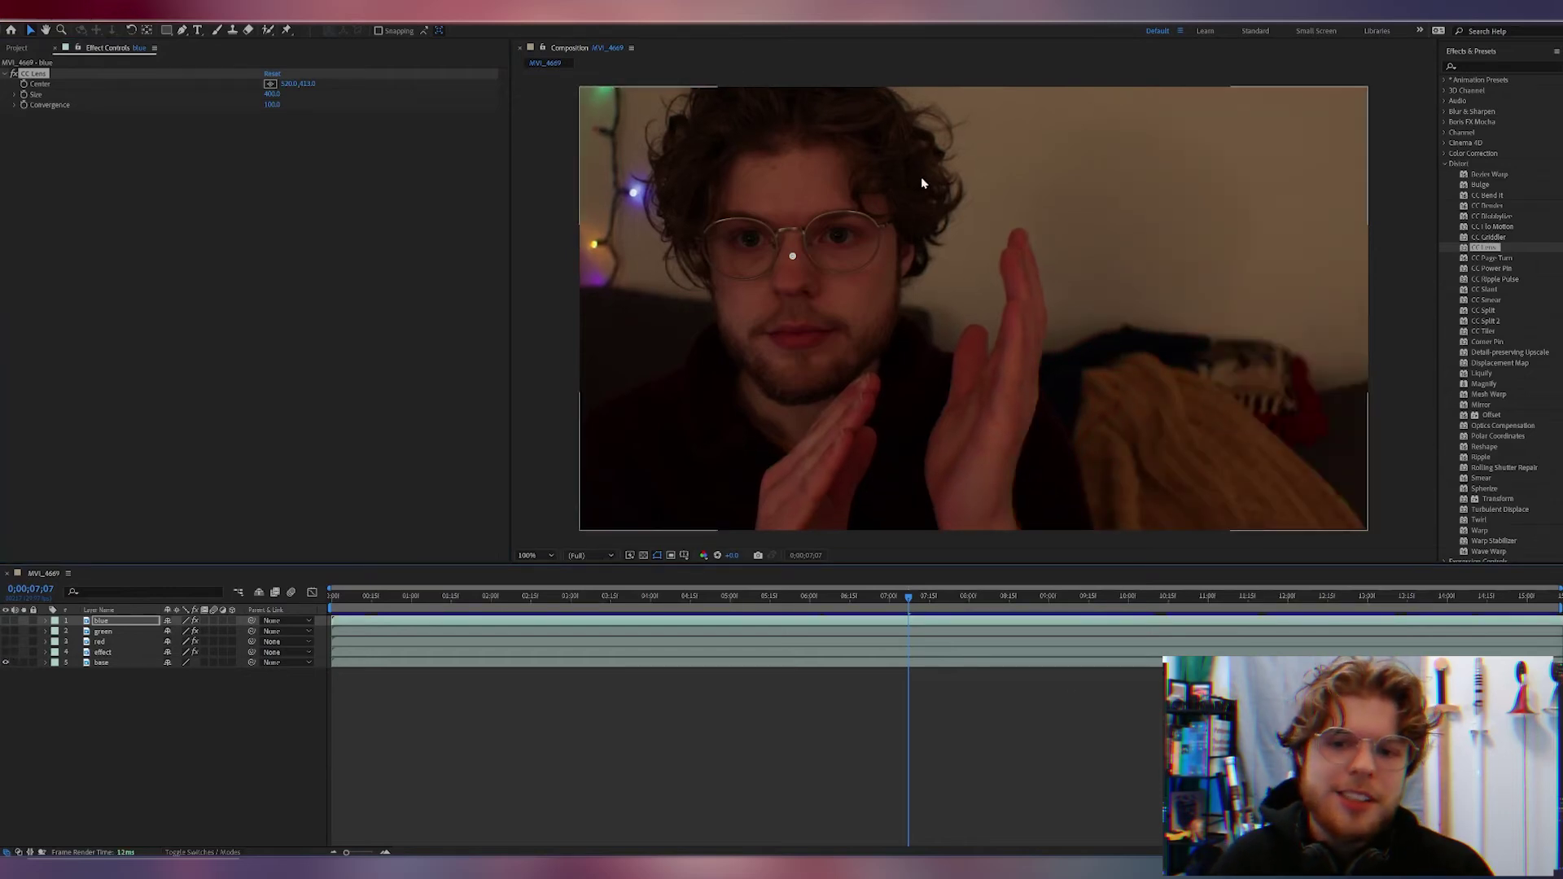
{"action": "left_click", "coordinate": [6, 657]}
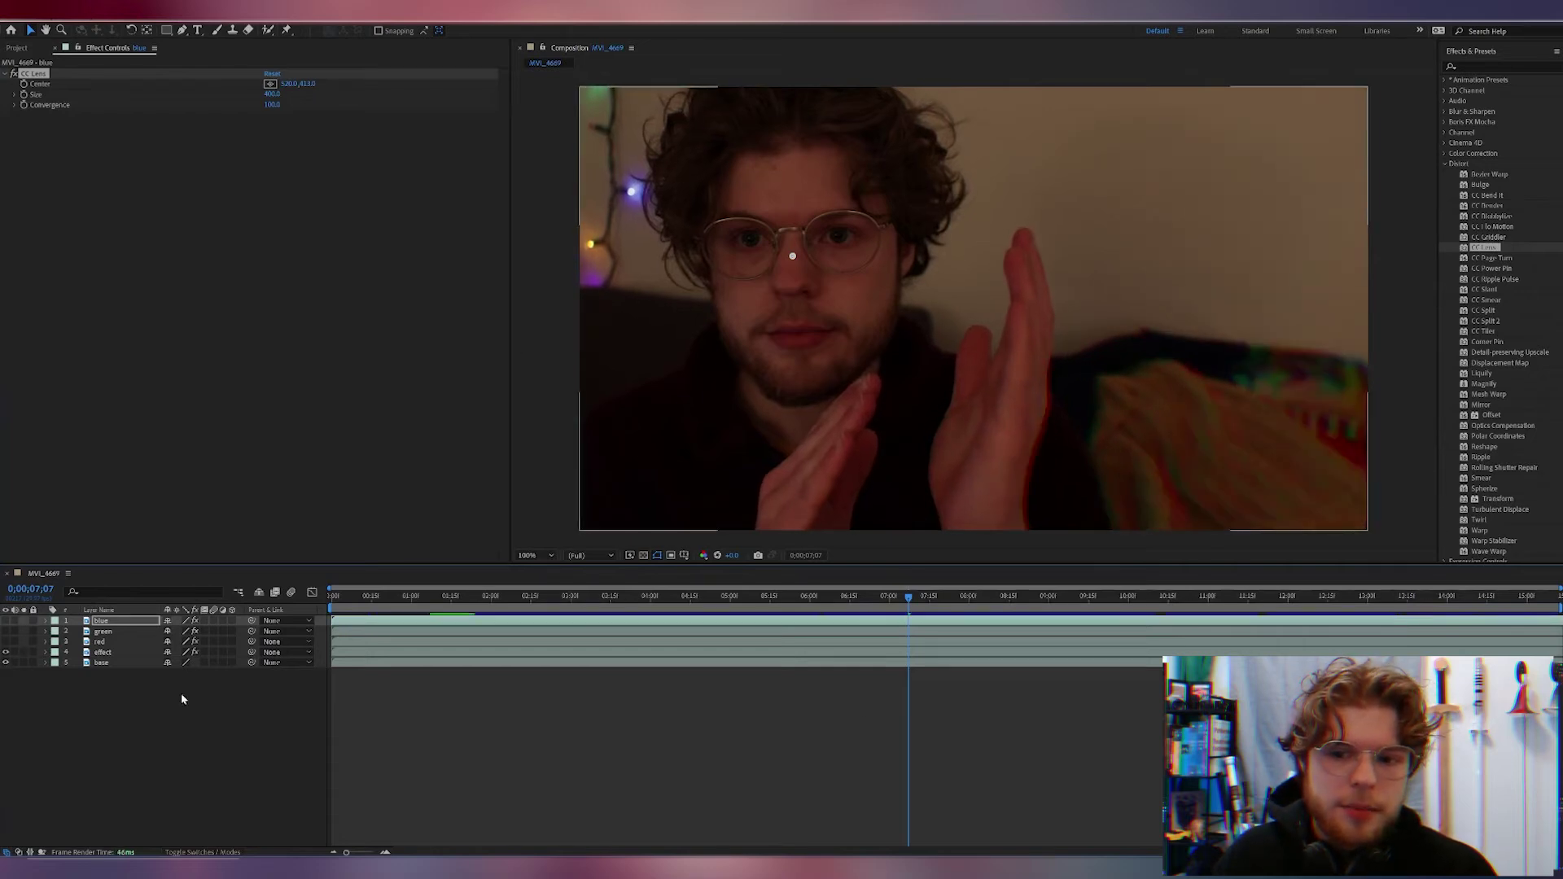
{"action": "left_click", "coordinate": [6, 654]}
{"action": "left_click", "coordinate": [7, 653]}
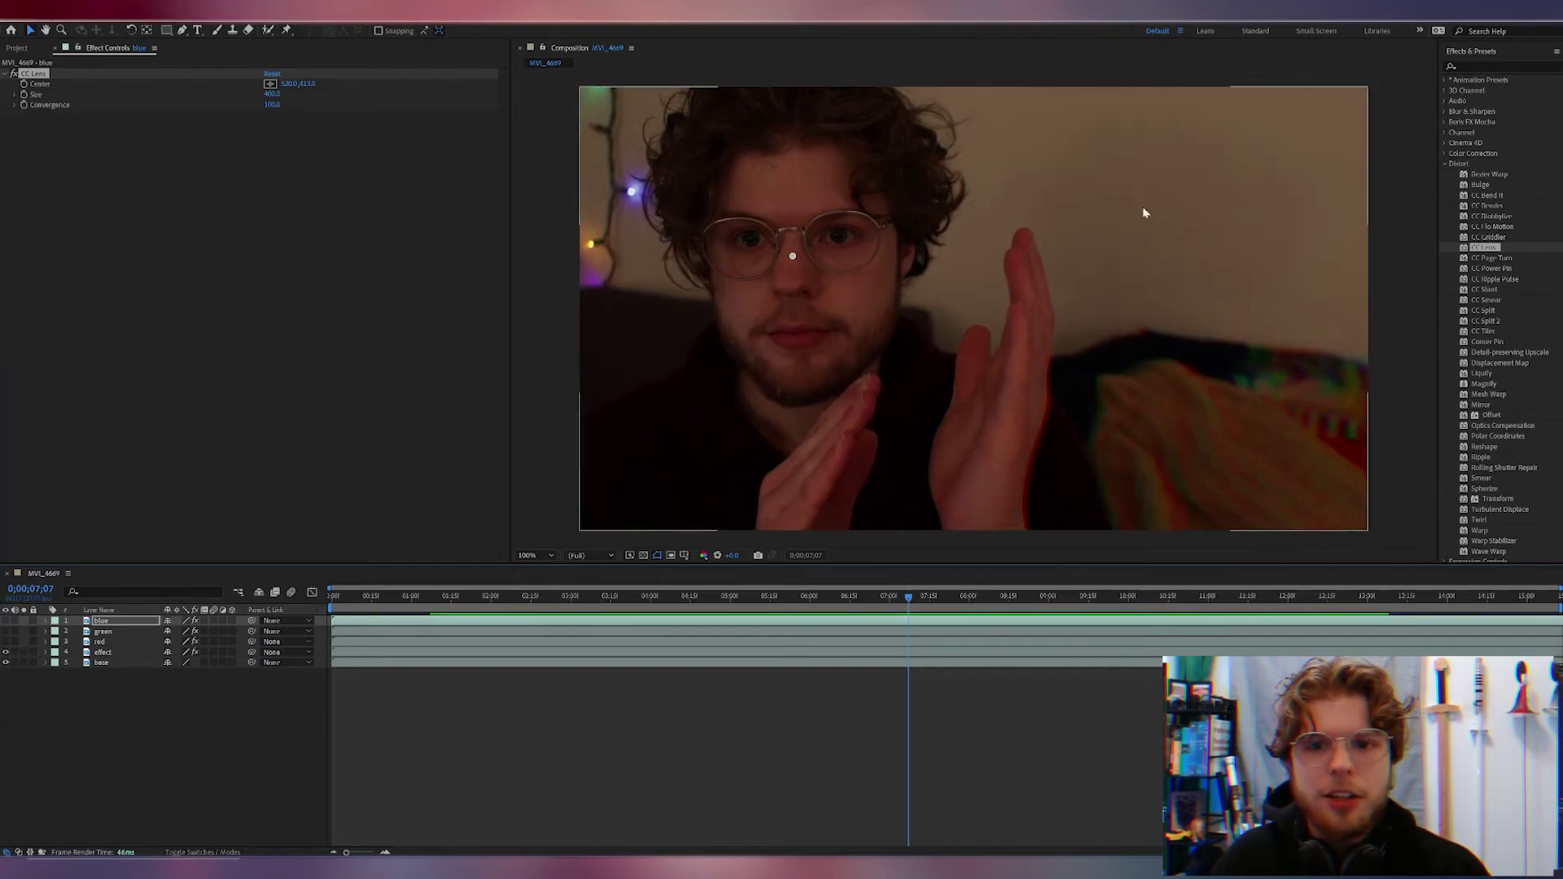
{"action": "key", "text": "space"}
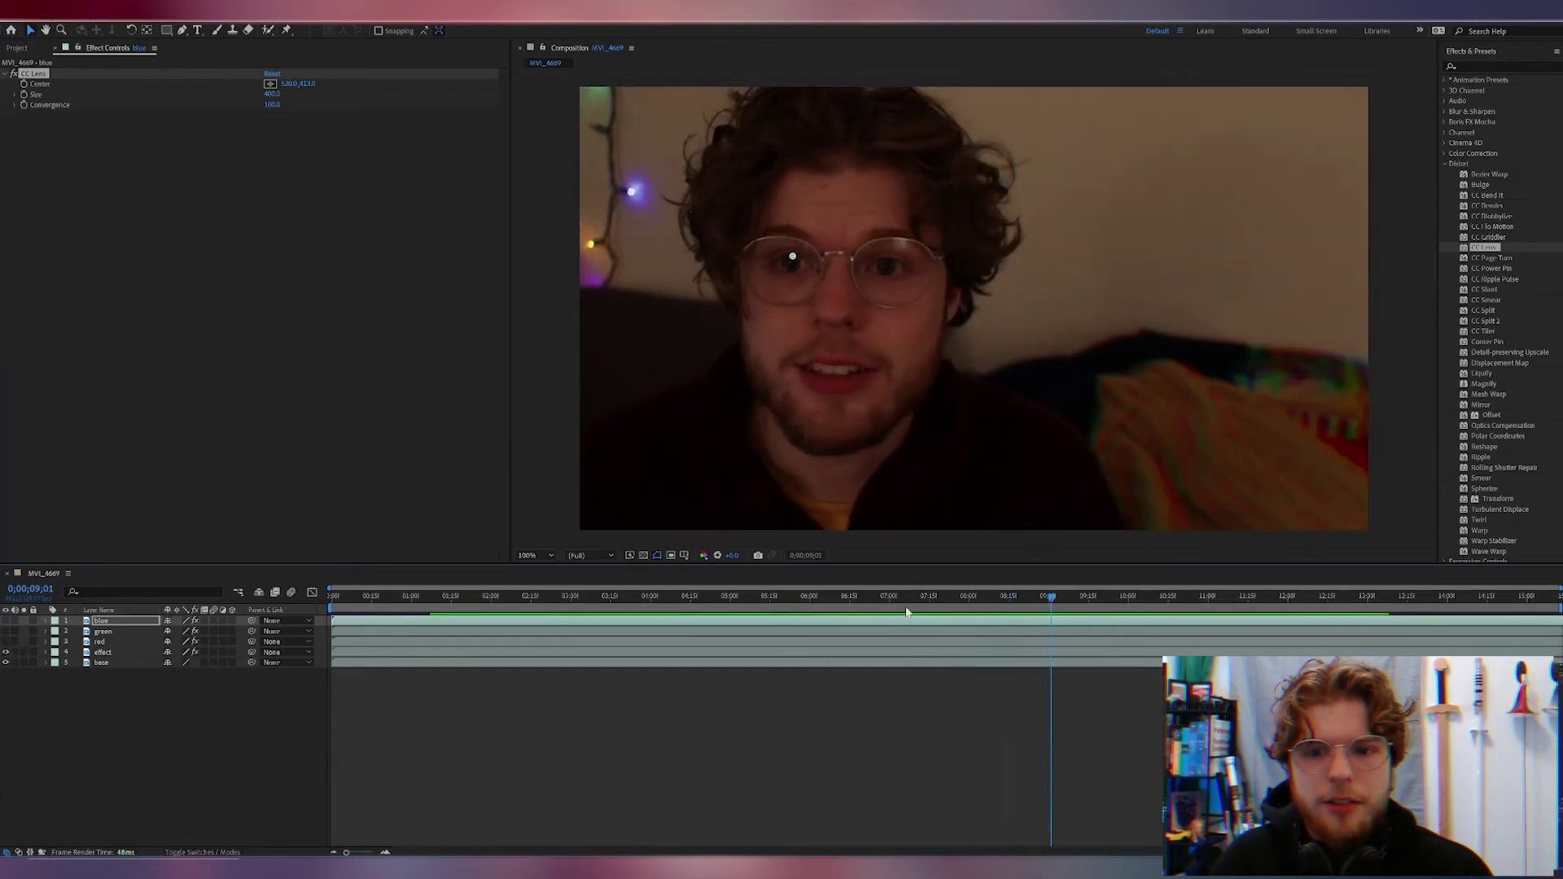
{"action": "left_click", "coordinate": [1253, 442]}
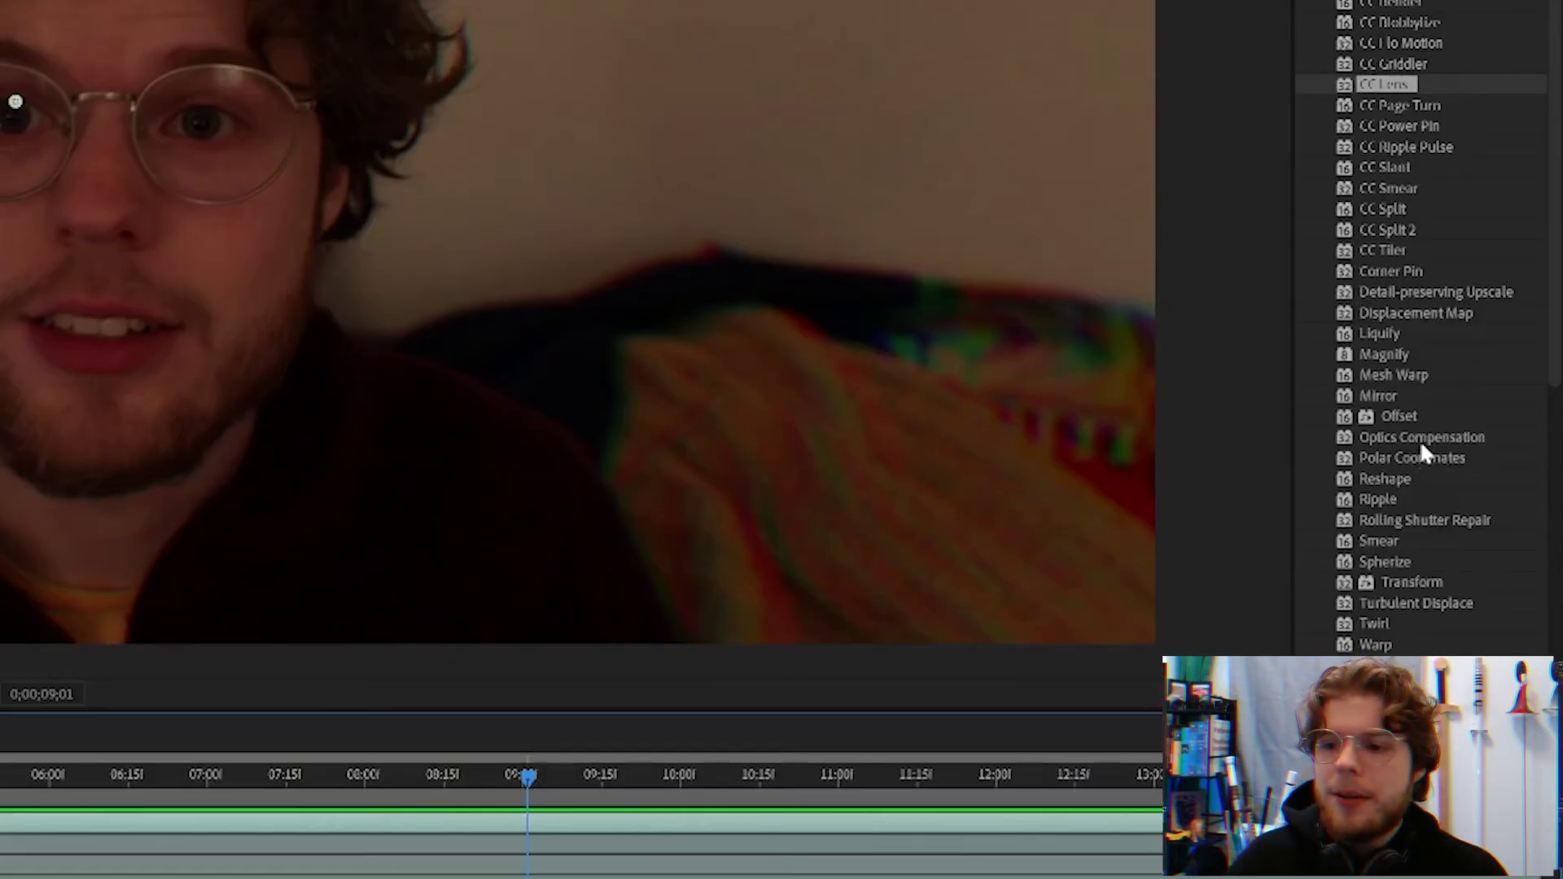
- Apply Optics Compensation to the effect layer with Field of View 20, then toggle the layer to compare
{"action": "left_click_drag", "start_coordinate": [1420, 439], "coordinate": [279, 447]}
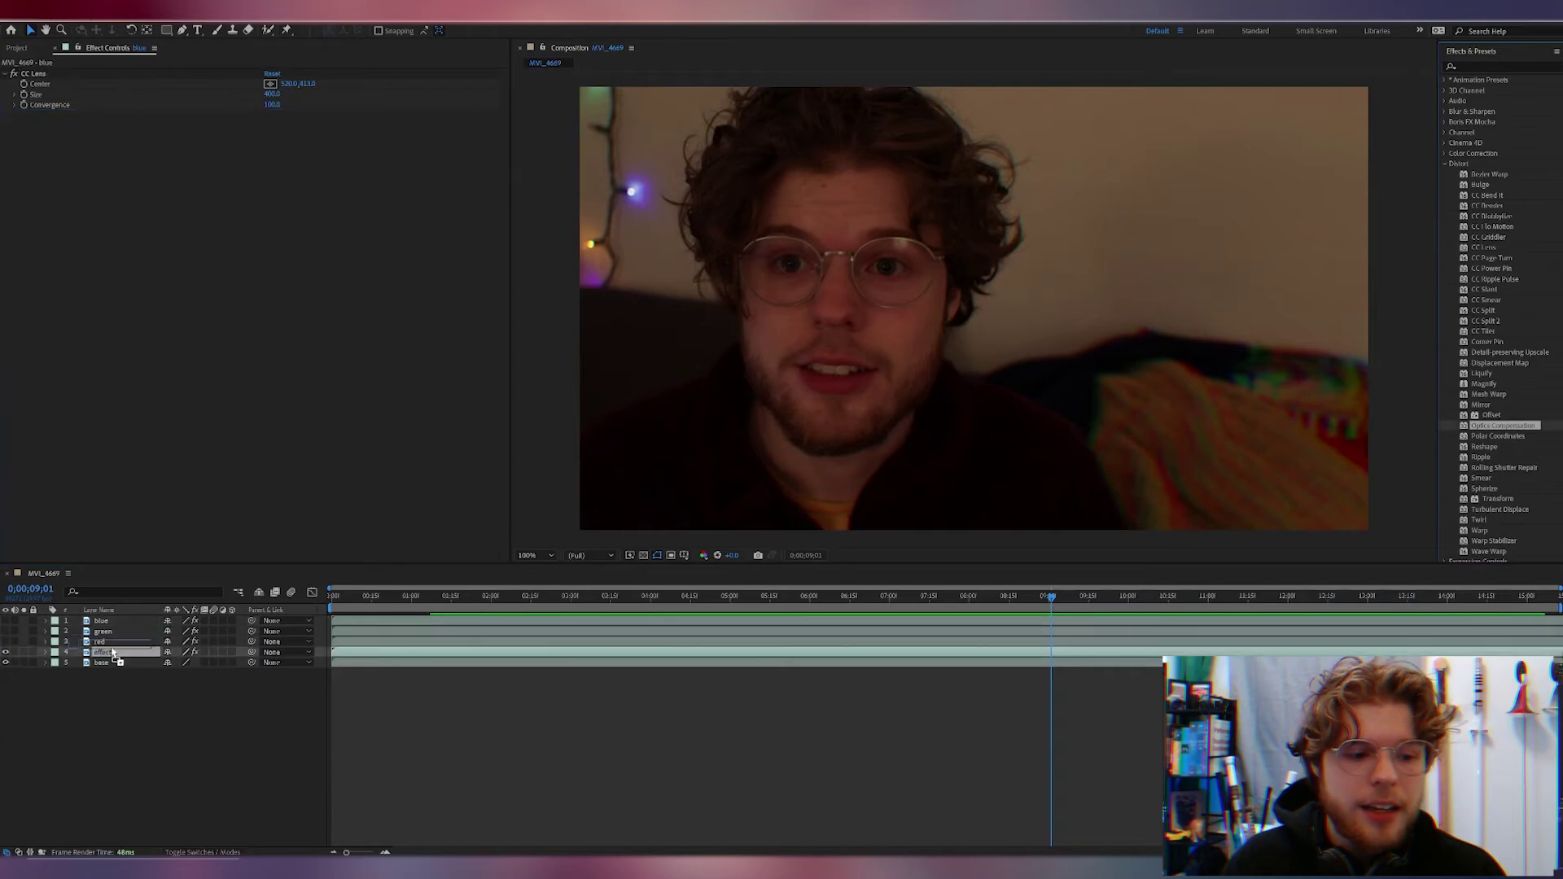
{"action": "left_click", "coordinate": [112, 653]}
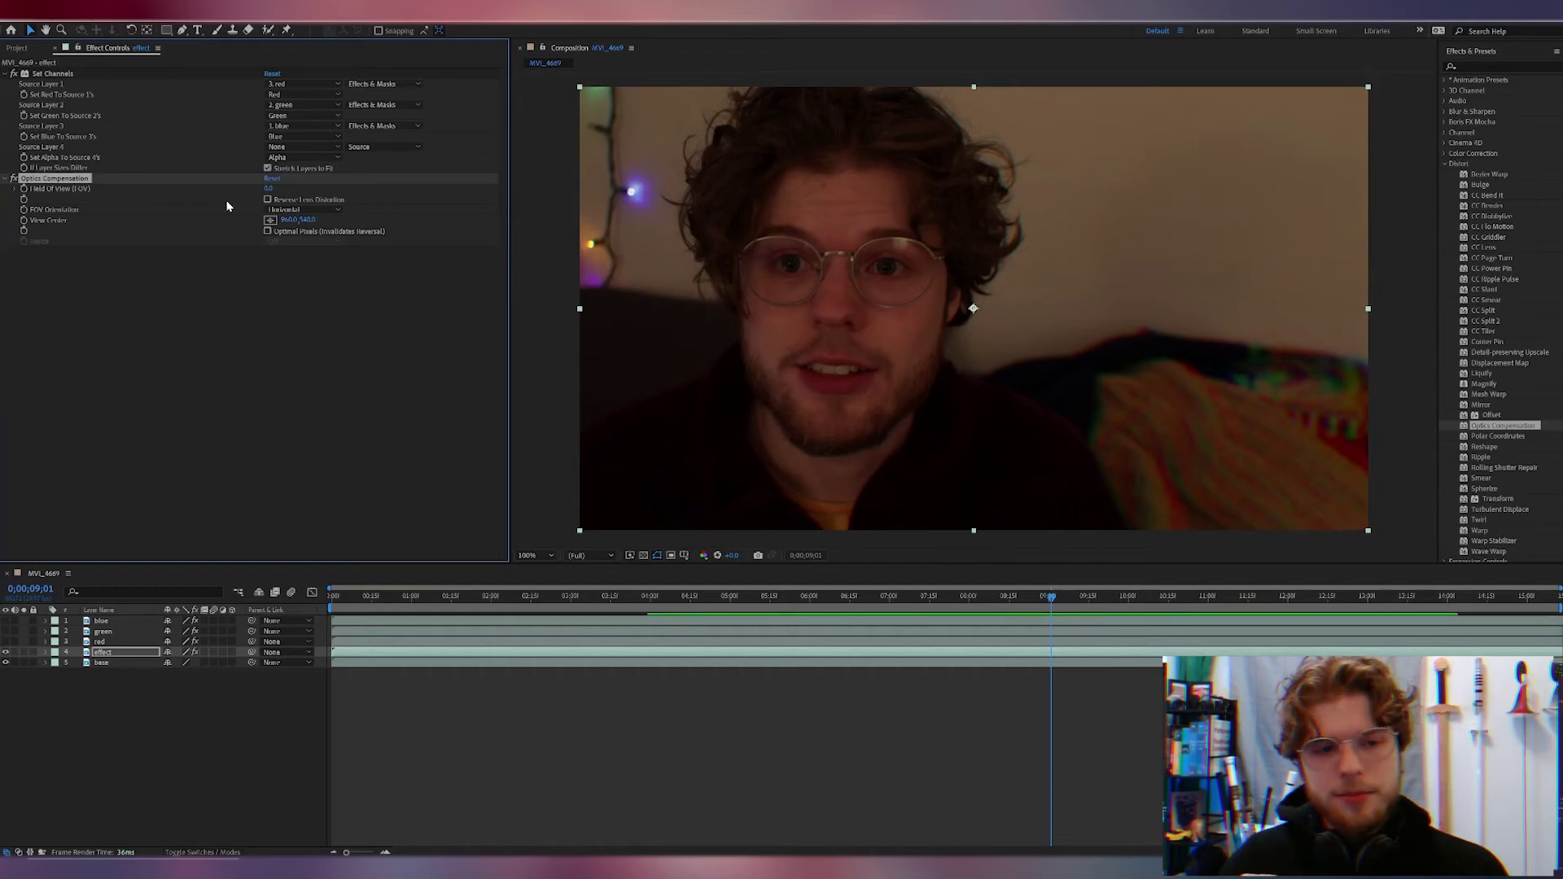
{"action": "left_click", "coordinate": [269, 188]}
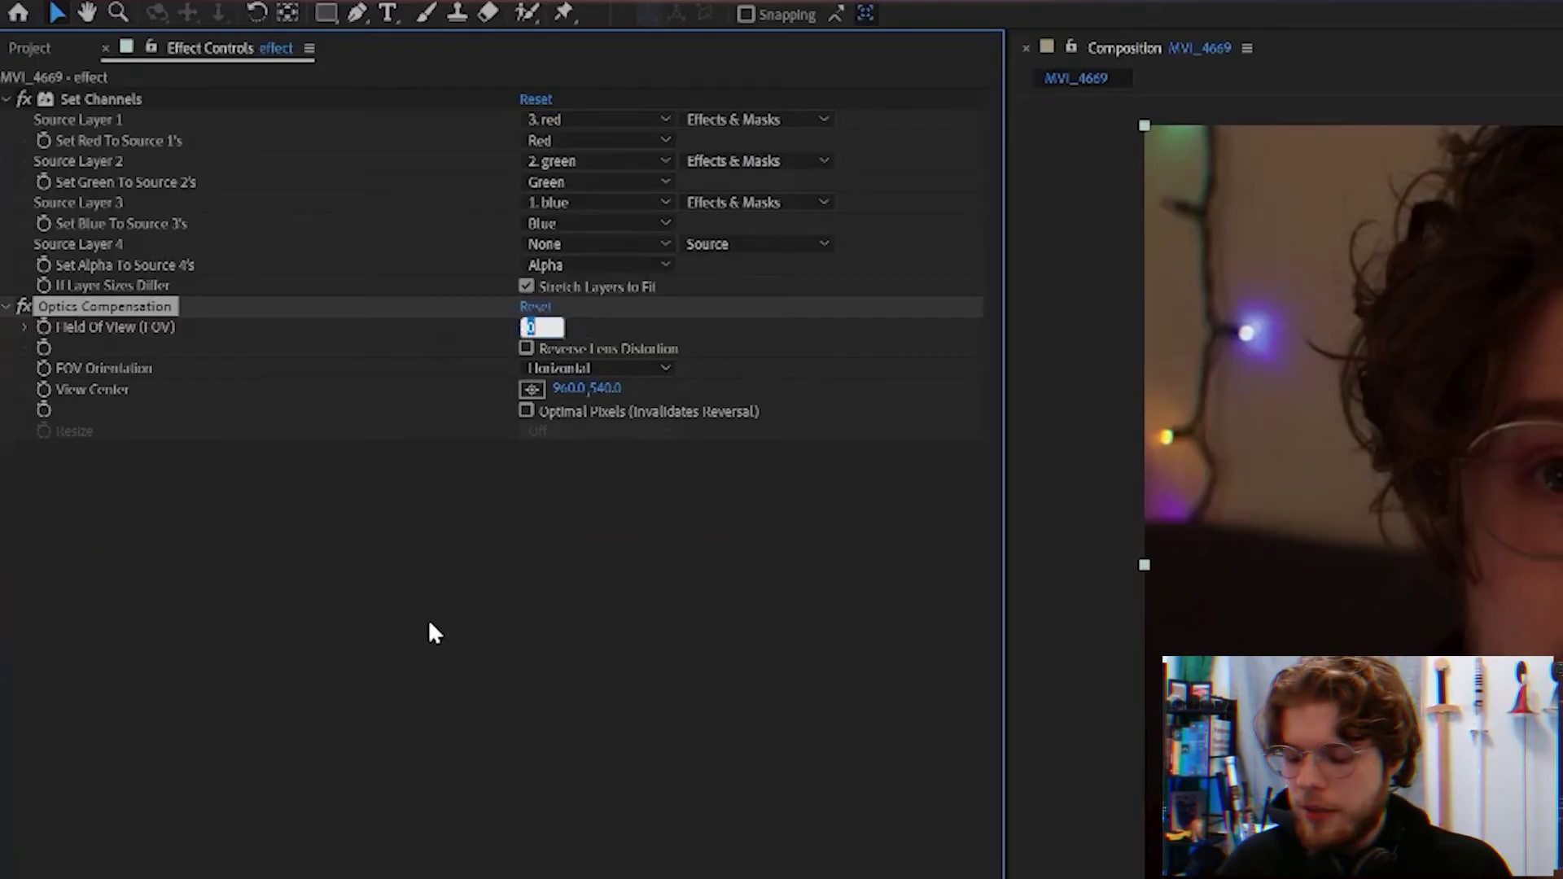
{"action": "type", "text": "20"}
{"action": "key", "text": "Return"}
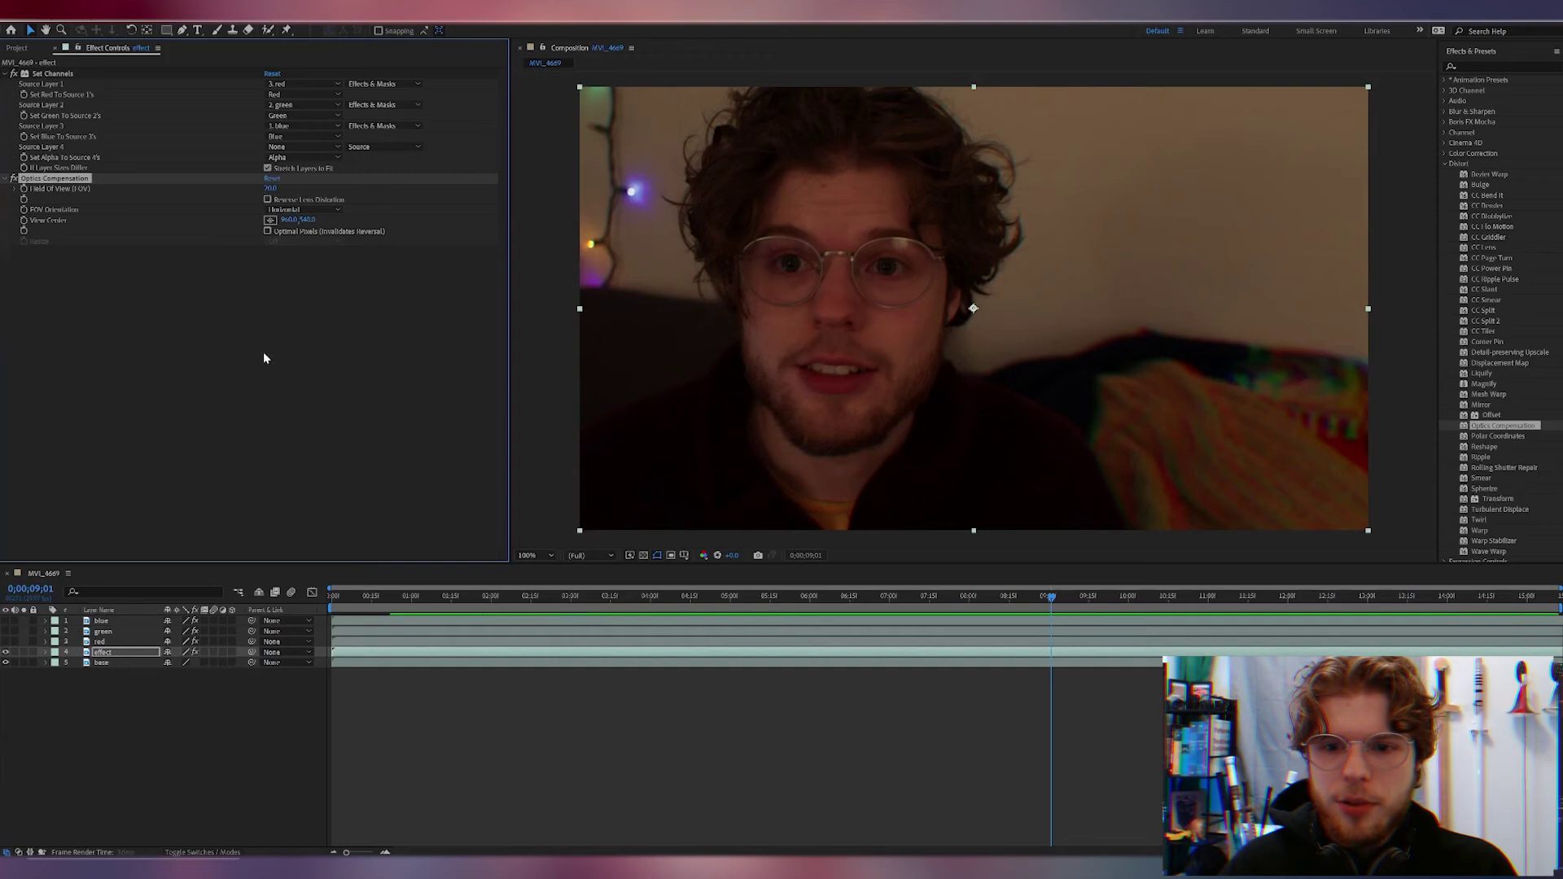
{"action": "left_click", "coordinate": [5, 654]}
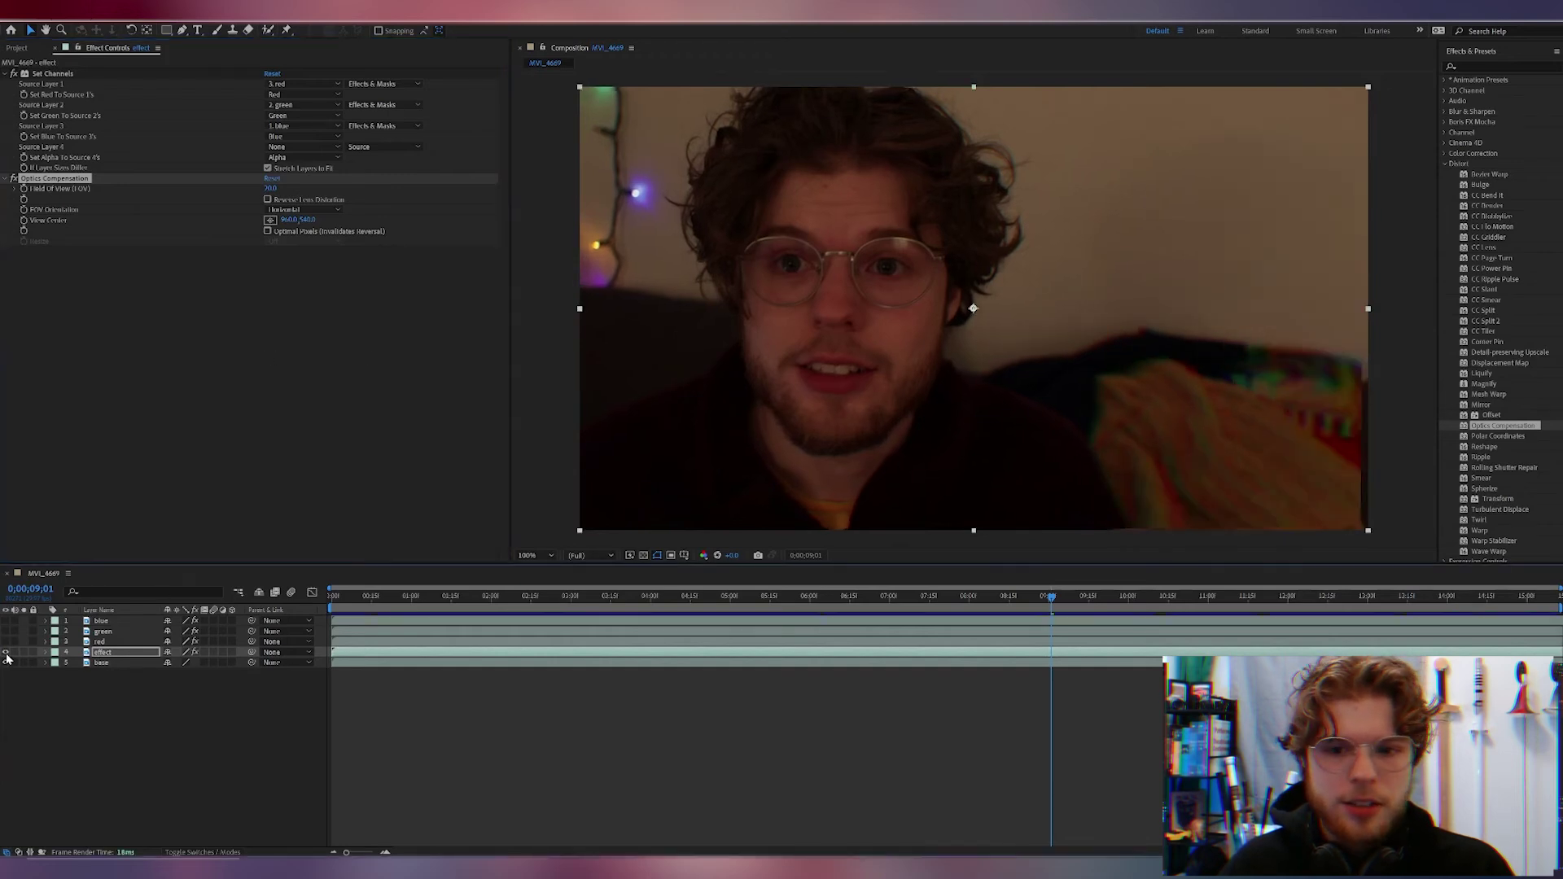
{"action": "left_click", "coordinate": [6, 653]}
- Show the effect layer and lower its Transform opacity to about 36% to test the look
{"action": "left_click", "coordinate": [6, 654]}
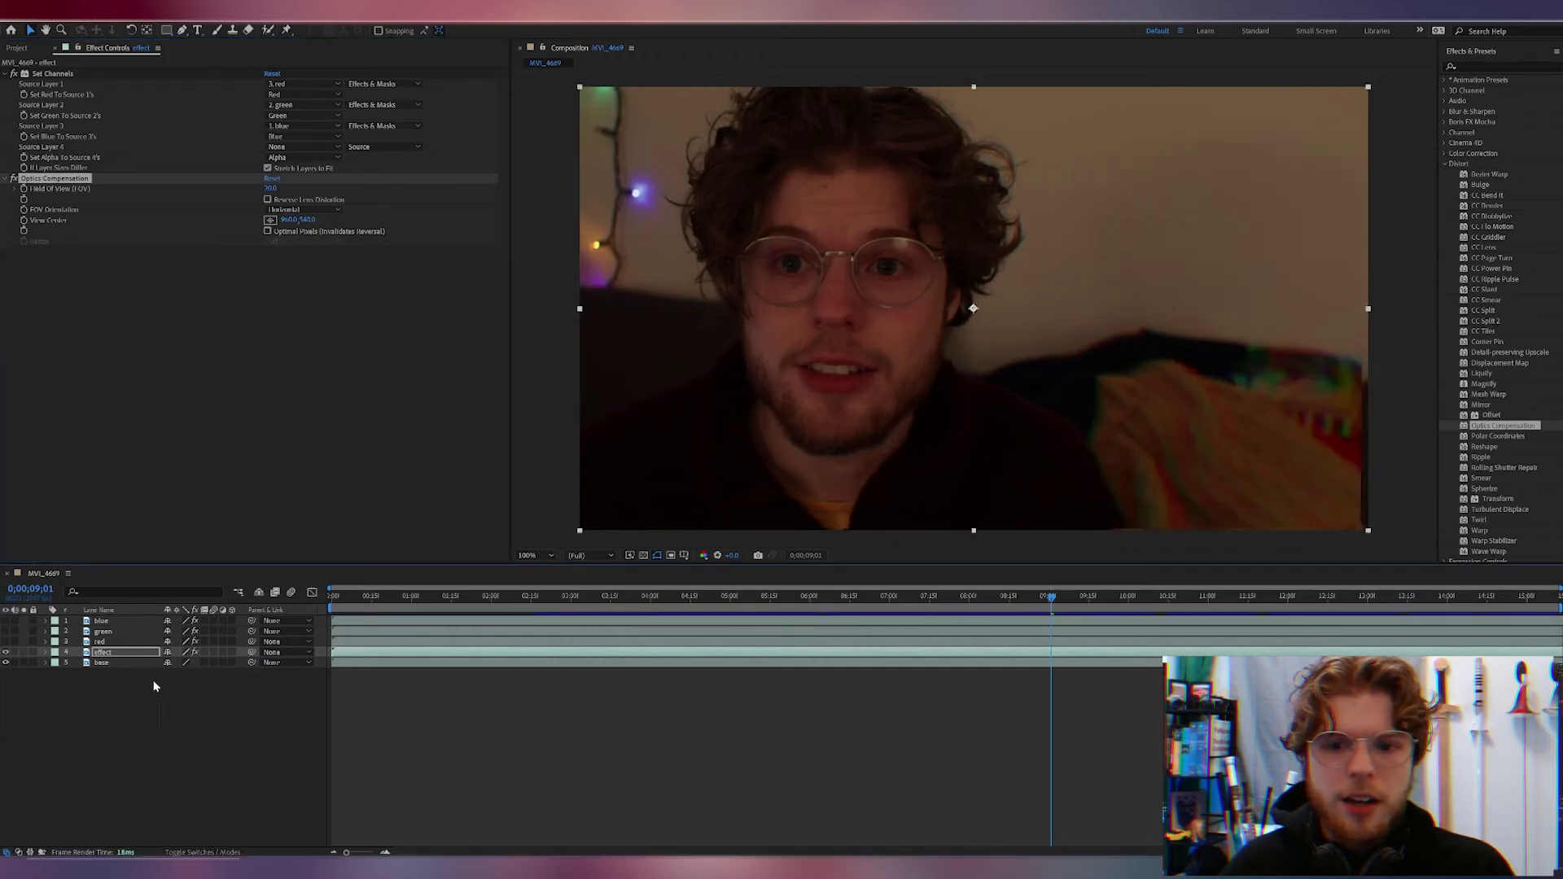
{"action": "left_click", "coordinate": [46, 653]}
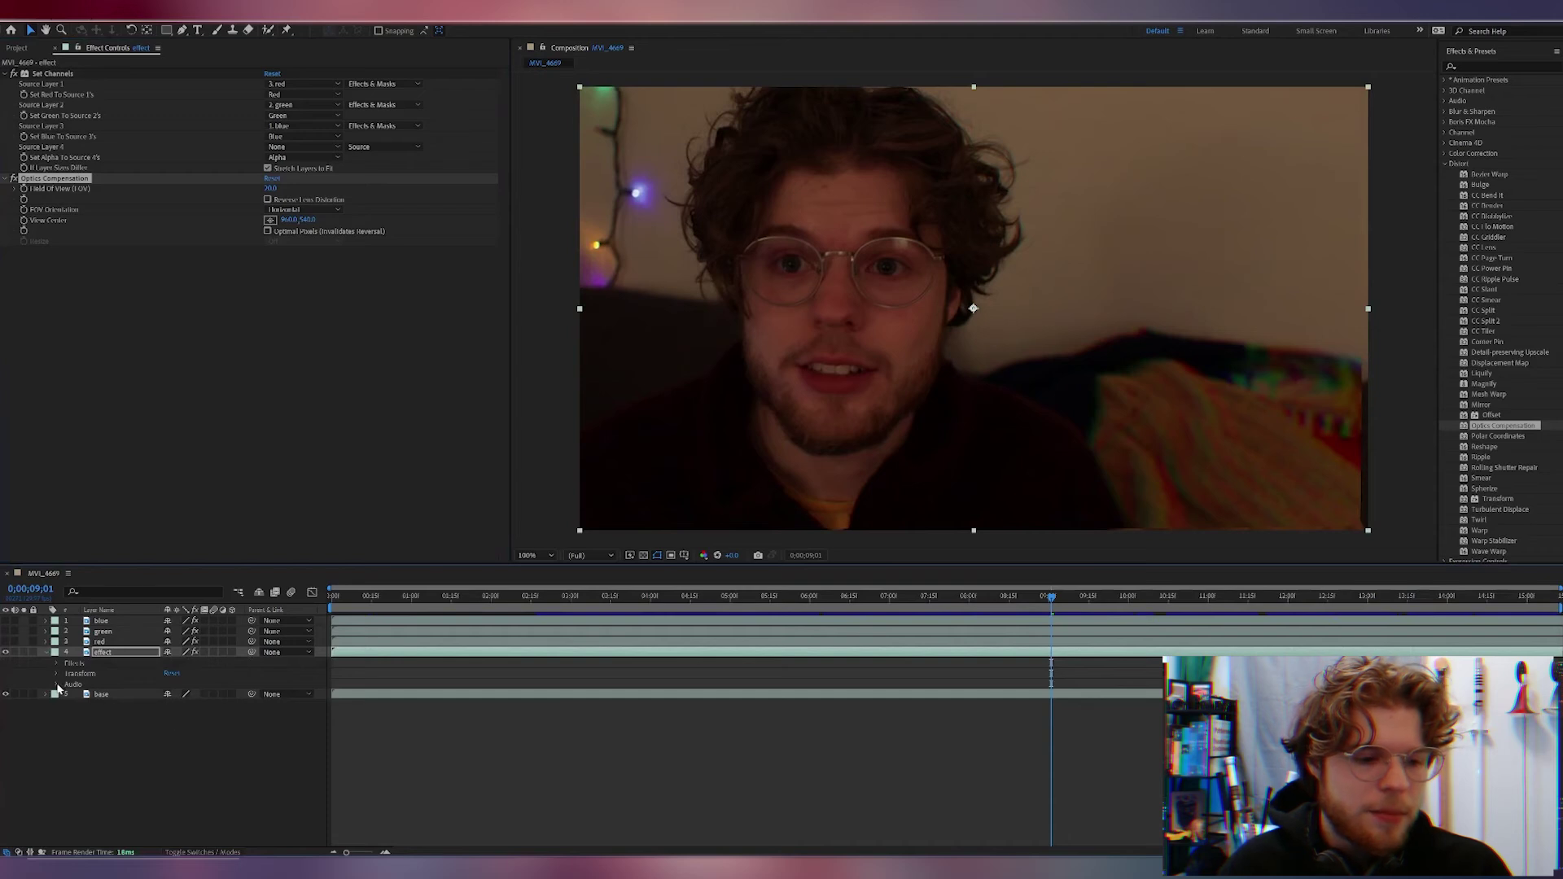
{"action": "left_click", "coordinate": [56, 675]}
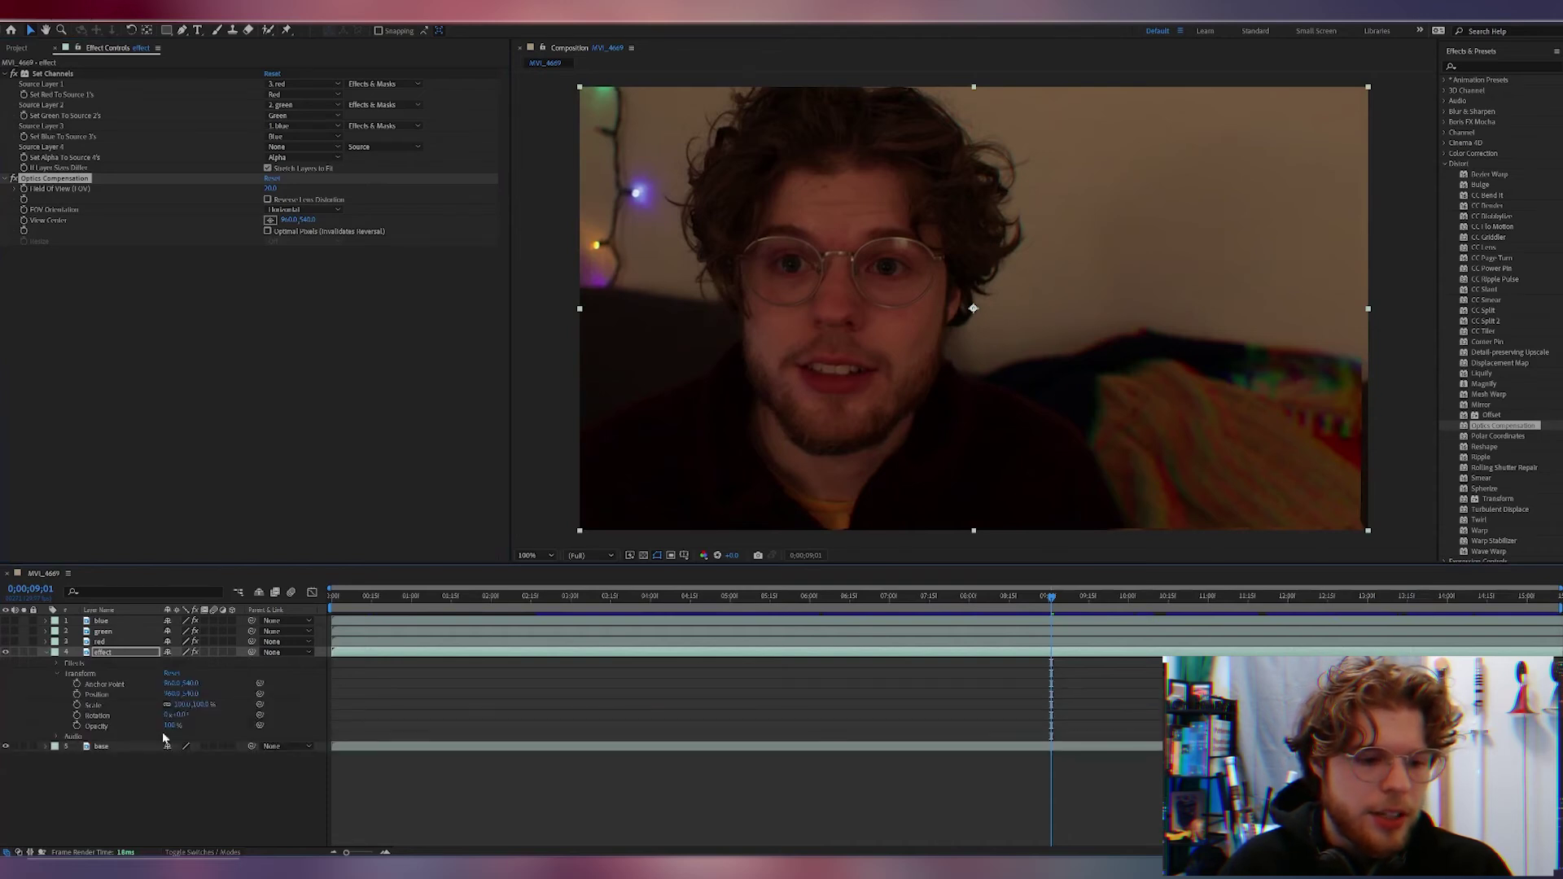
{"action": "left_click_drag", "start_coordinate": [171, 727], "coordinate": [122, 727]}
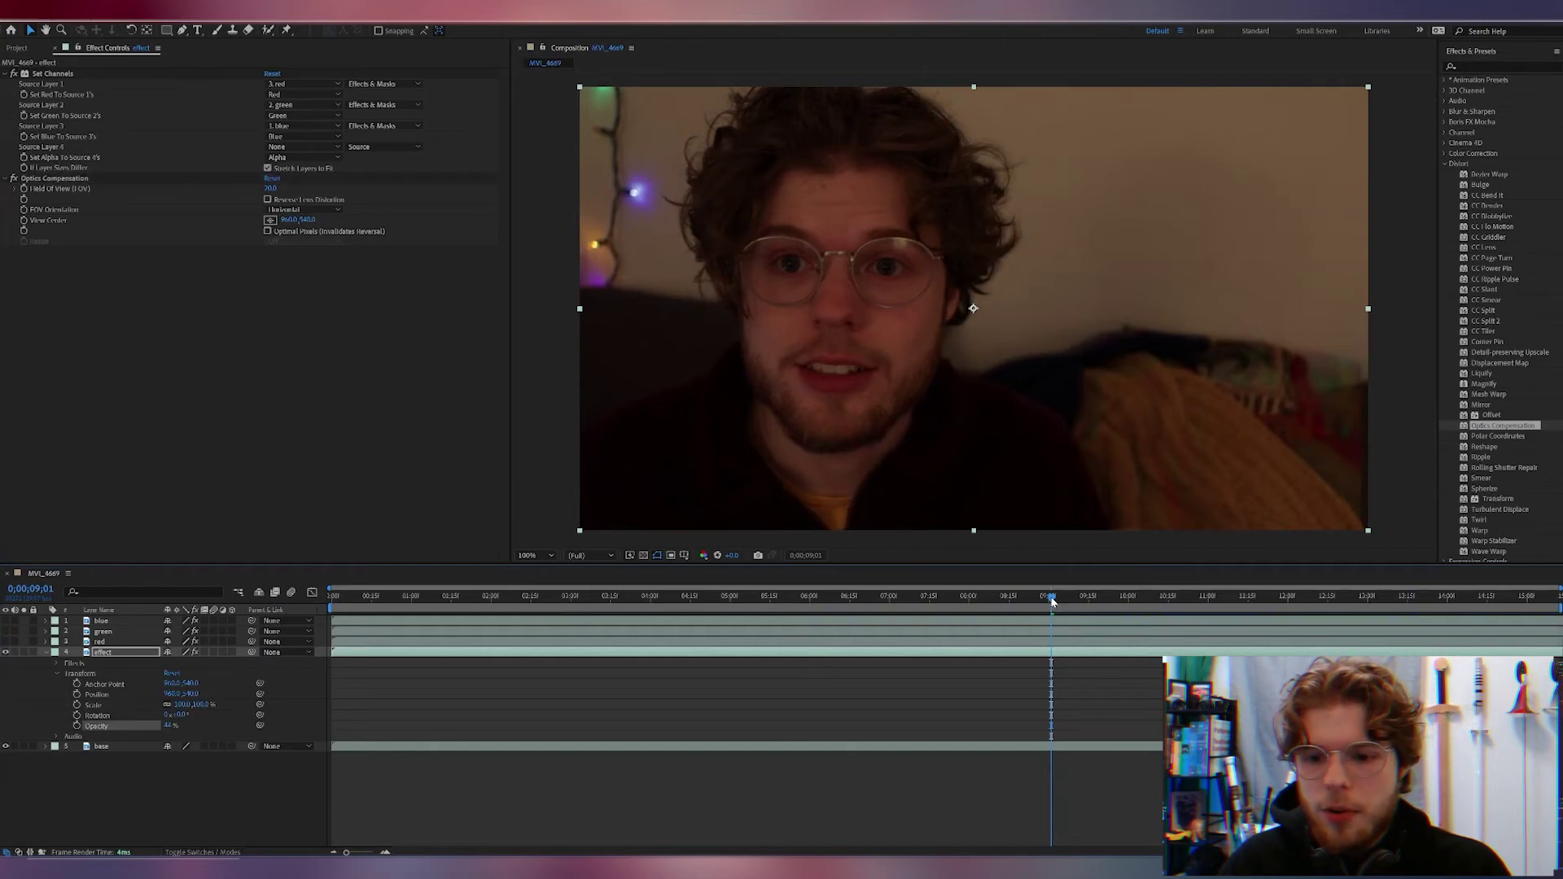
{"action": "left_click_drag", "start_coordinate": [1050, 597], "coordinate": [950, 597]}
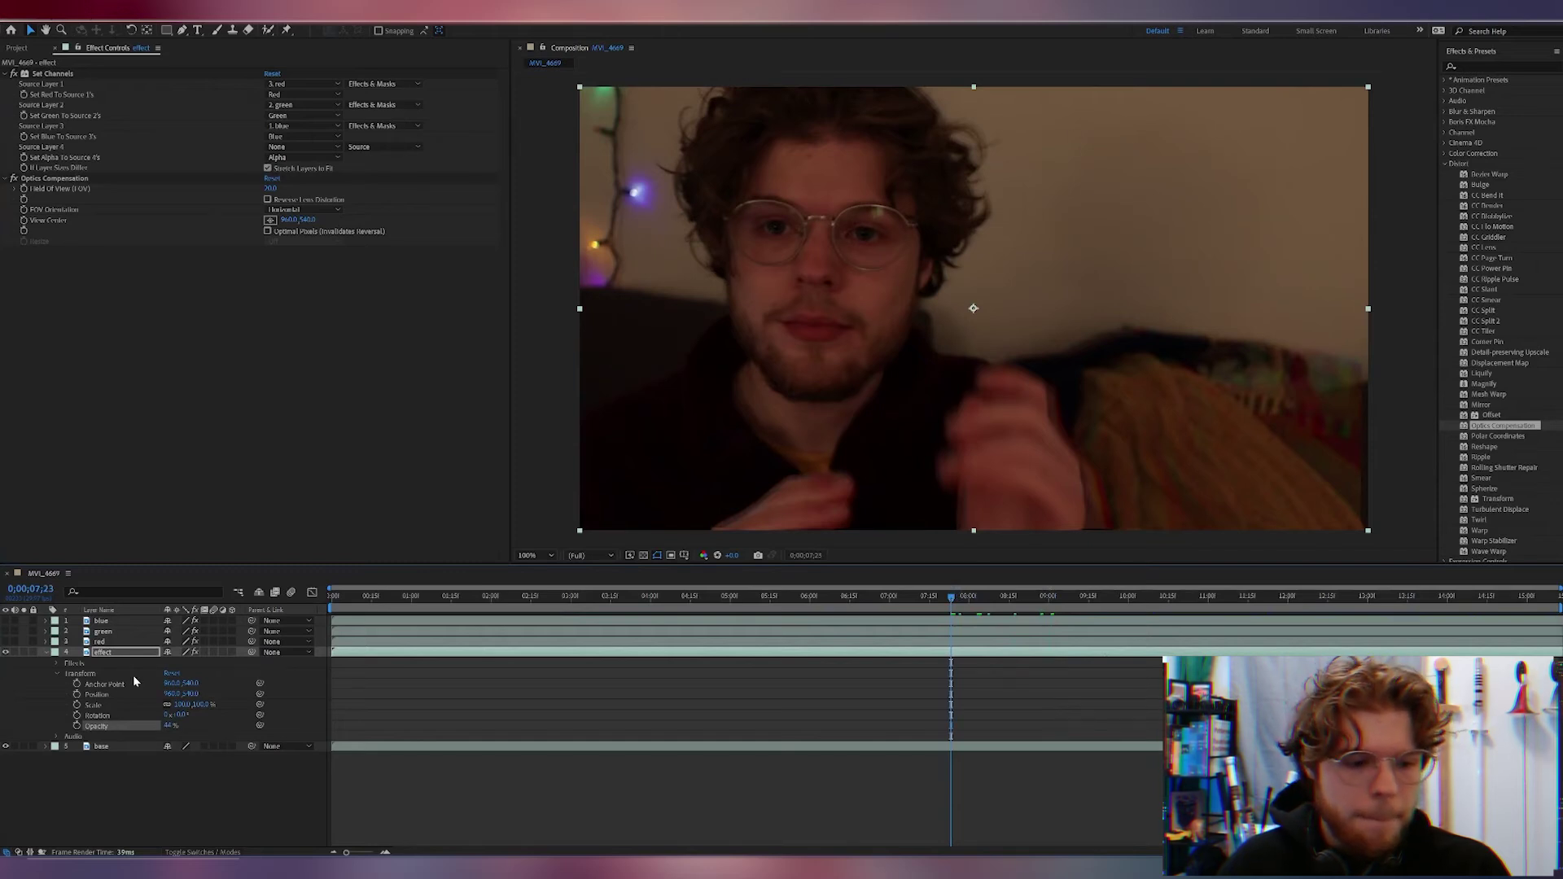
- Set Optics Compensation Field of View to 17 and restore the layer's opacity to 100%
{"action": "left_click_drag", "start_coordinate": [271, 188], "coordinate": [280, 189]}
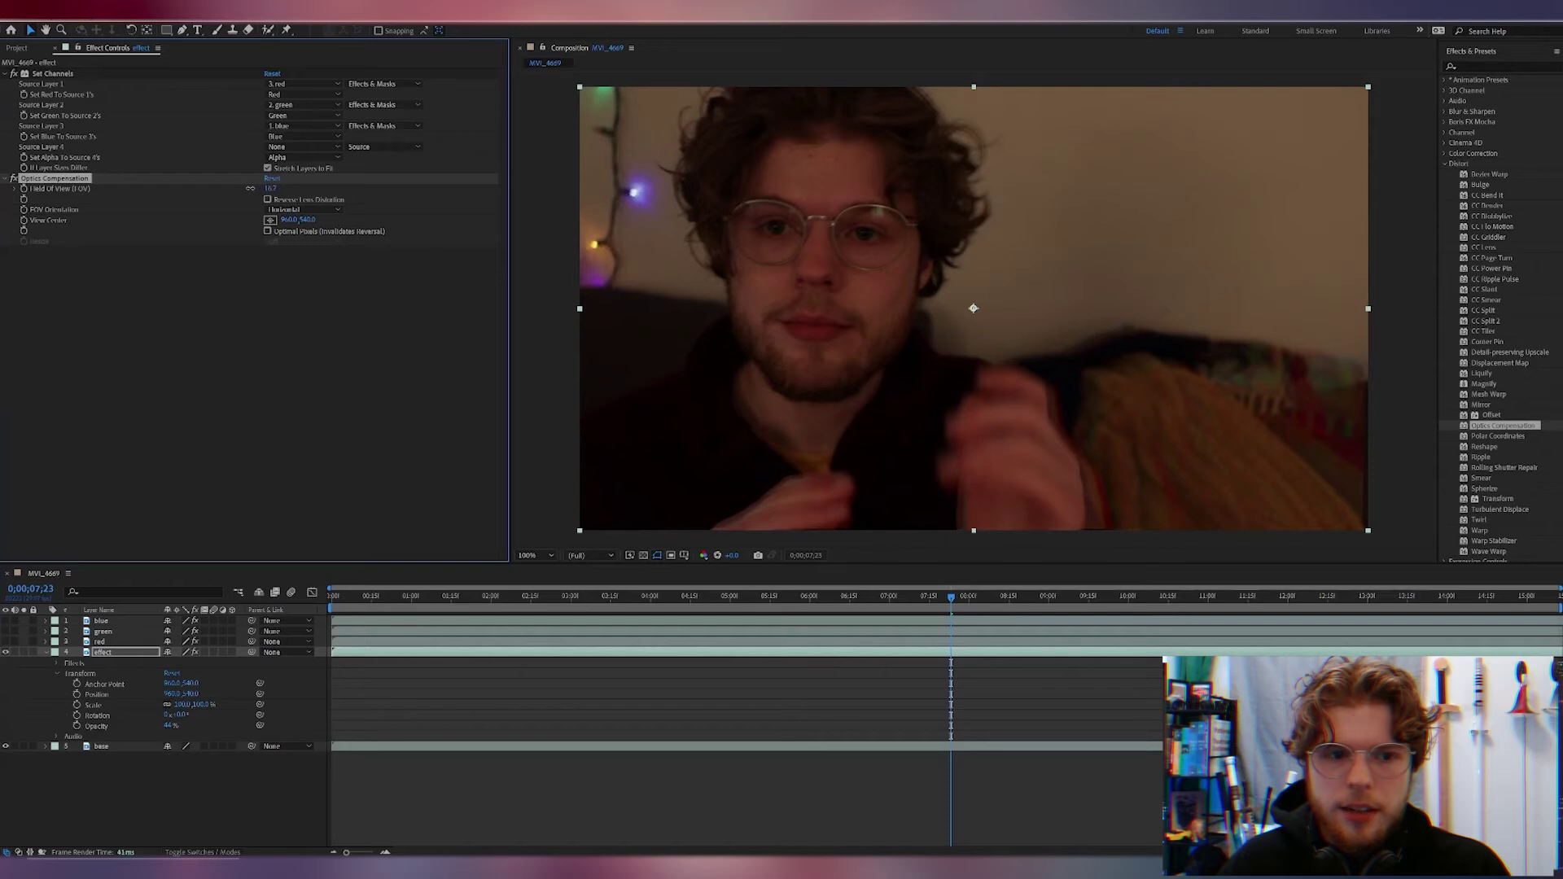
{"action": "left_click", "coordinate": [271, 189]}
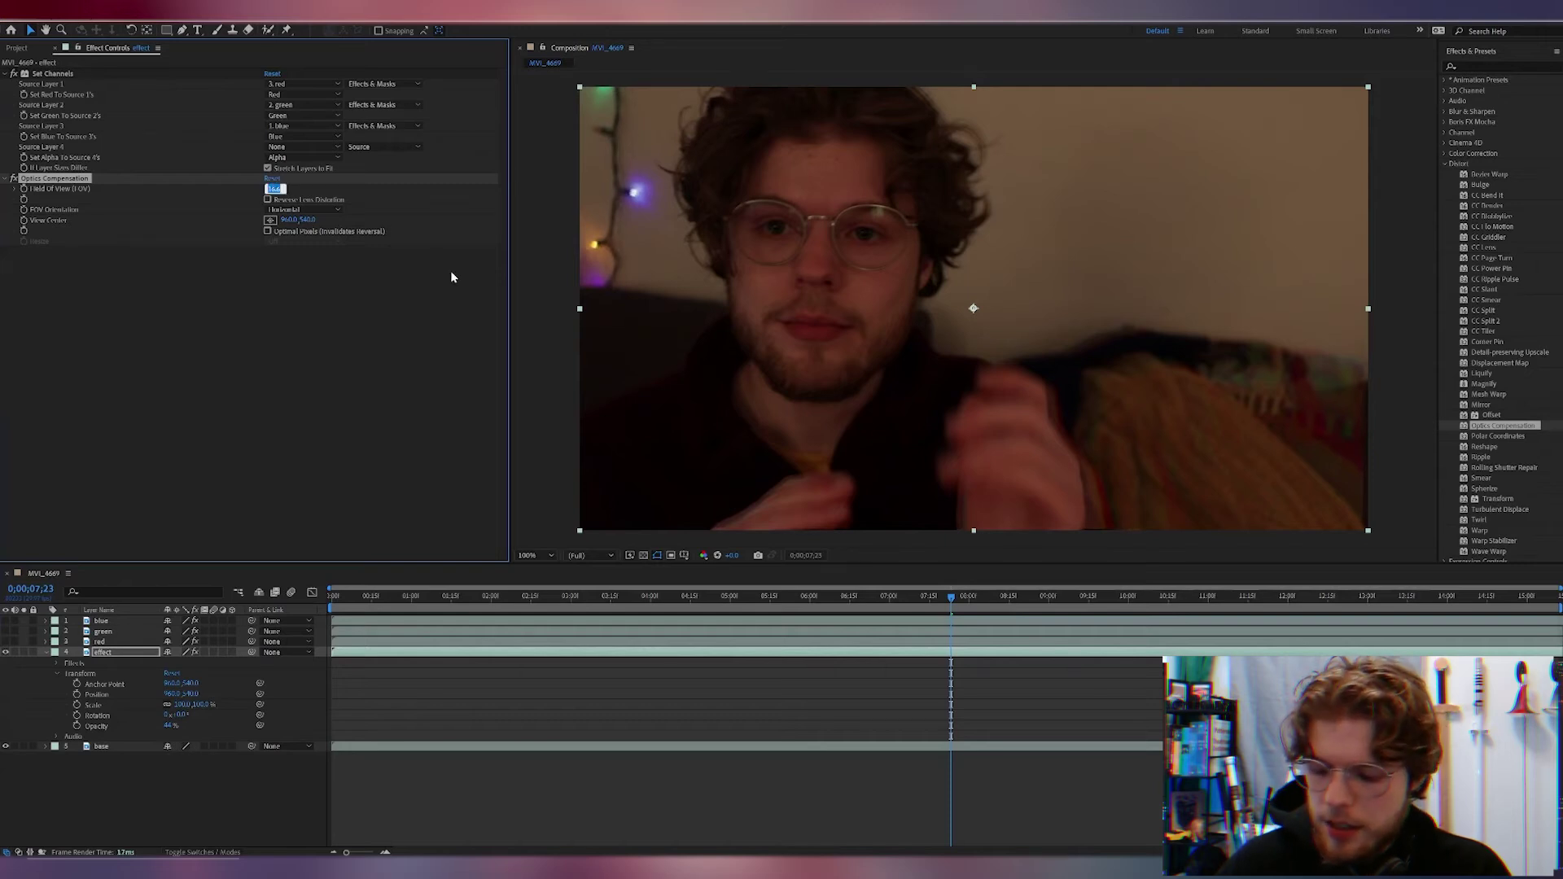
{"action": "type", "text": "17"}
{"action": "key", "text": "Return"}
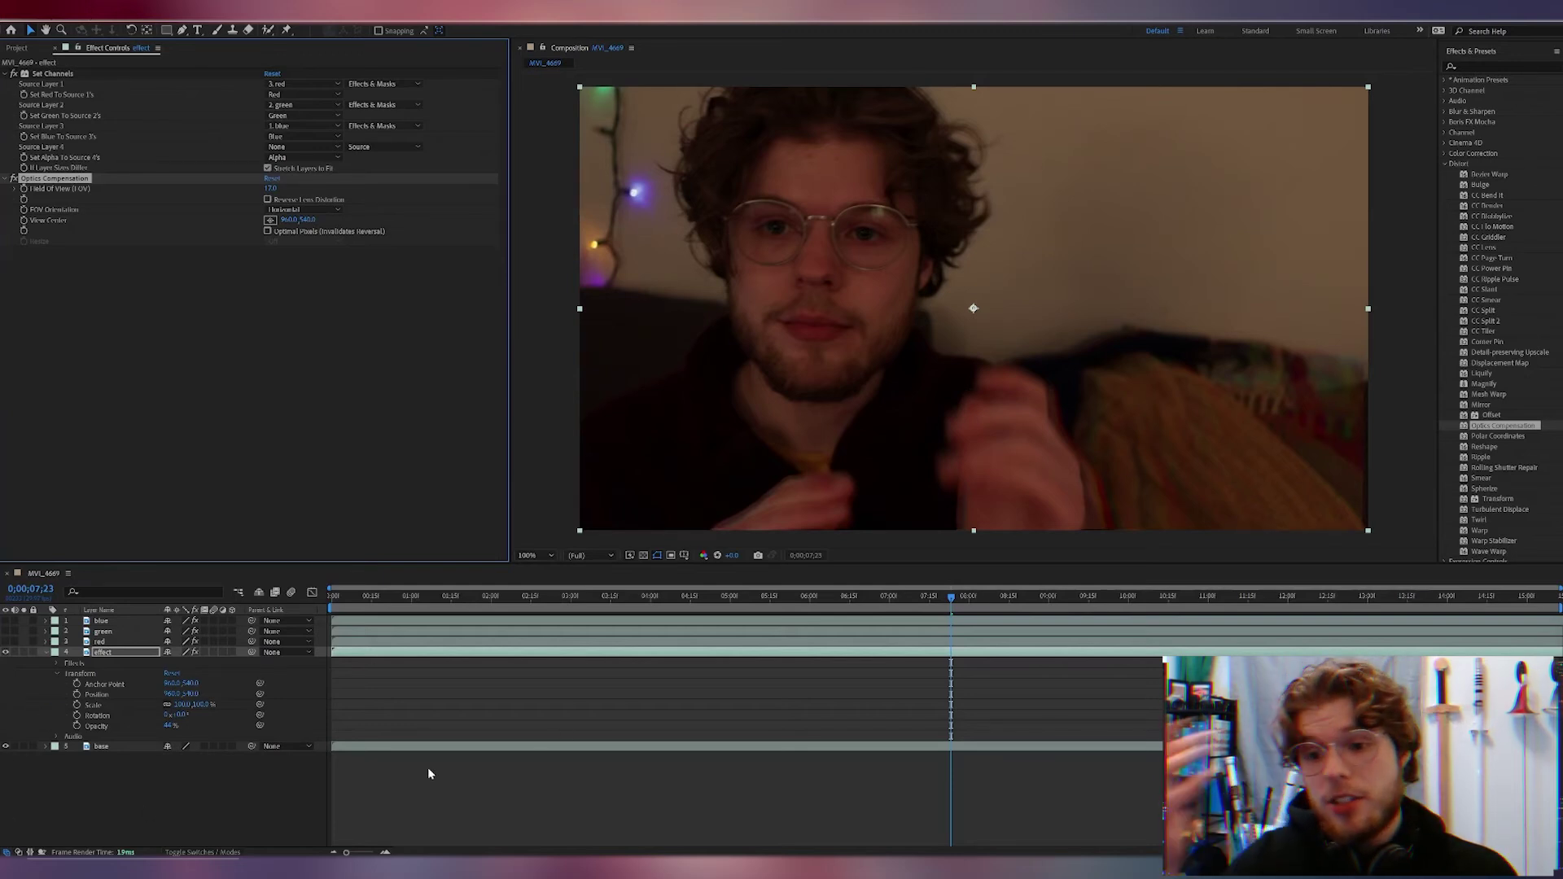
{"action": "left_click_drag", "start_coordinate": [171, 725], "coordinate": [706, 767]}
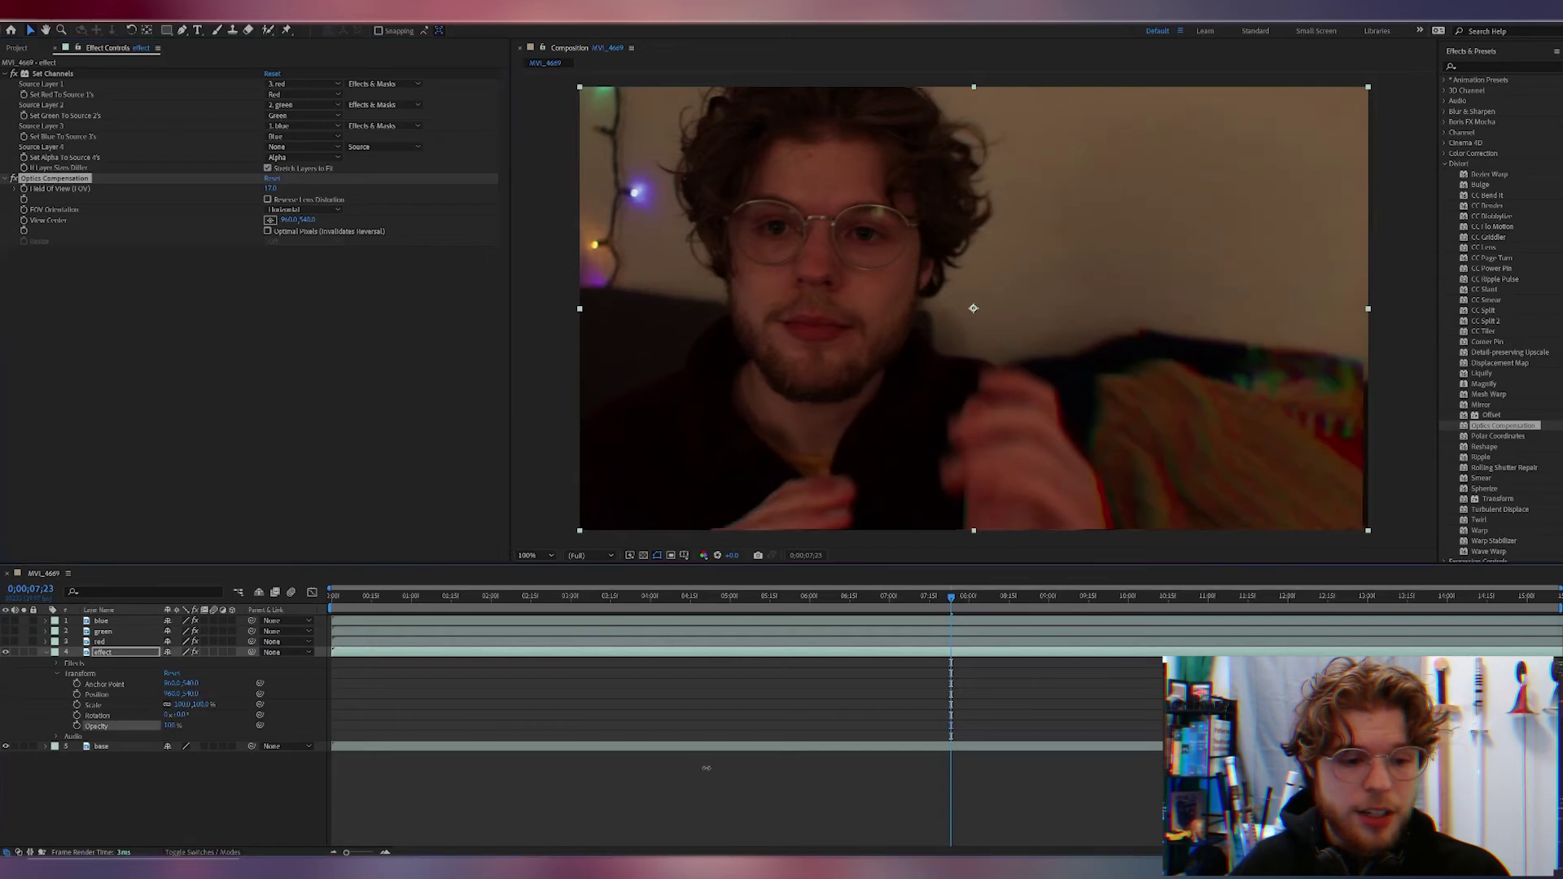
{"action": "left_click", "coordinate": [1149, 534]}
- Toggle the effect layer on and off to compare, then play back the preview
{"action": "left_click", "coordinate": [5, 652]}
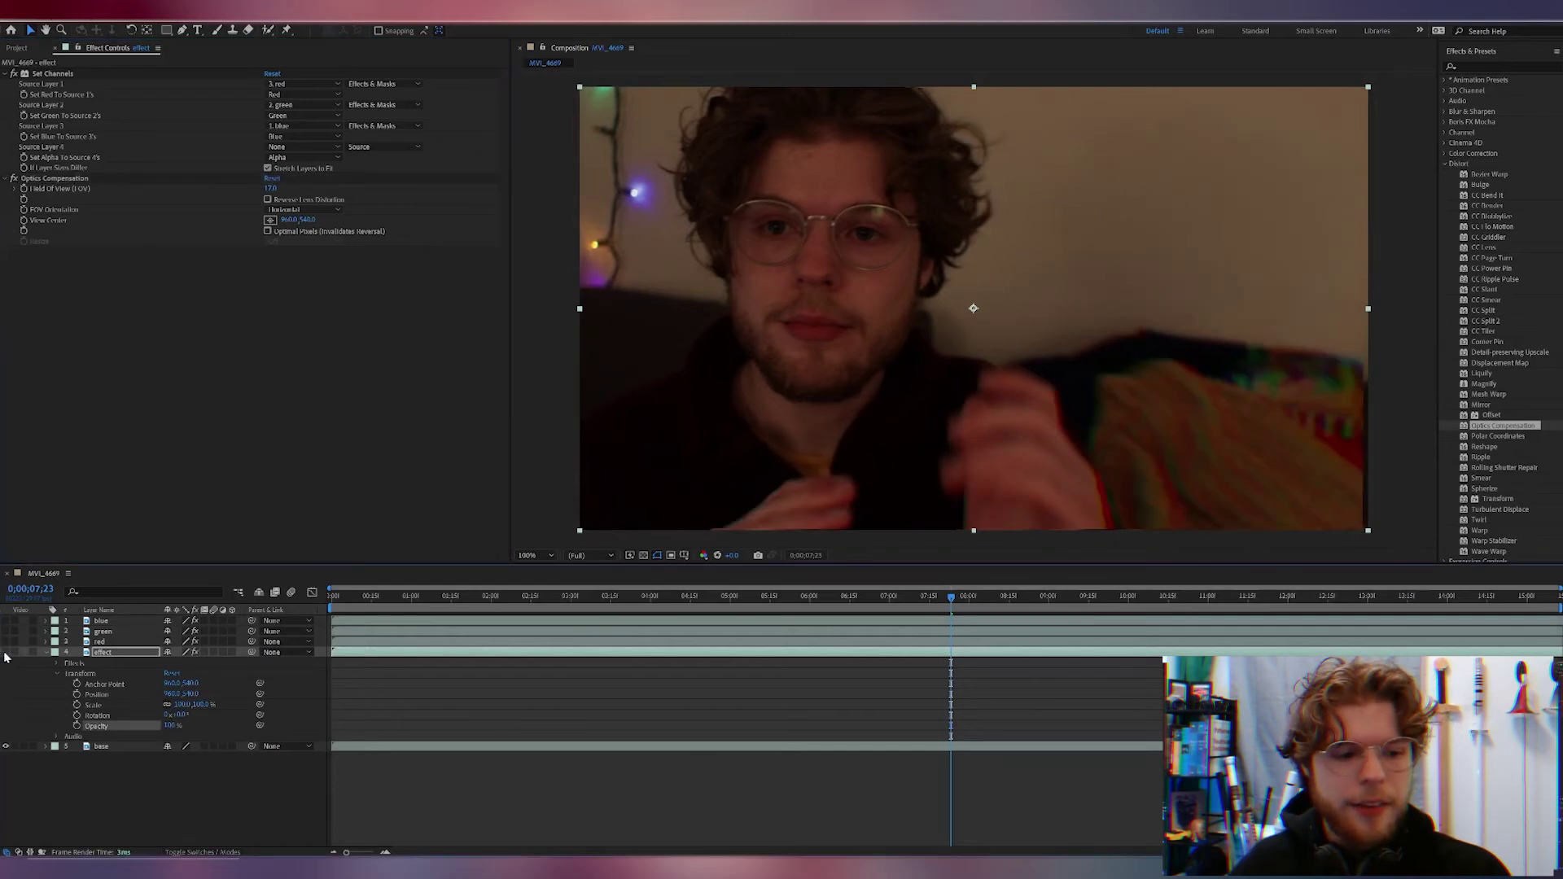
{"action": "left_click", "coordinate": [5, 654]}
{"action": "left_click", "coordinate": [5, 653]}
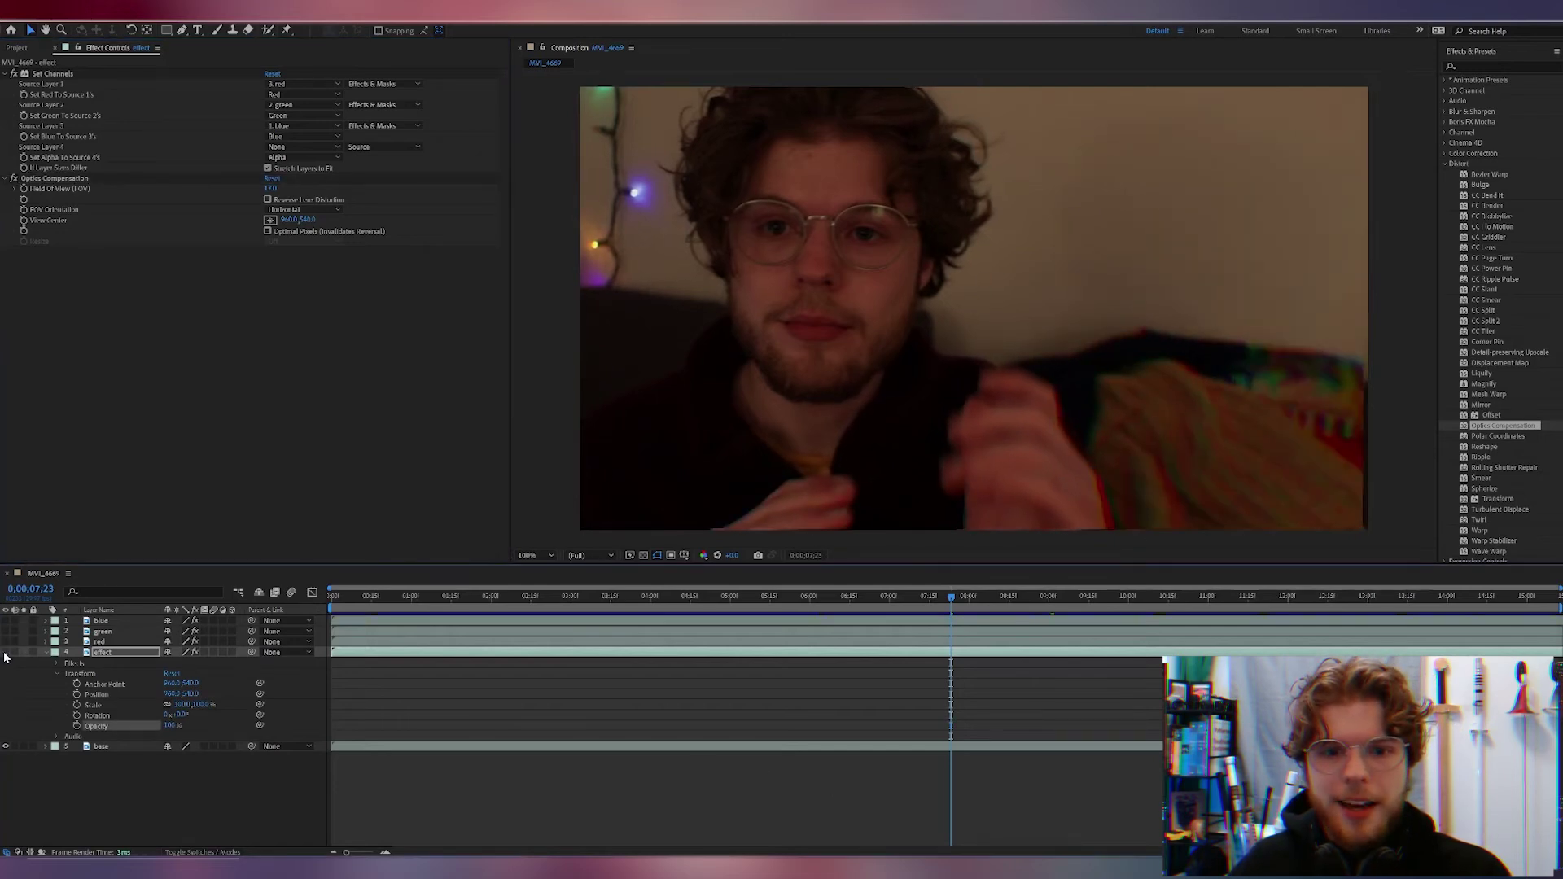
{"action": "left_click", "coordinate": [5, 653]}
{"action": "left_click", "coordinate": [6, 653]}
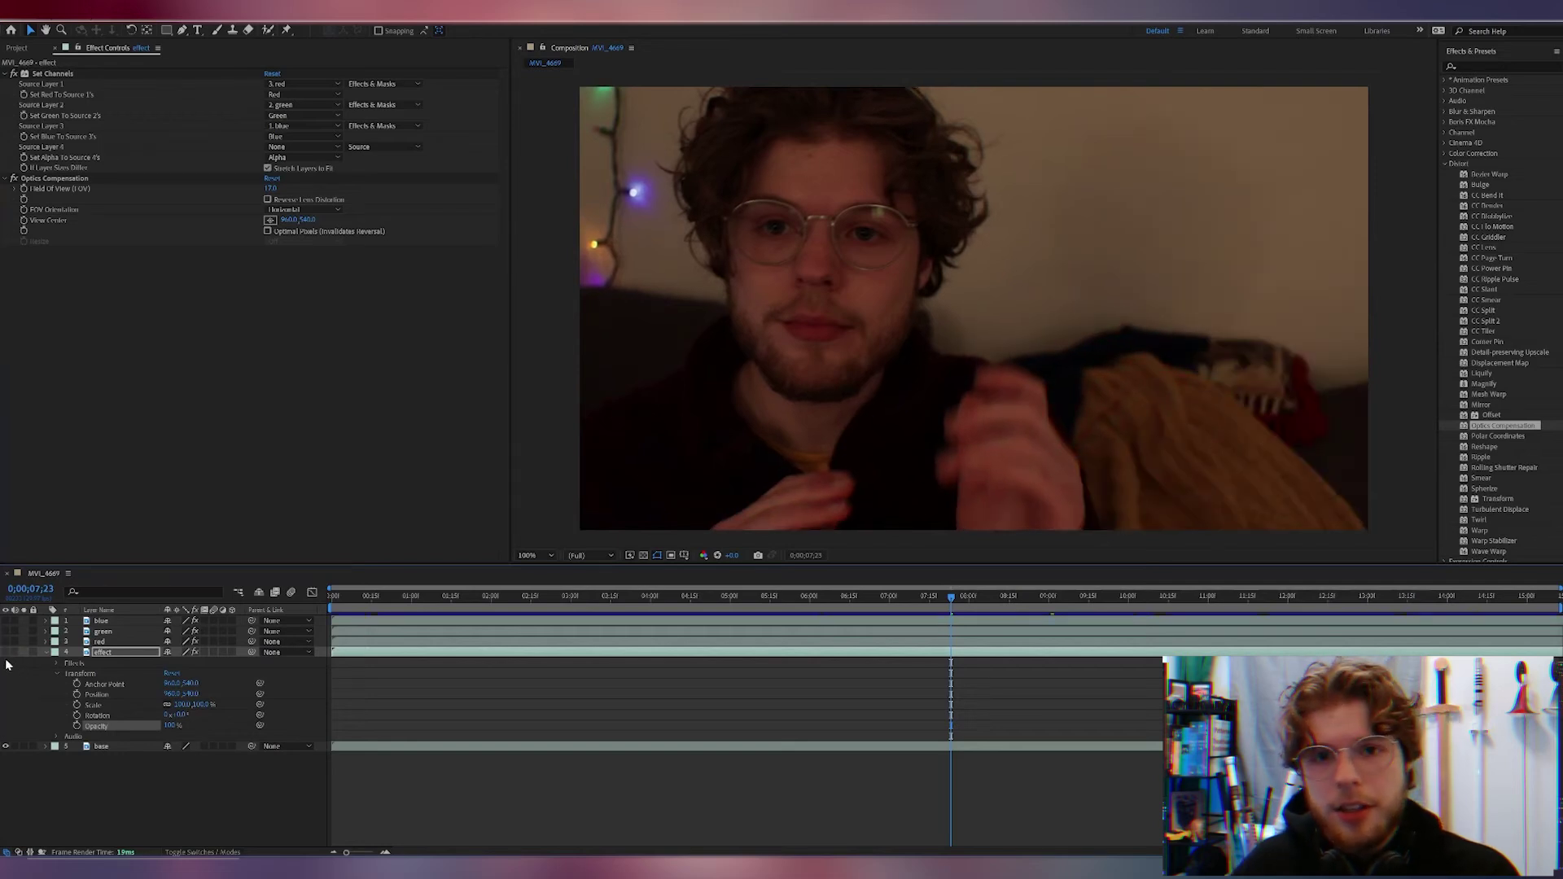
{"action": "left_click", "coordinate": [6, 654]}
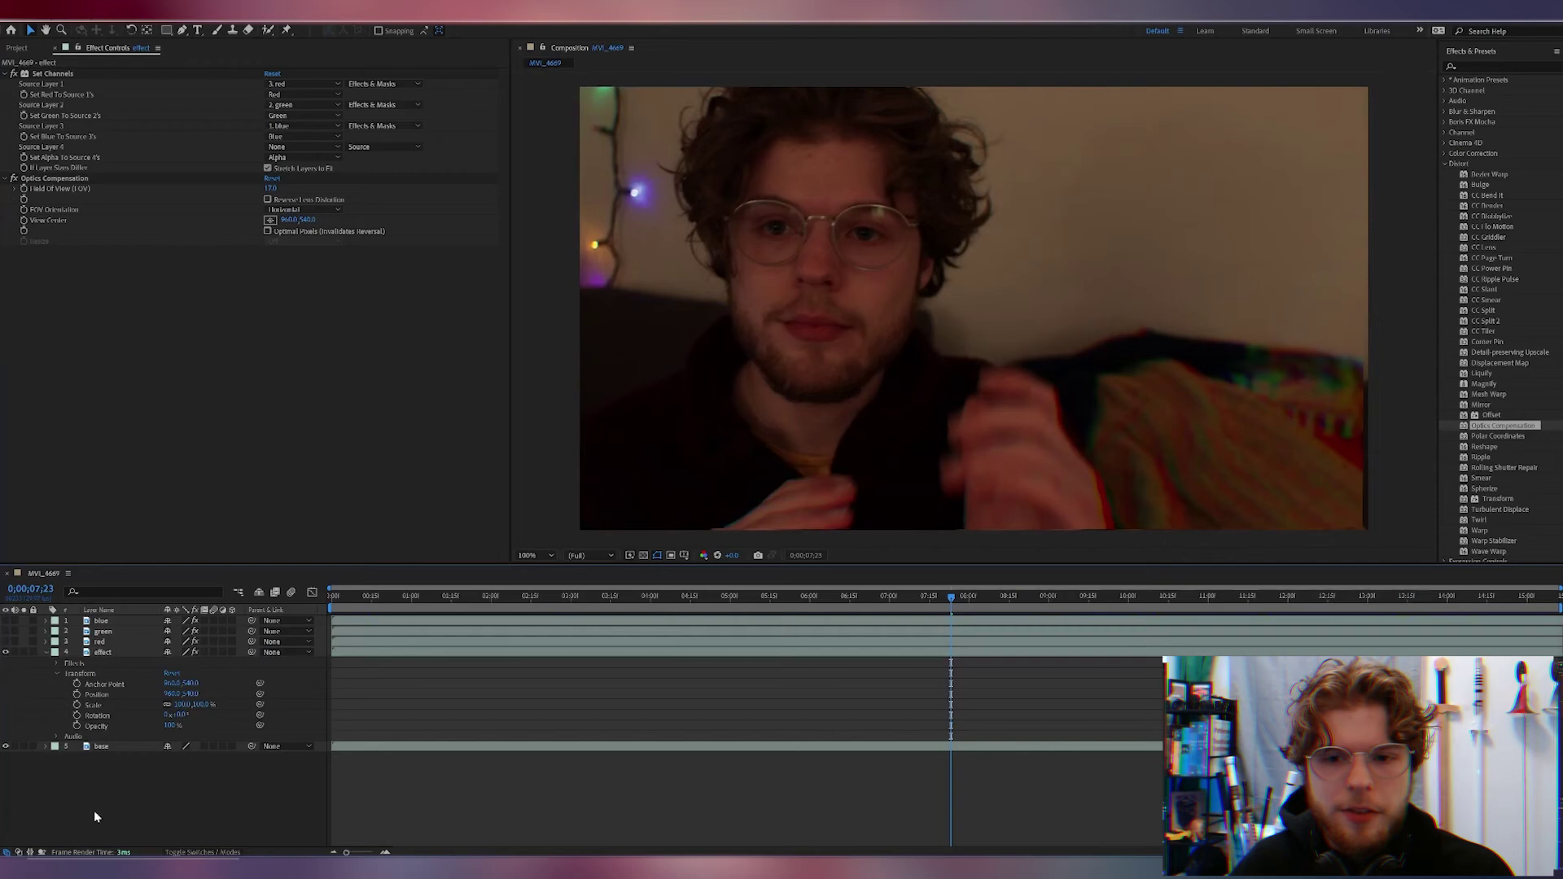
{"action": "key", "text": "space"}
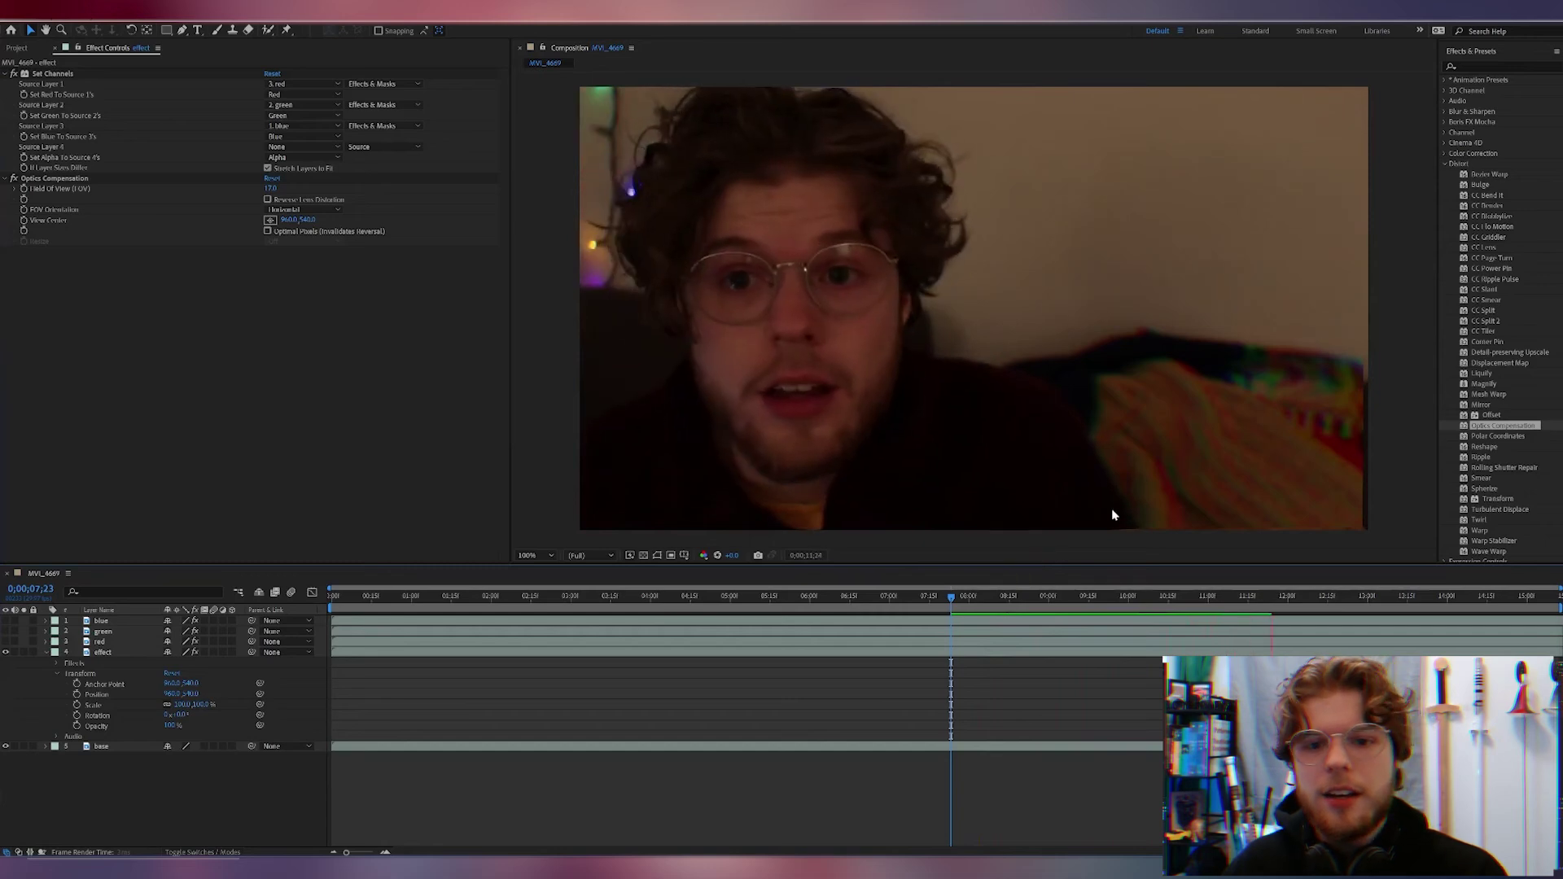
{"action": "key", "text": "space"}
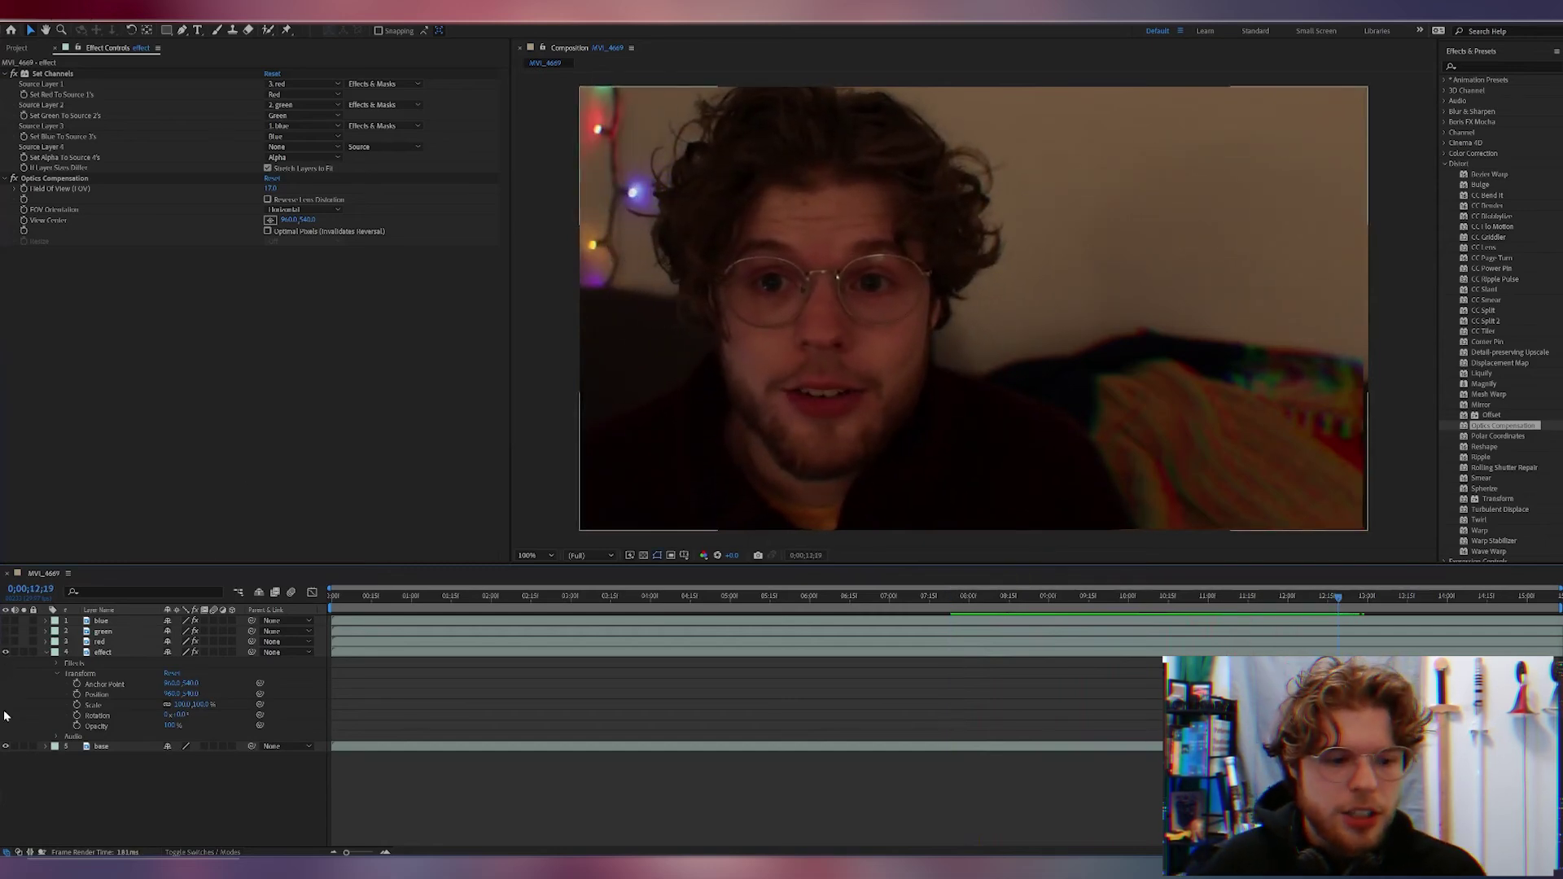
- Deselect all layers and make the 'base' footage layer visible again
{"action": "left_click", "coordinate": [5, 745]}
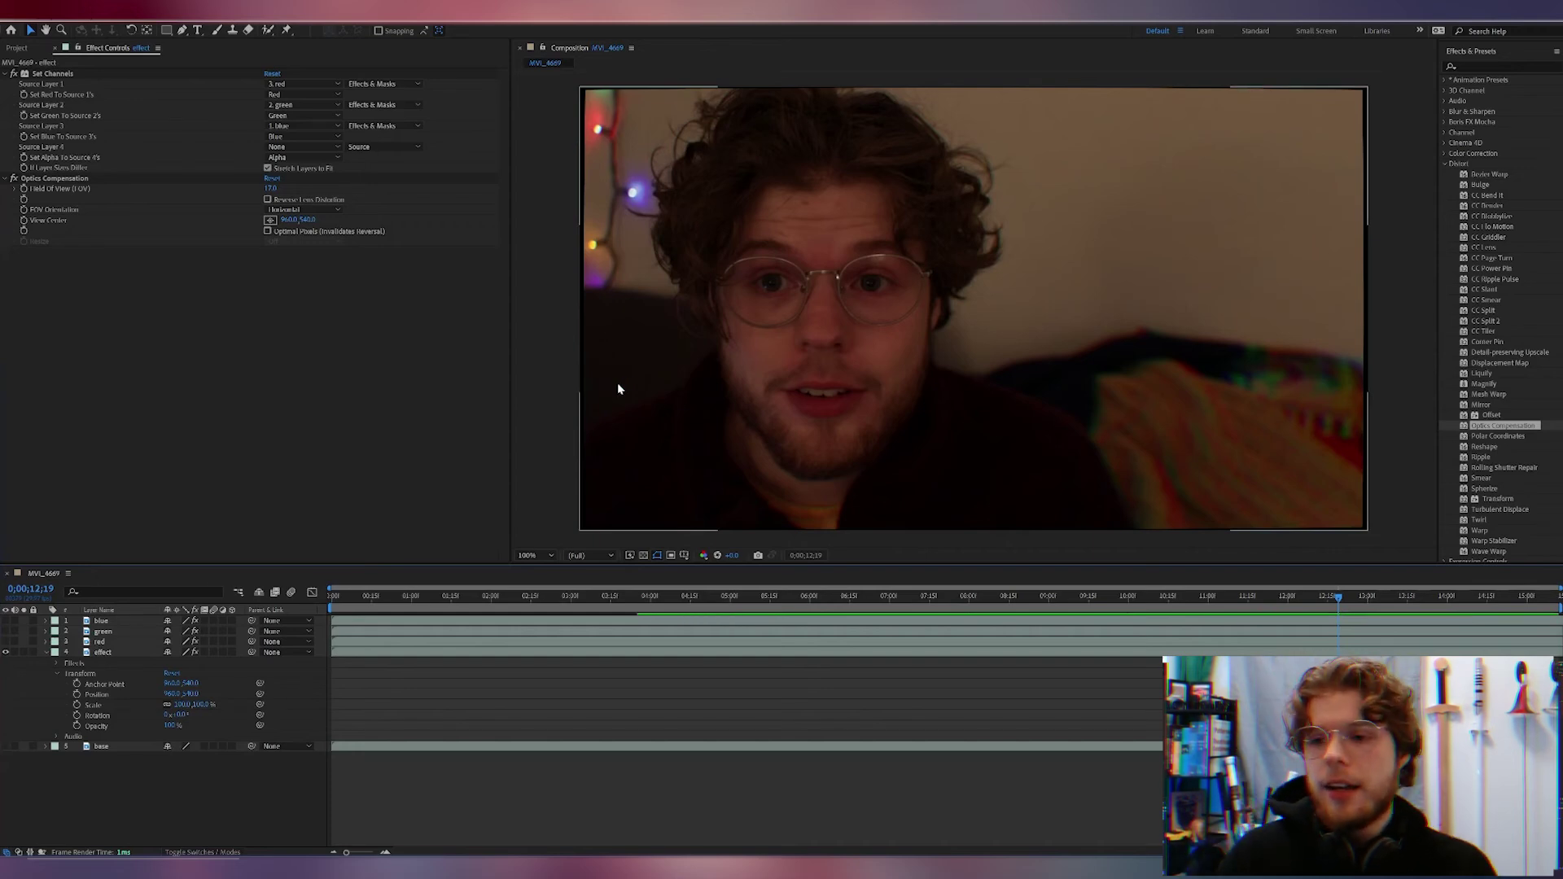
{"action": "left_click", "coordinate": [1, 794]}
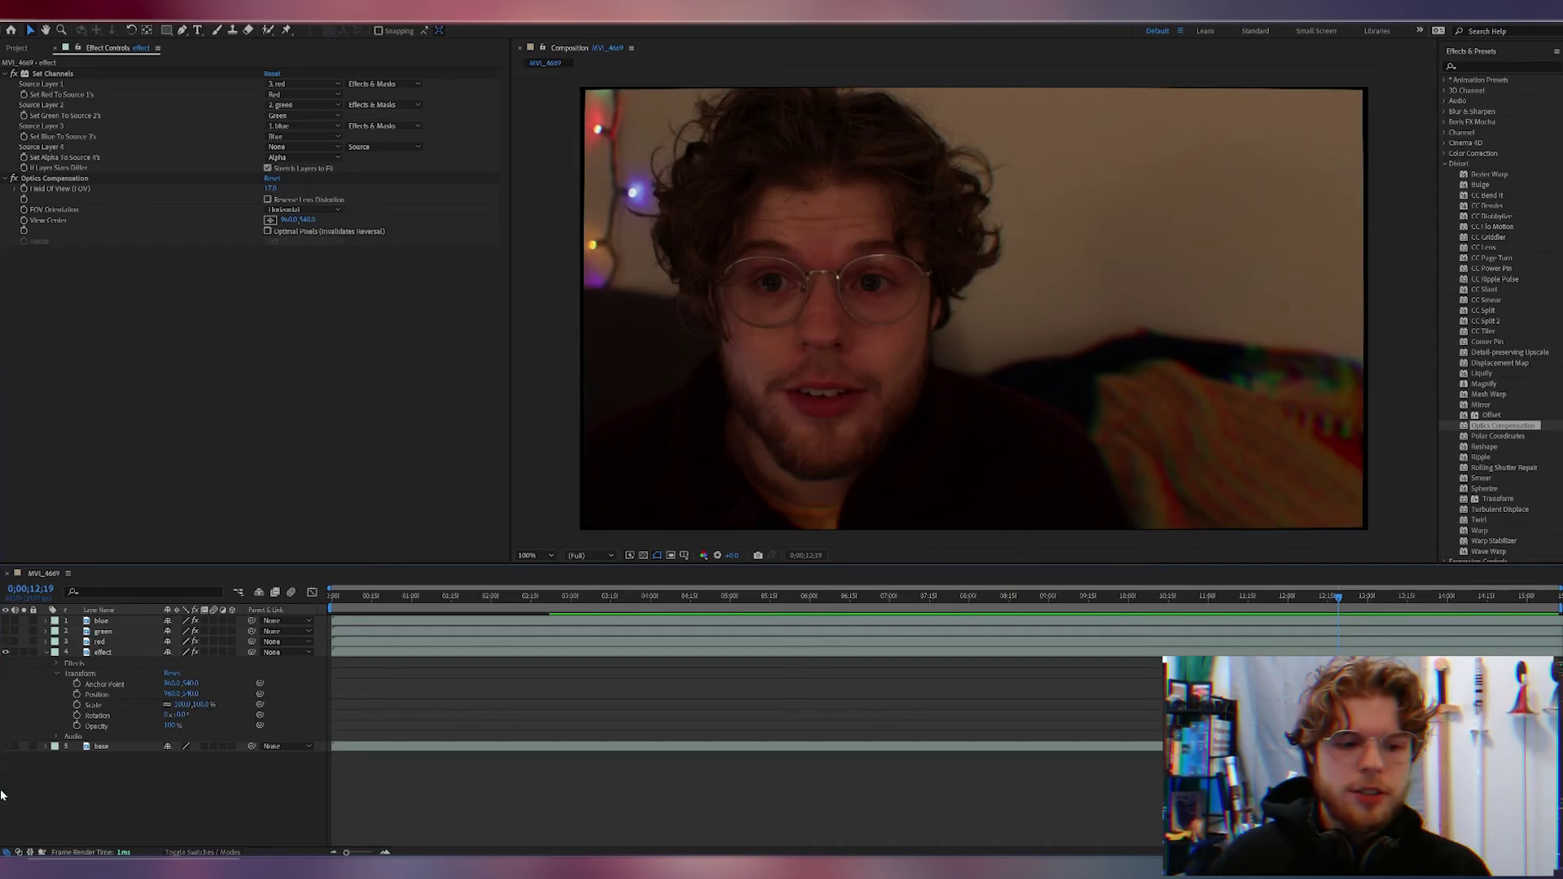
{"action": "left_click", "coordinate": [6, 746]}
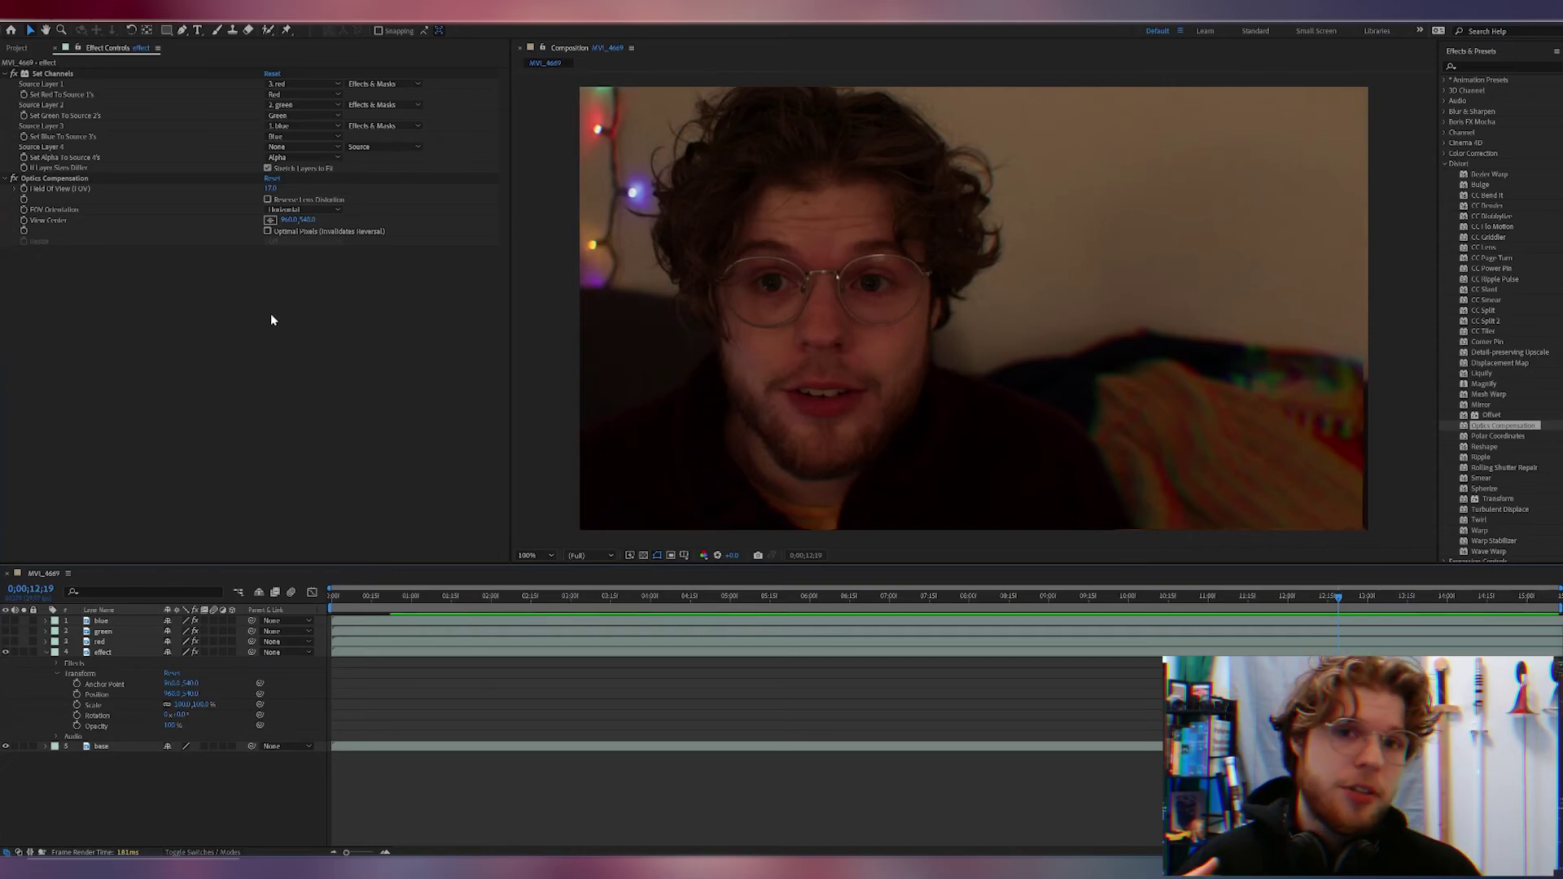
- Review the red and green lens settings, then disable Optics Compensation on the effect layer
{"action": "left_click", "coordinate": [99, 641]}
{"action": "left_click", "coordinate": [98, 631]}
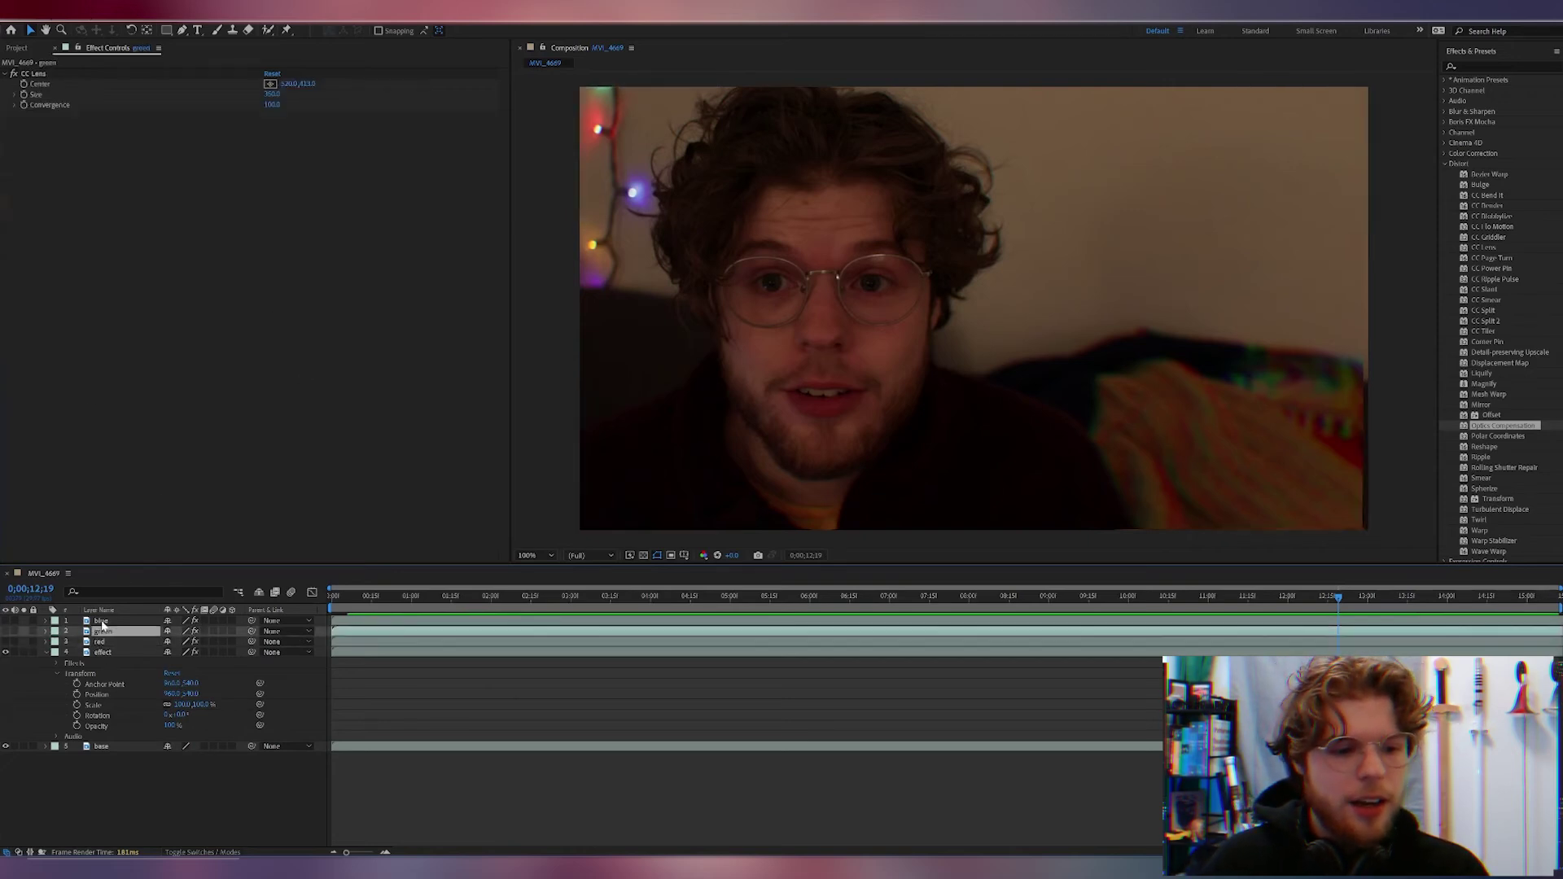
{"action": "left_click", "coordinate": [108, 644]}
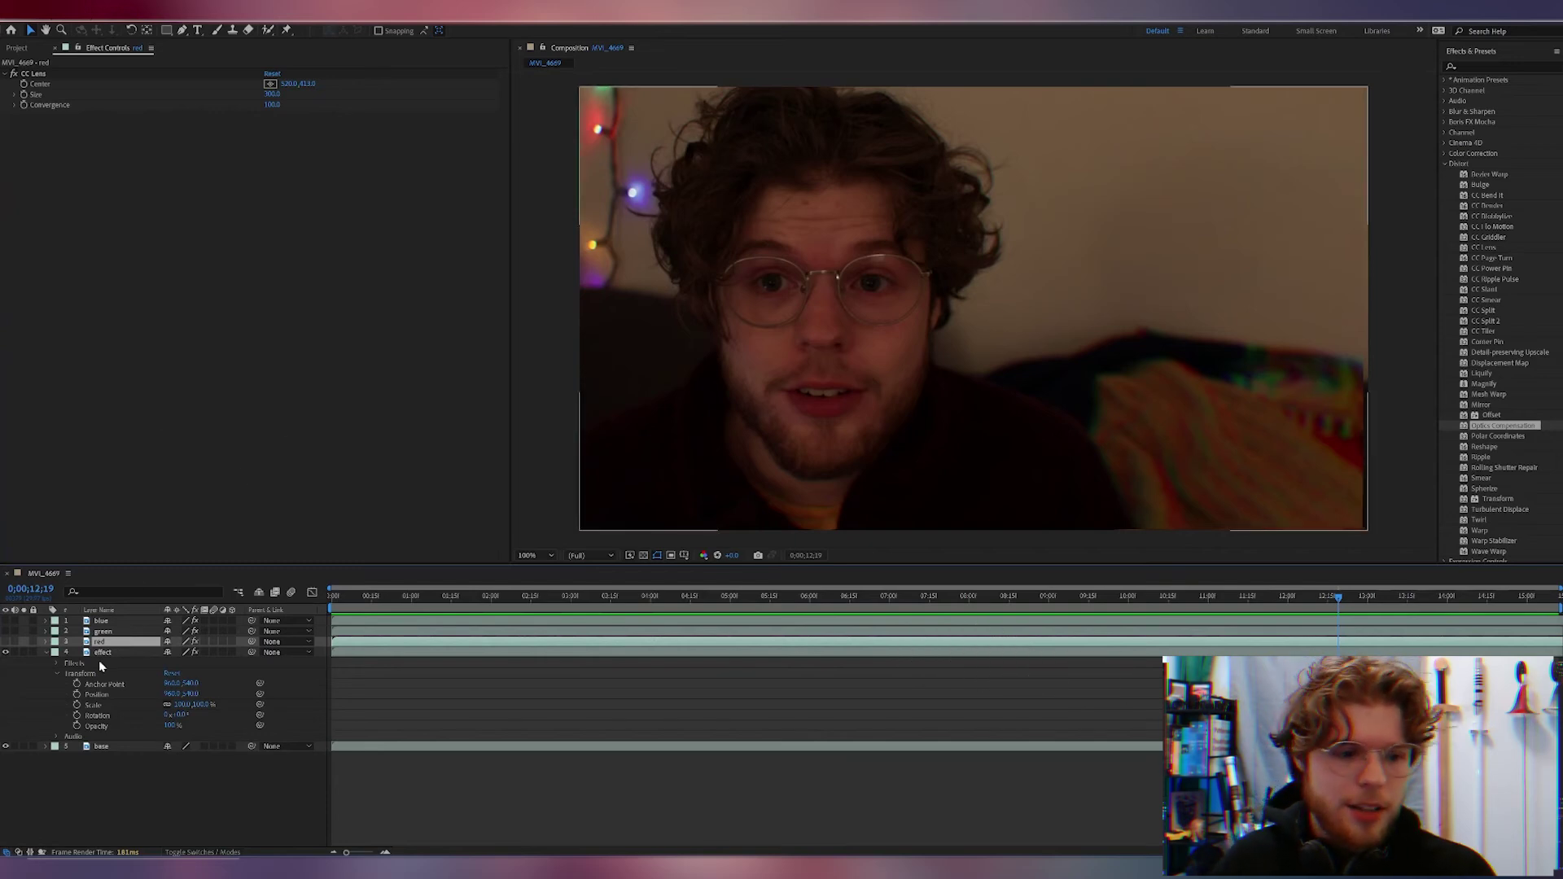
{"action": "left_click", "coordinate": [104, 651]}
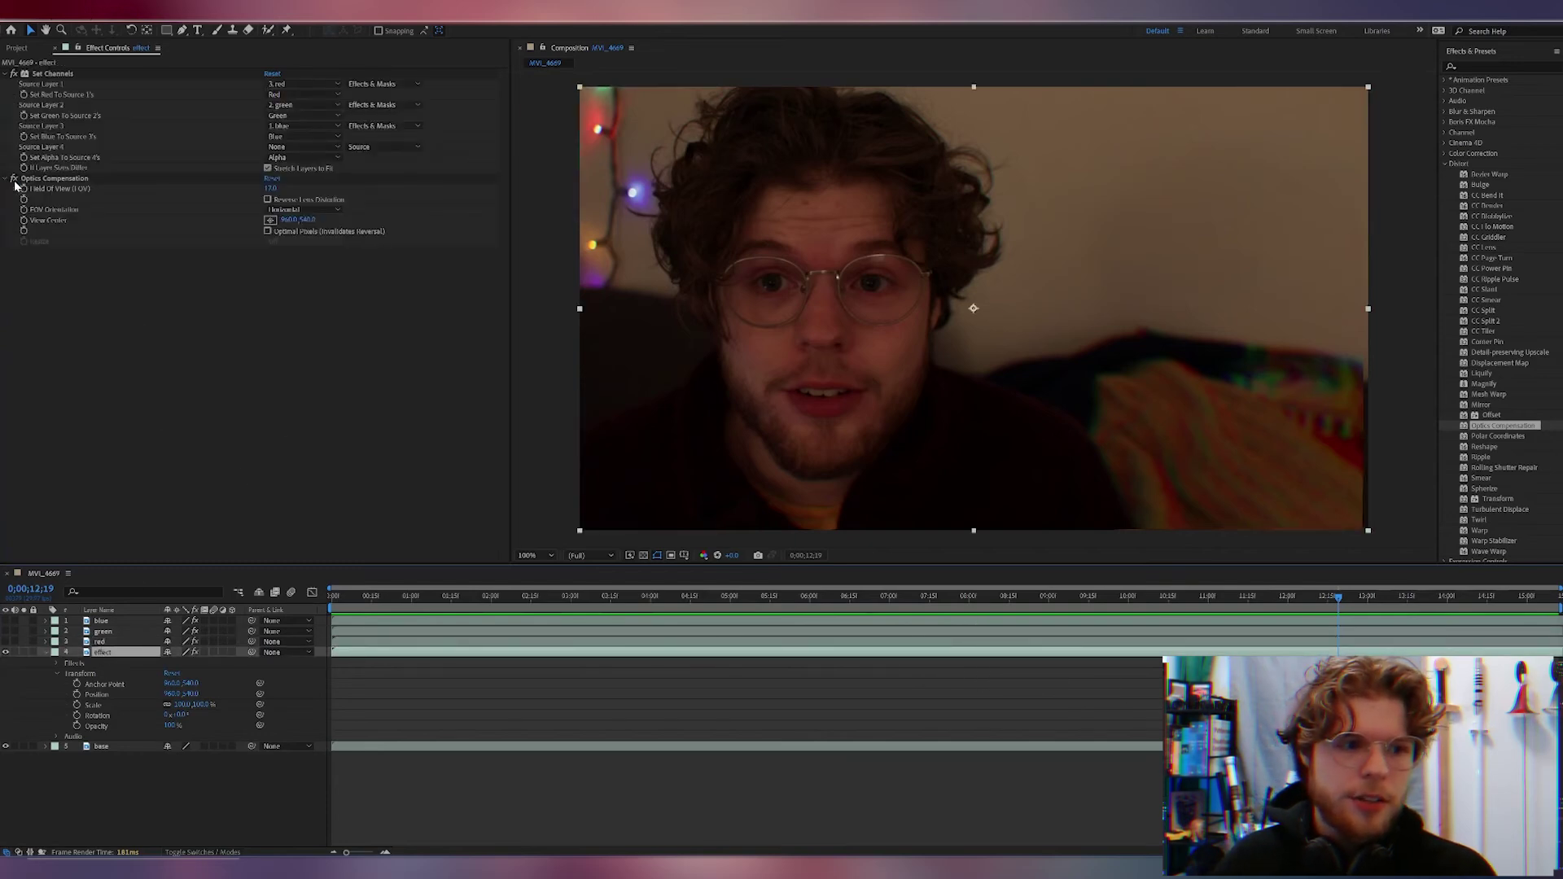
{"action": "left_click", "coordinate": [14, 178]}
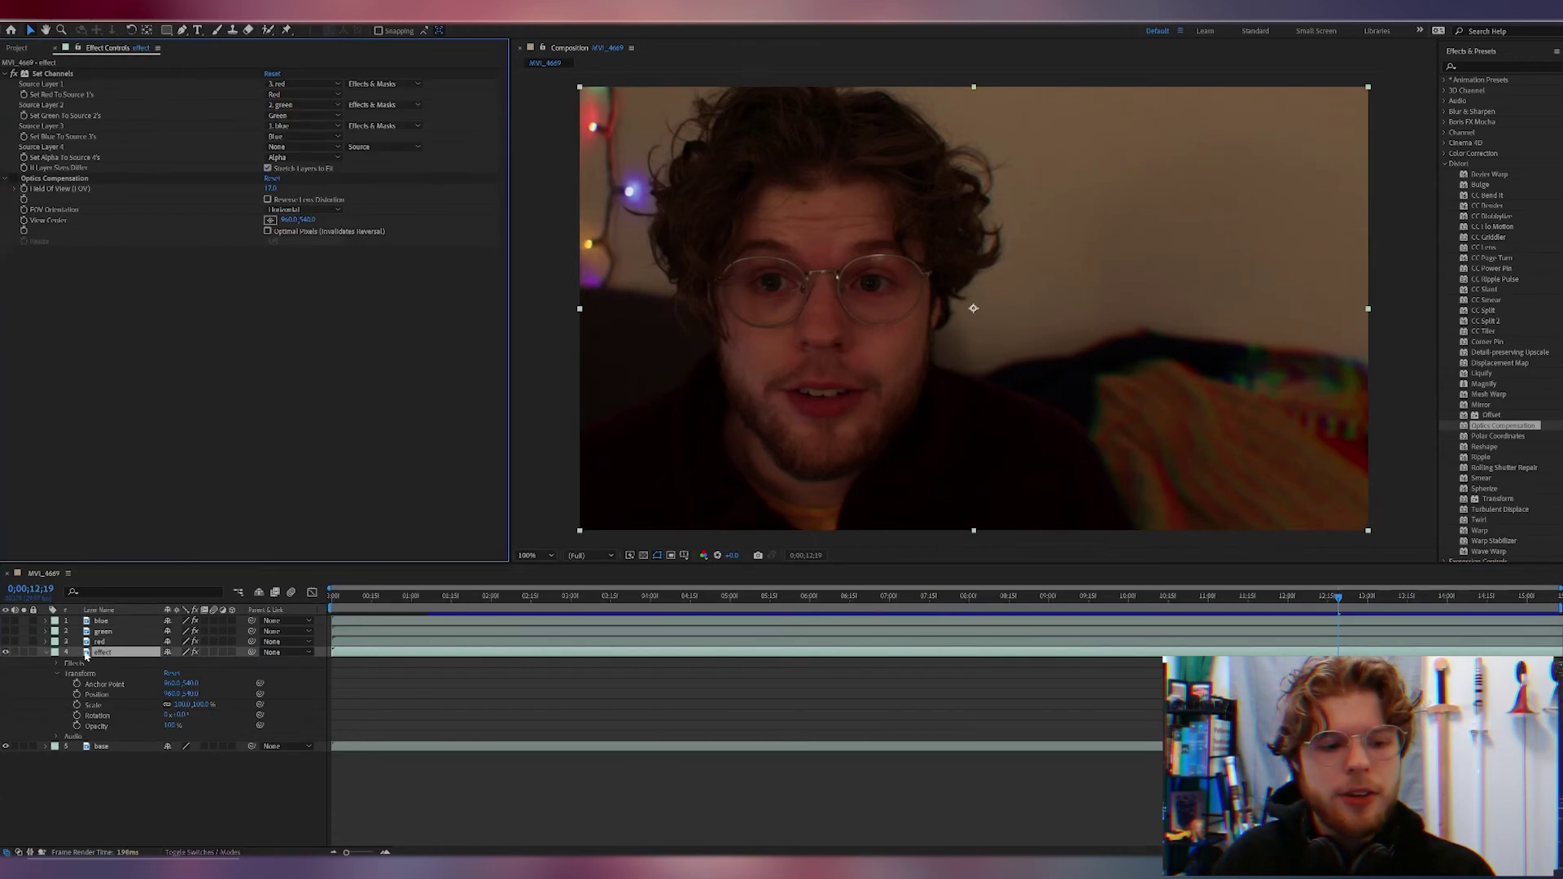
- Disable the red layer's CC Lens and apply the Offset effect to it
{"action": "left_click", "coordinate": [65, 642]}
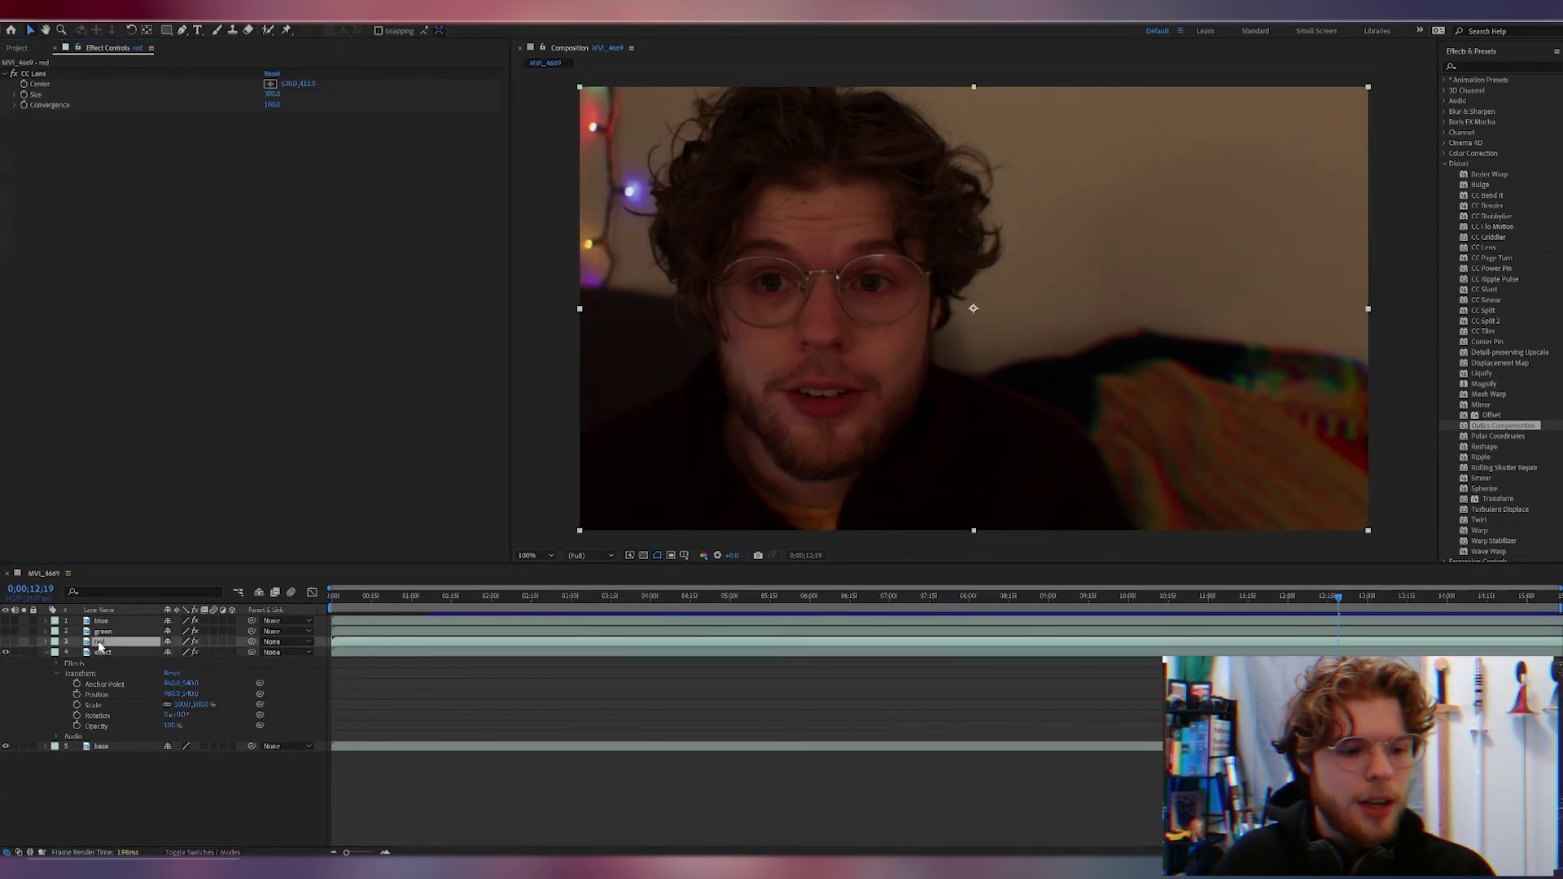
{"action": "left_click", "coordinate": [13, 74]}
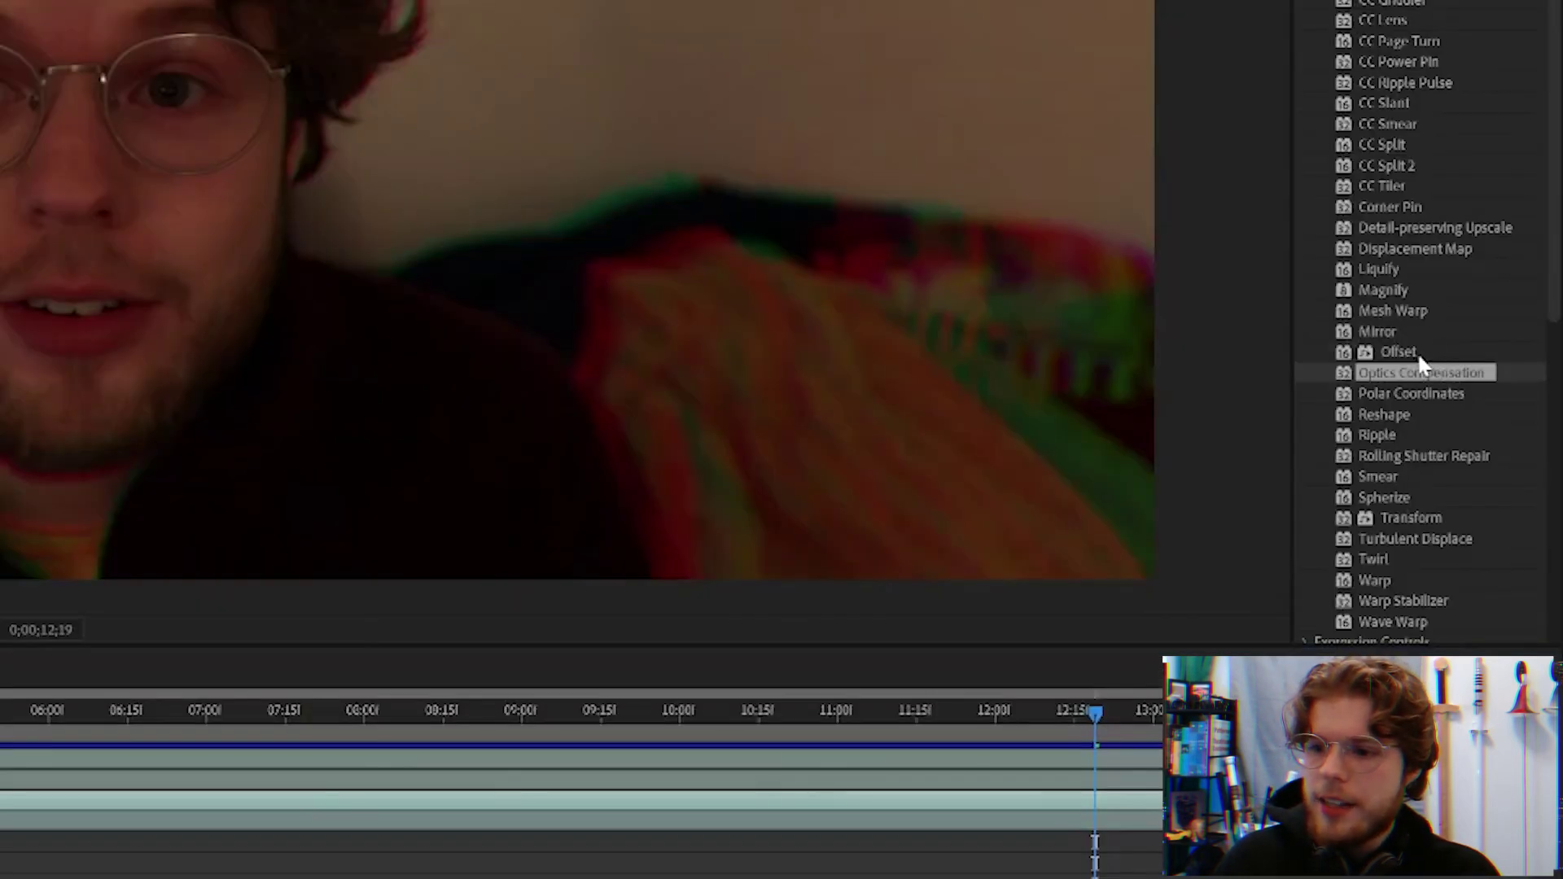
{"action": "mouse_move", "coordinate": [1496, 416]}
{"action": "left_mouse_down"}
{"action": "mouse_move", "coordinate": [940, 362]}
{"action": "mouse_move", "coordinate": [391, 337]}
{"action": "left_mouse_up"}
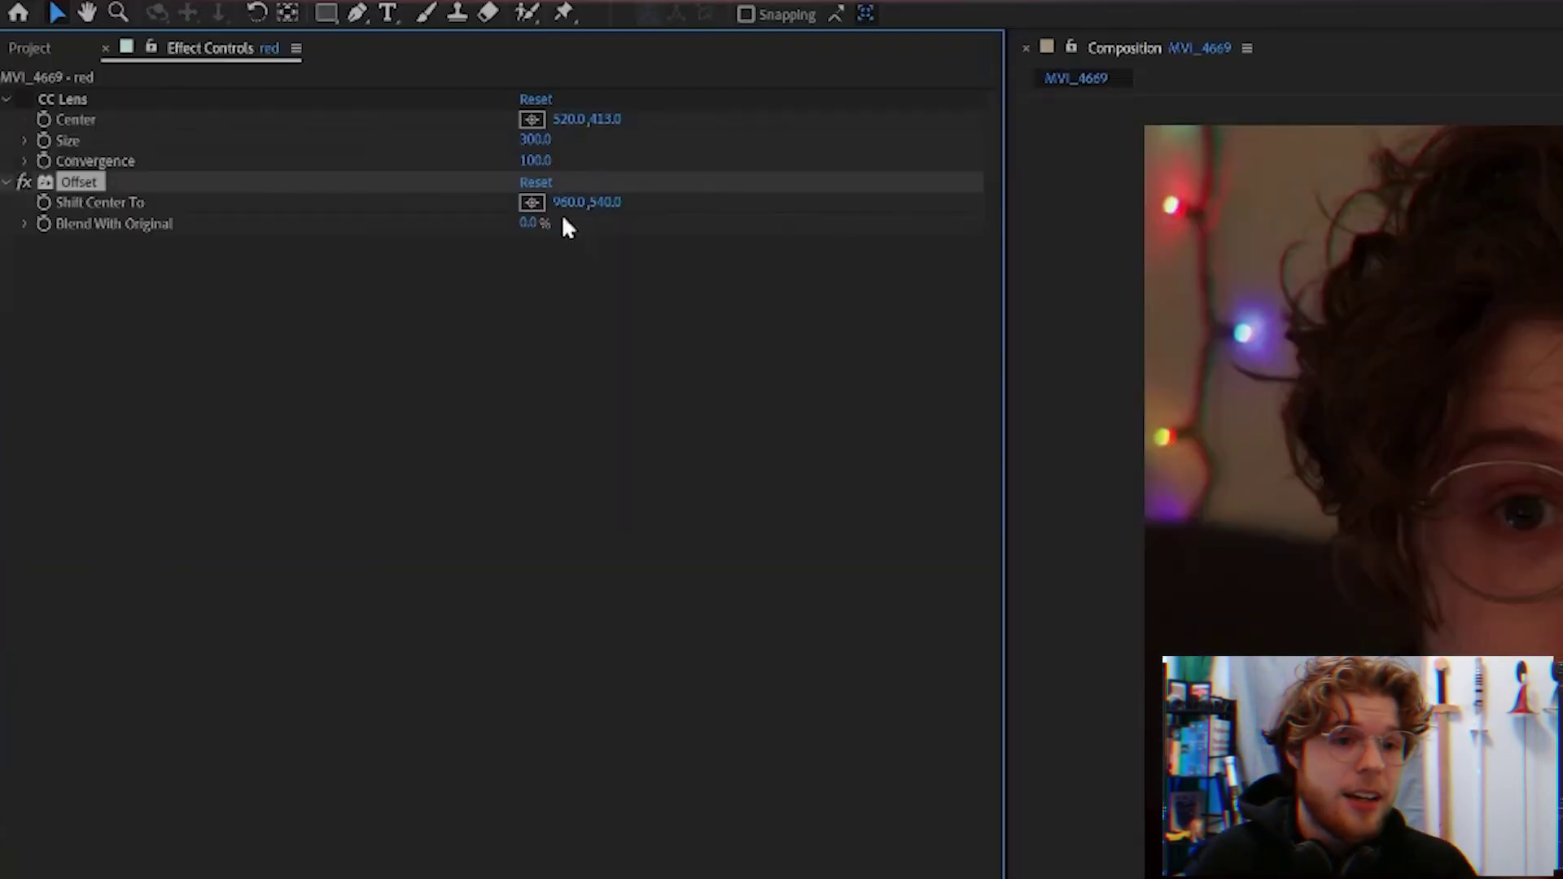
- Set the red layer's Offset Shift Center To X to 965
{"action": "left_click", "coordinate": [289, 125]}
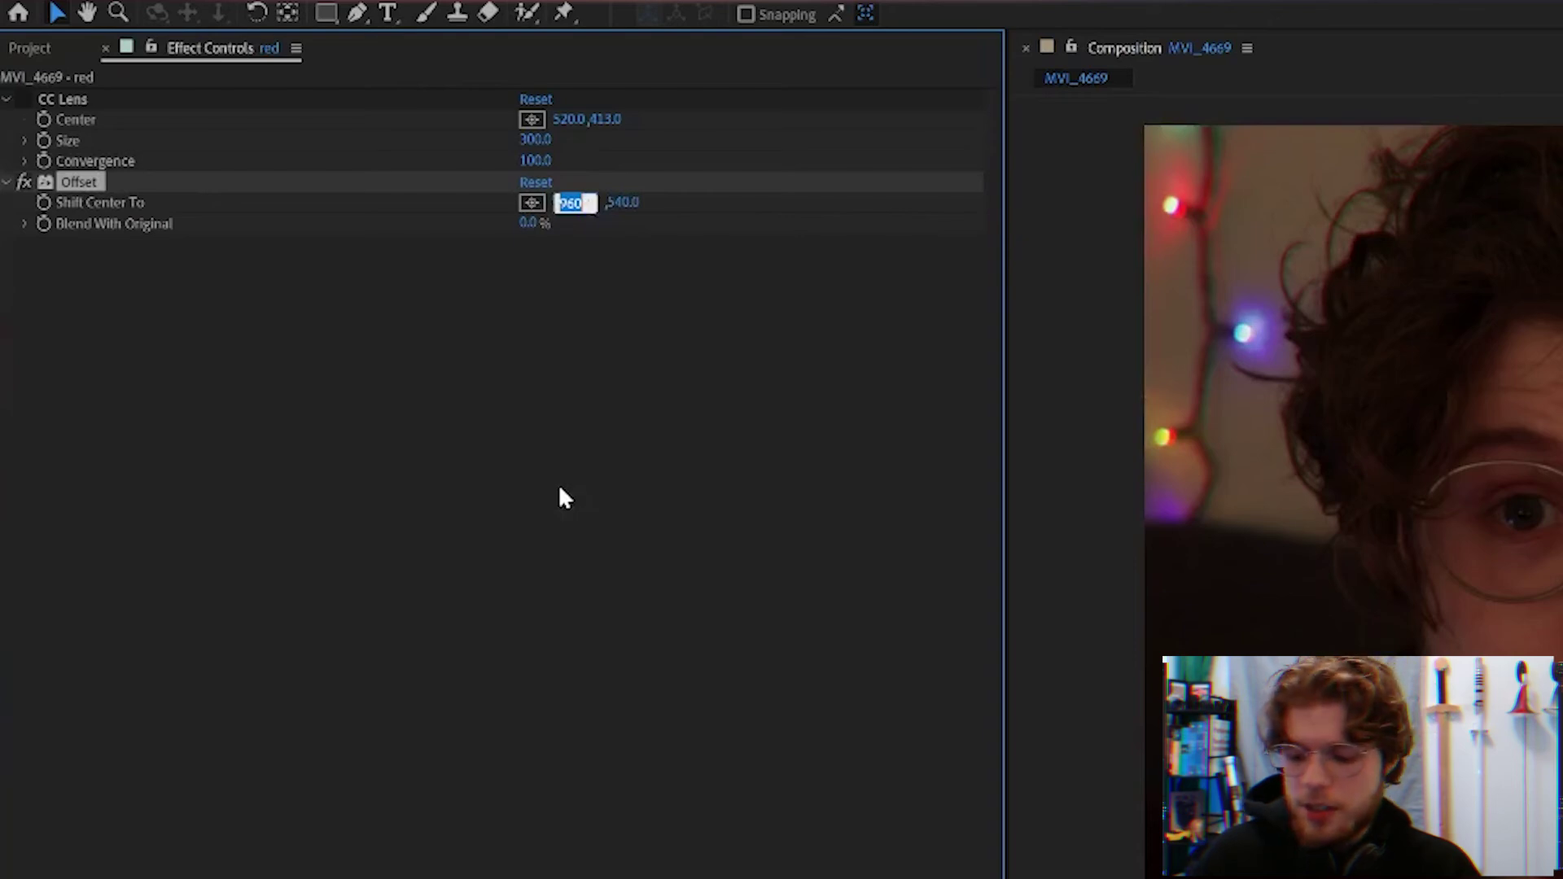
{"action": "type", "text": "9"}
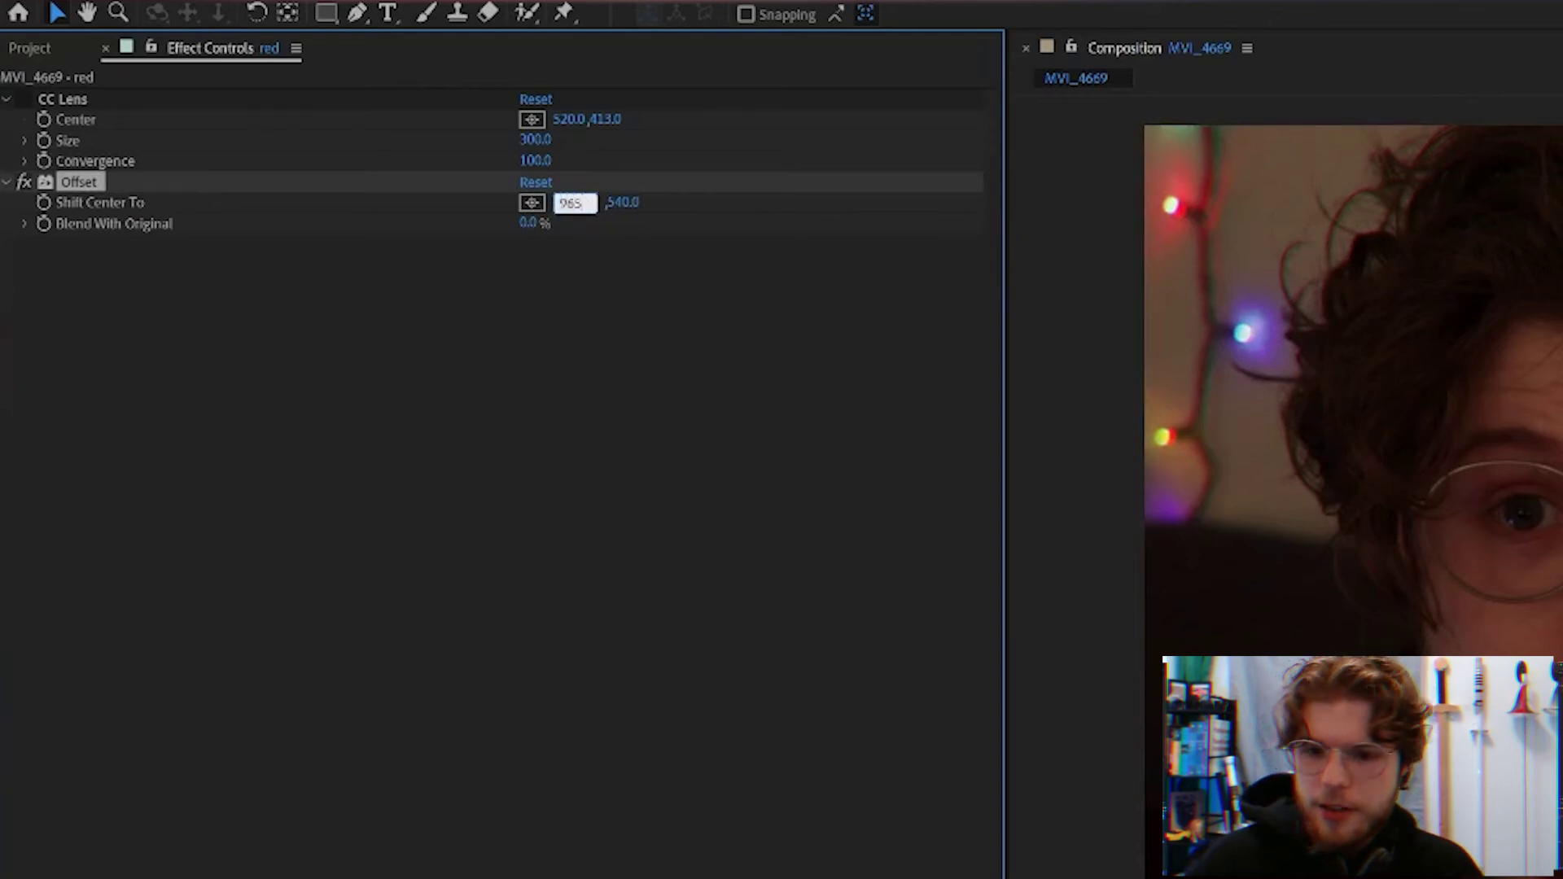
{"action": "key", "text": "Return"}
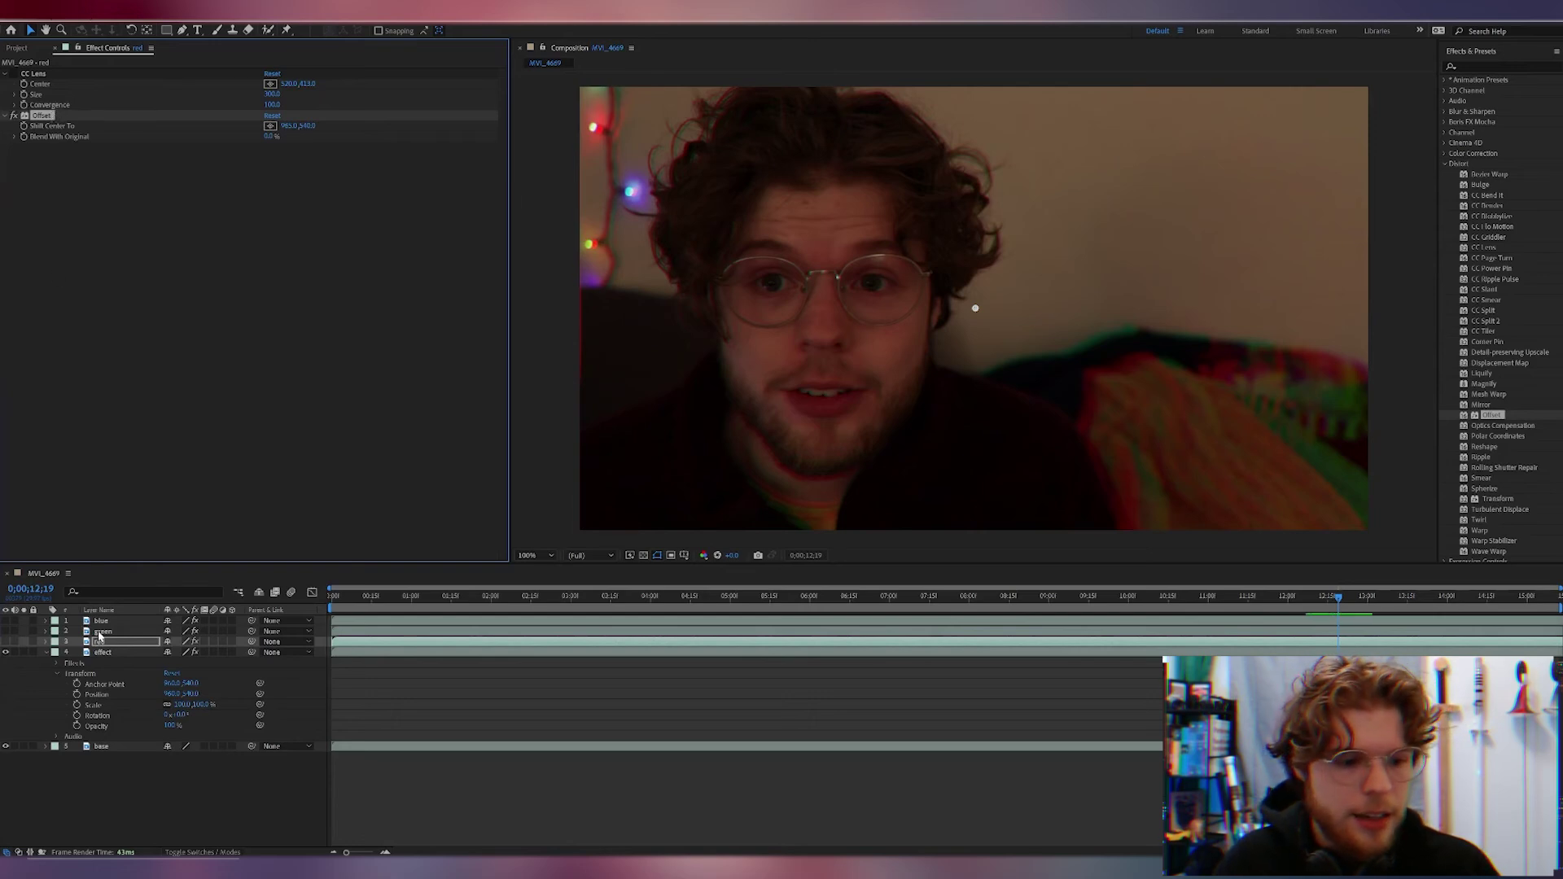
{"action": "left_click", "coordinate": [102, 632]}
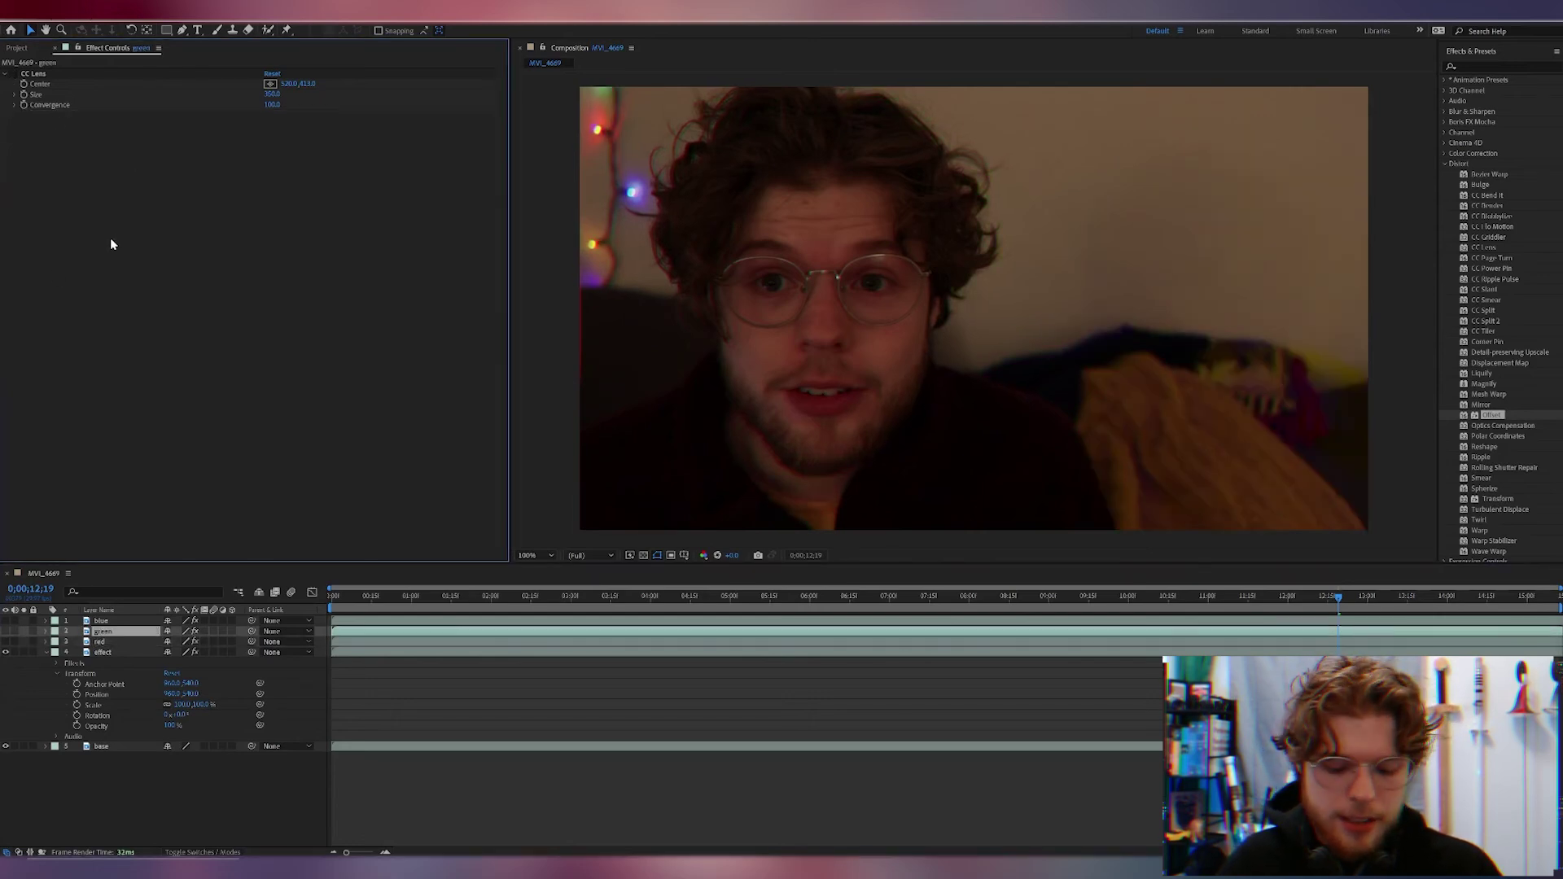
- Paste Offset onto the green layer with Shift Center To X at 970
{"action": "key", "text": "ctrl+v"}
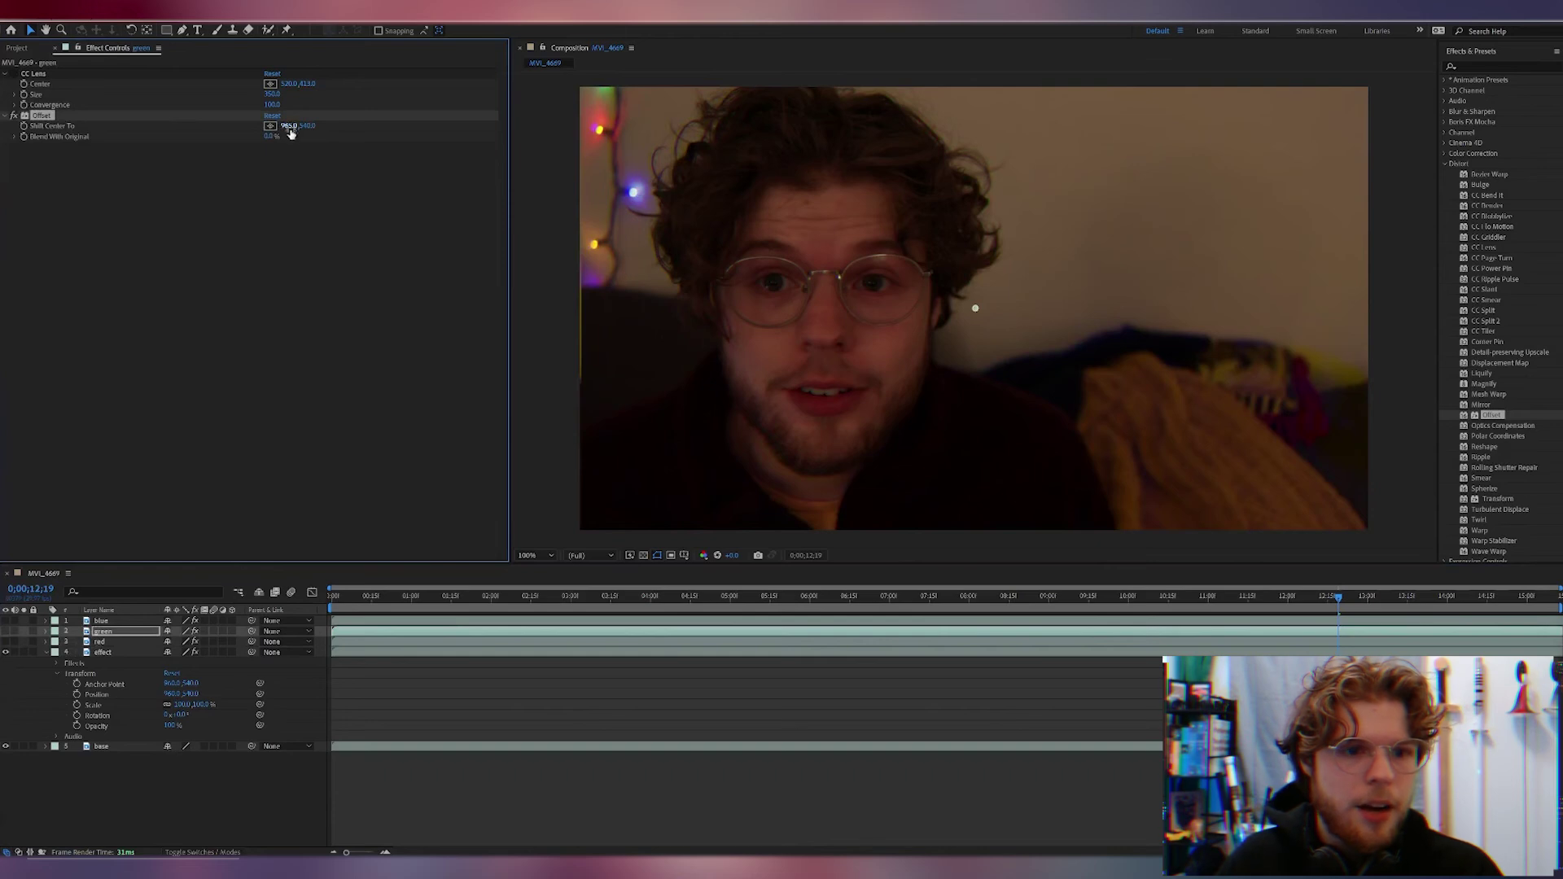
{"action": "left_click", "coordinate": [287, 125]}
{"action": "type", "text": "970"}
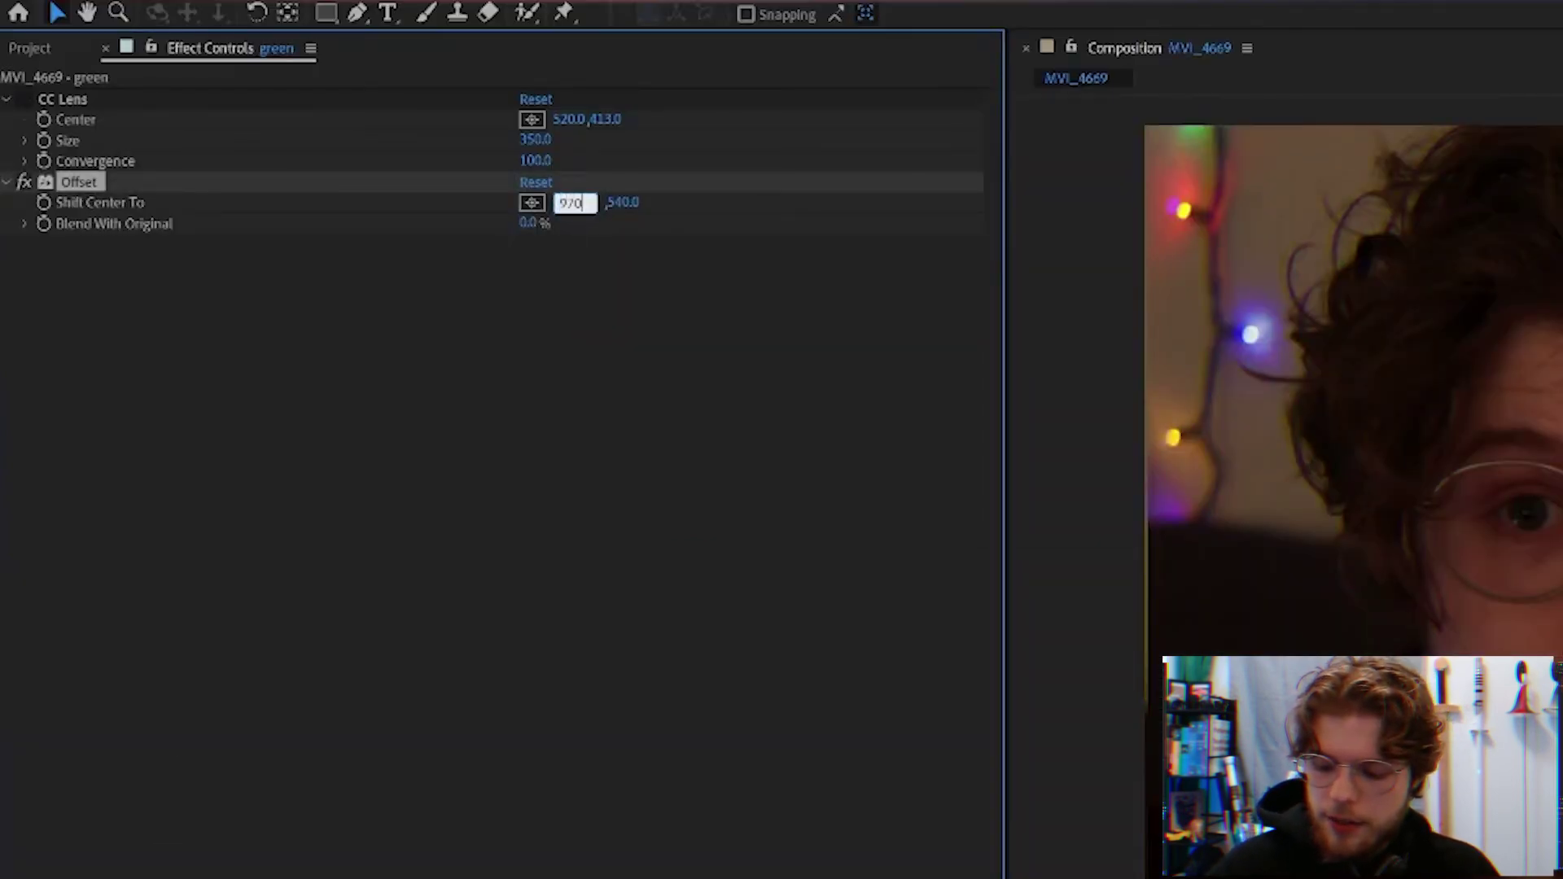
{"action": "key", "text": "Return"}
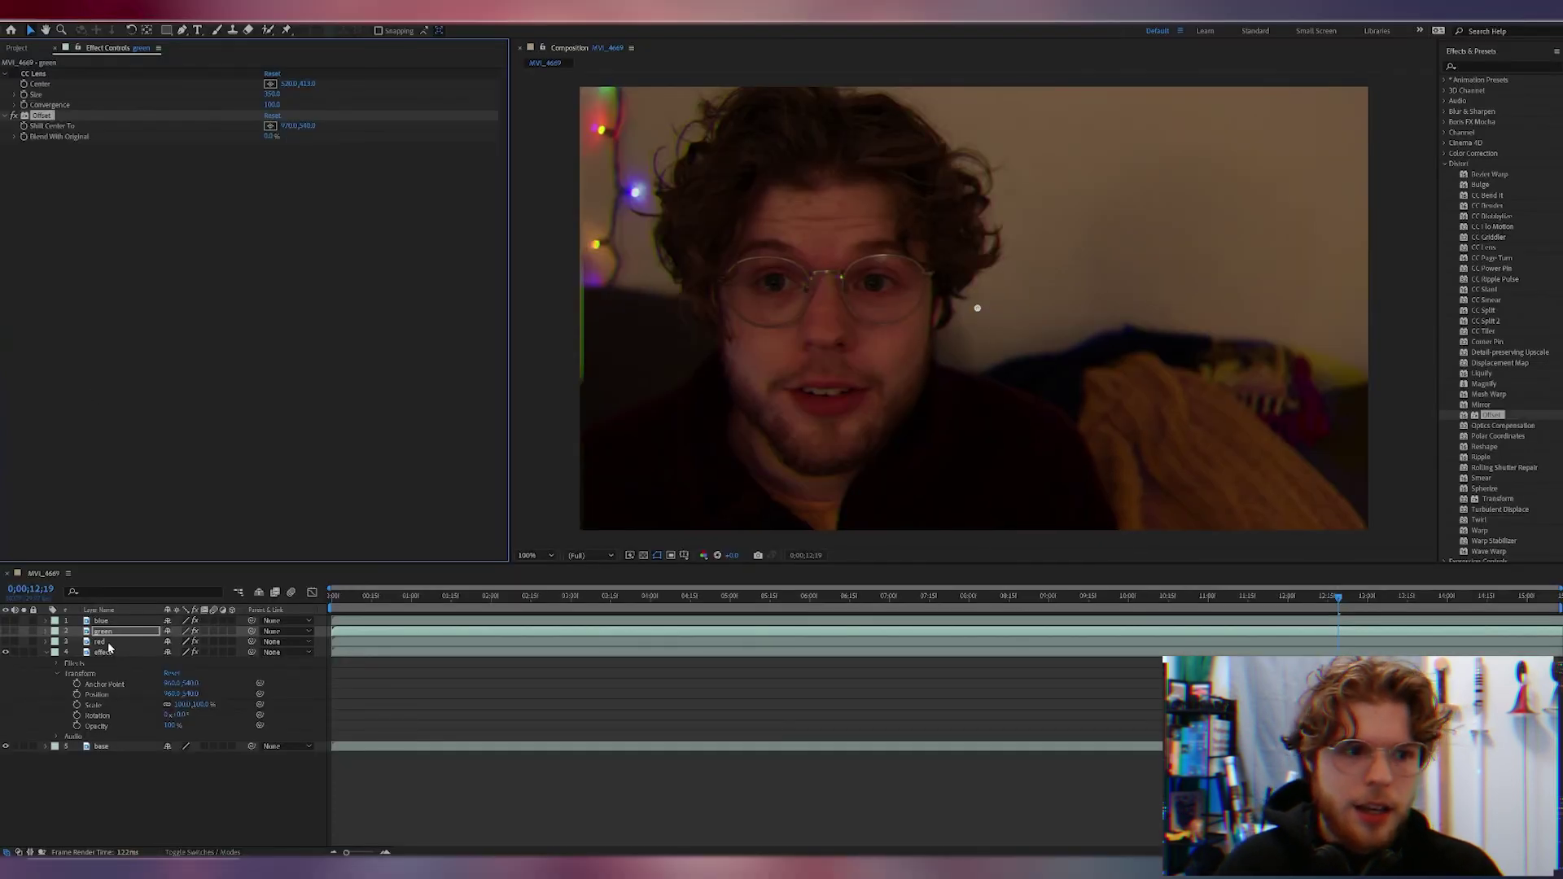
- Paste Offset onto the blue layer with Shift Center To X at 975
{"action": "left_click", "coordinate": [110, 621]}
{"action": "left_click", "coordinate": [30, 74]}
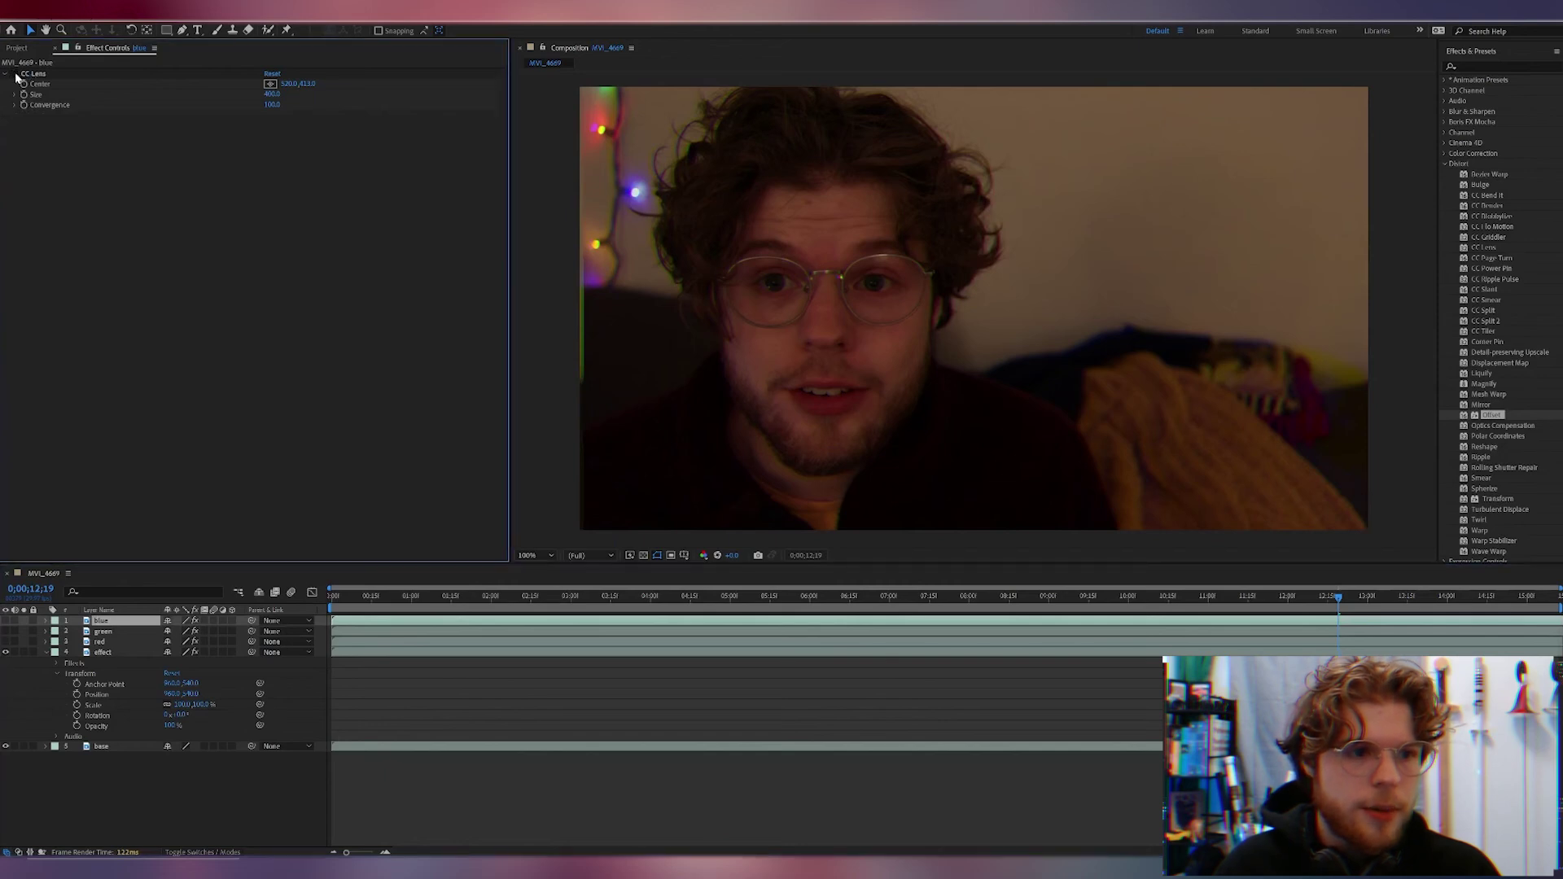
{"action": "key", "text": "ctrl+v"}
{"action": "left_click", "coordinate": [290, 126]}
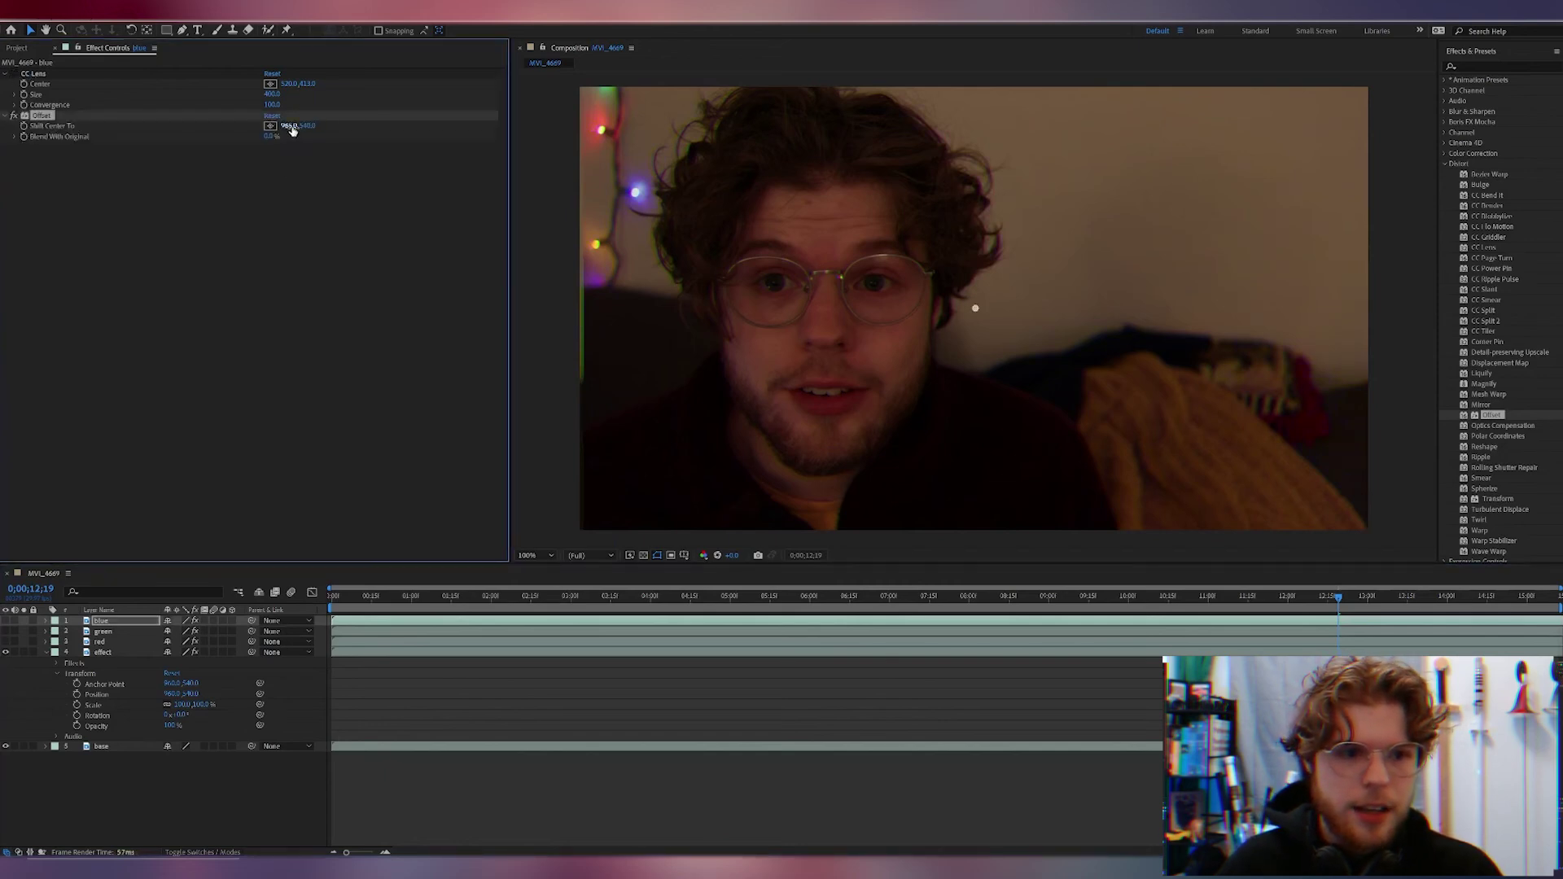
{"action": "type", "text": "975"}
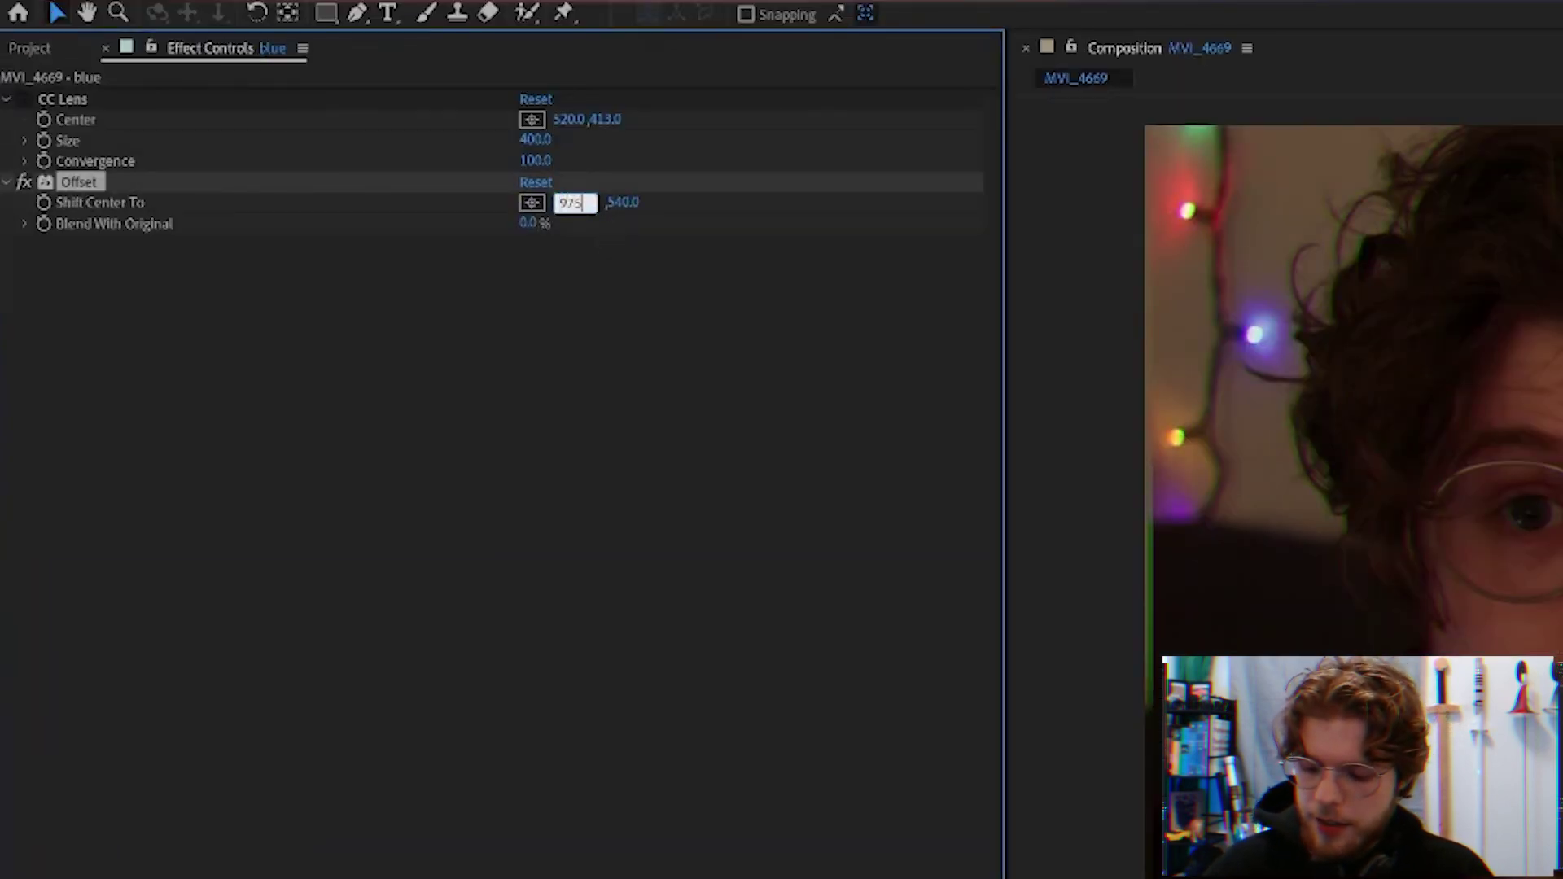
{"action": "key", "text": "Return"}
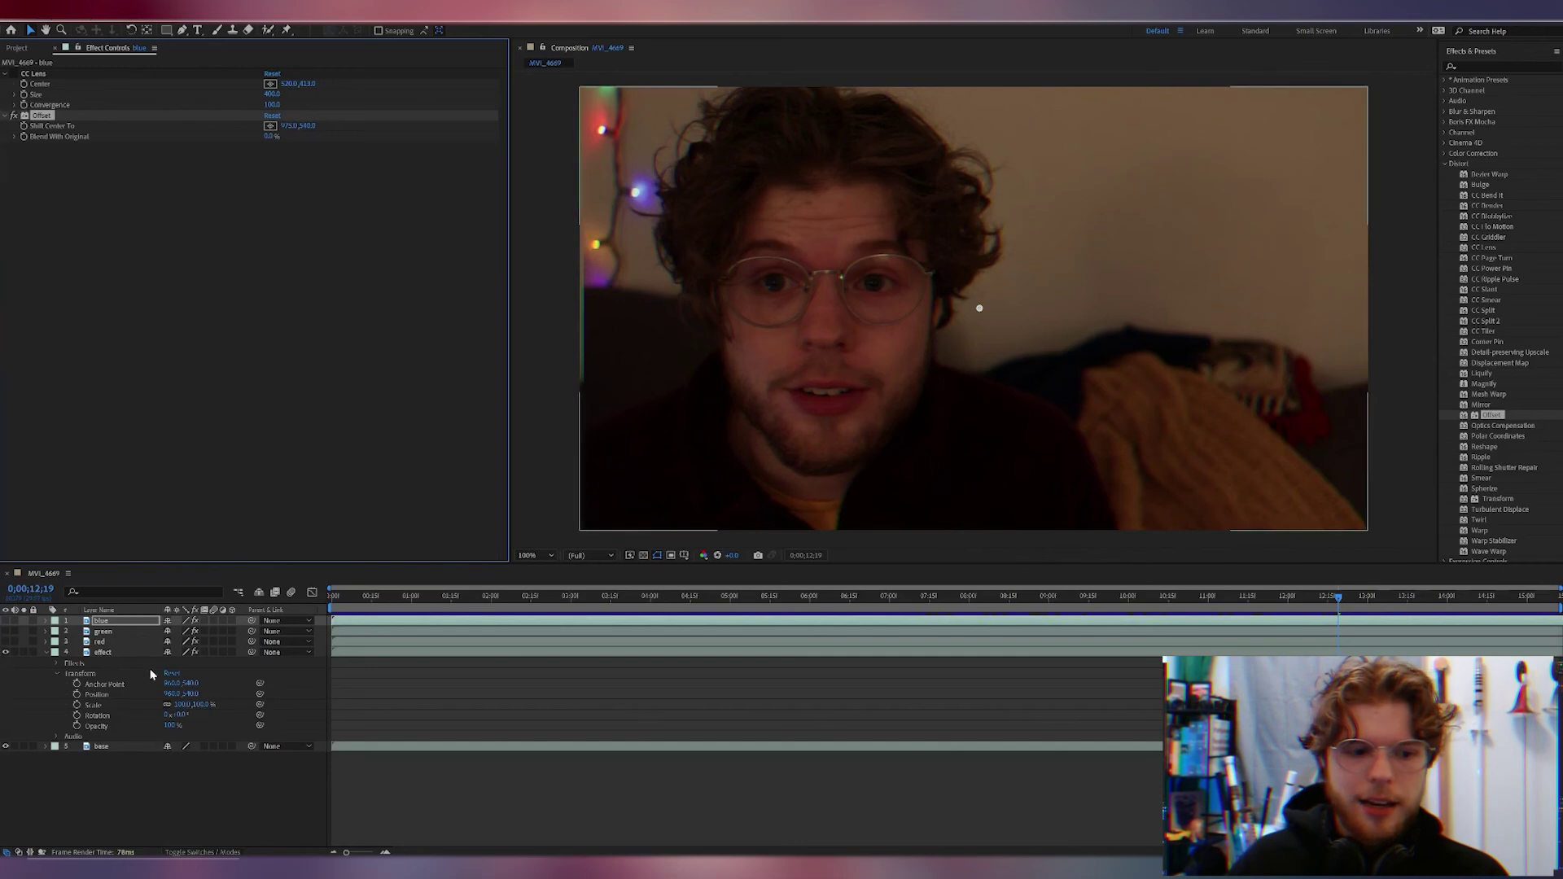
{"action": "left_click", "coordinate": [121, 655]}
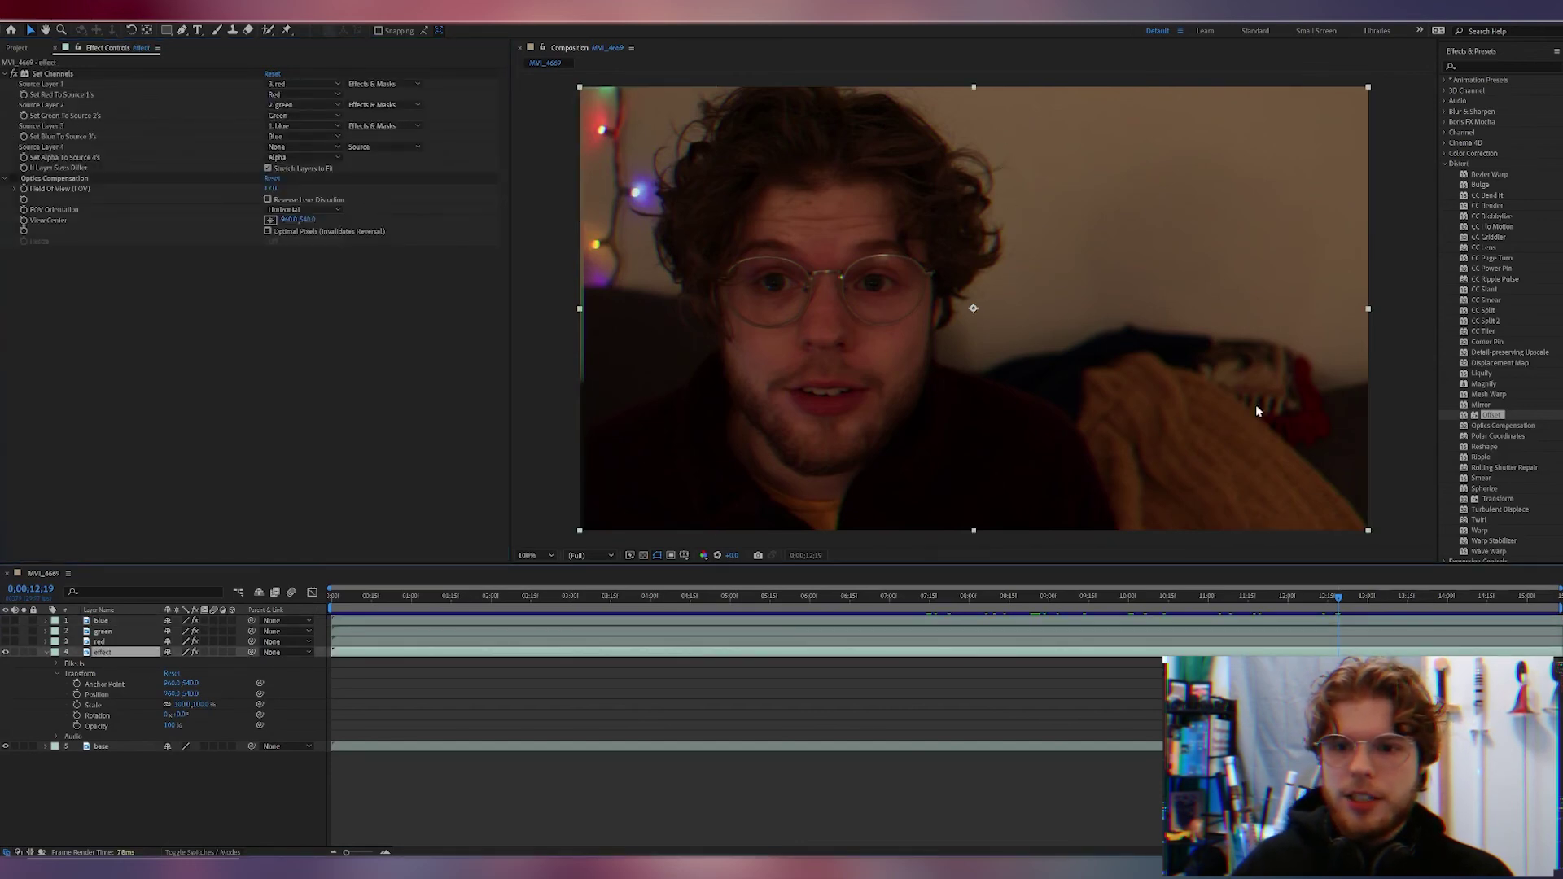
- Toggle the effect layer's visibility switch to review its Set Channels and Optics Compensation
{"action": "left_click", "coordinate": [6, 653]}
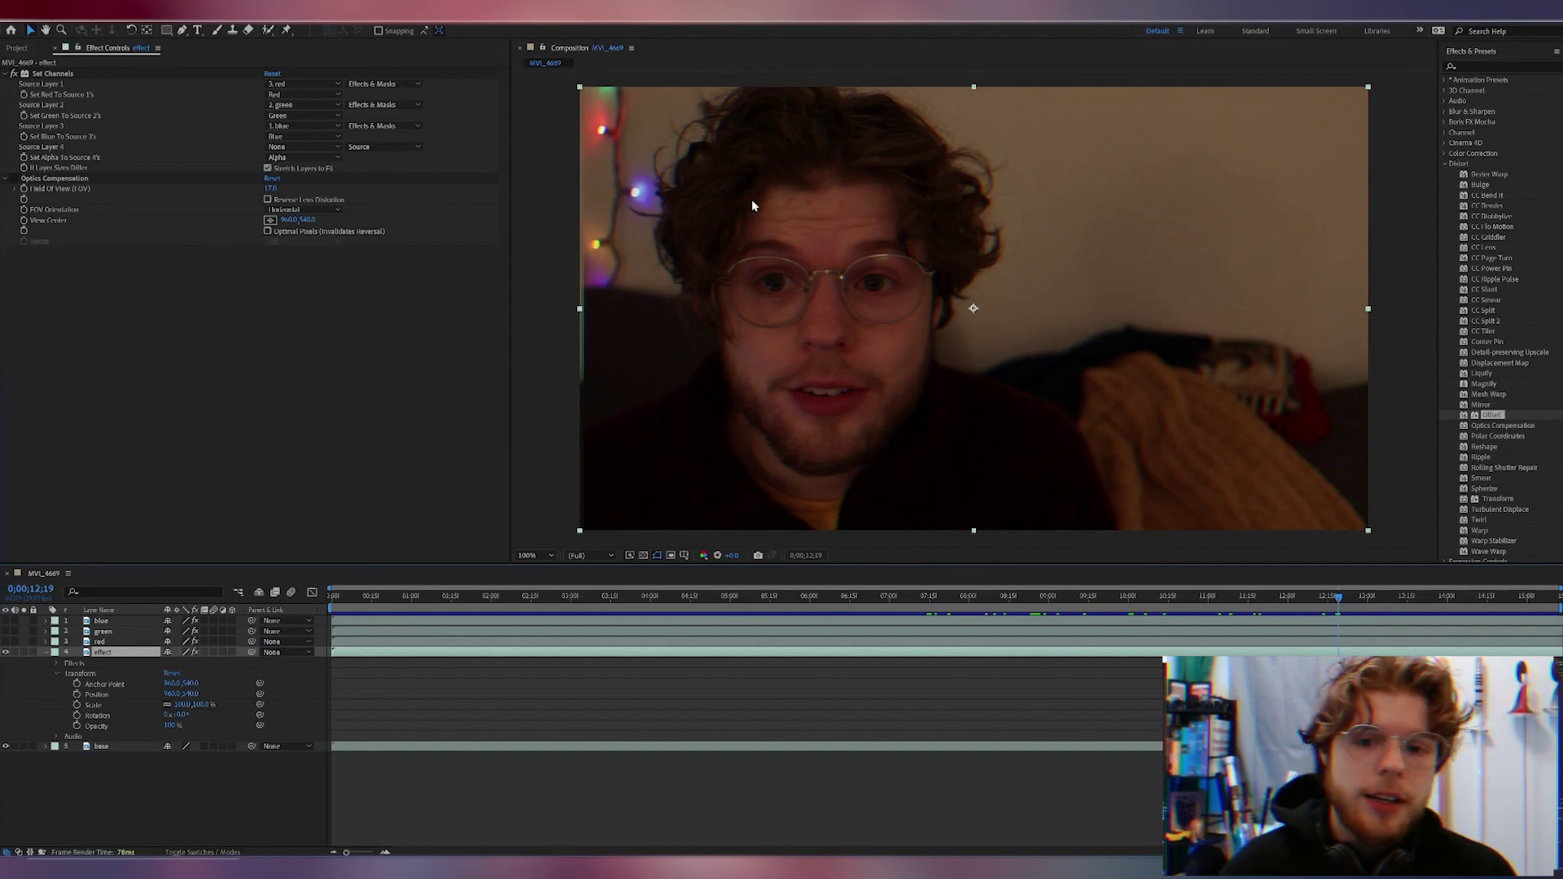
- Scrub the playhead between about five and seven seconds to review the channel-split look
{"action": "left_click_drag", "start_coordinate": [1287, 602], "coordinate": [812, 608]}
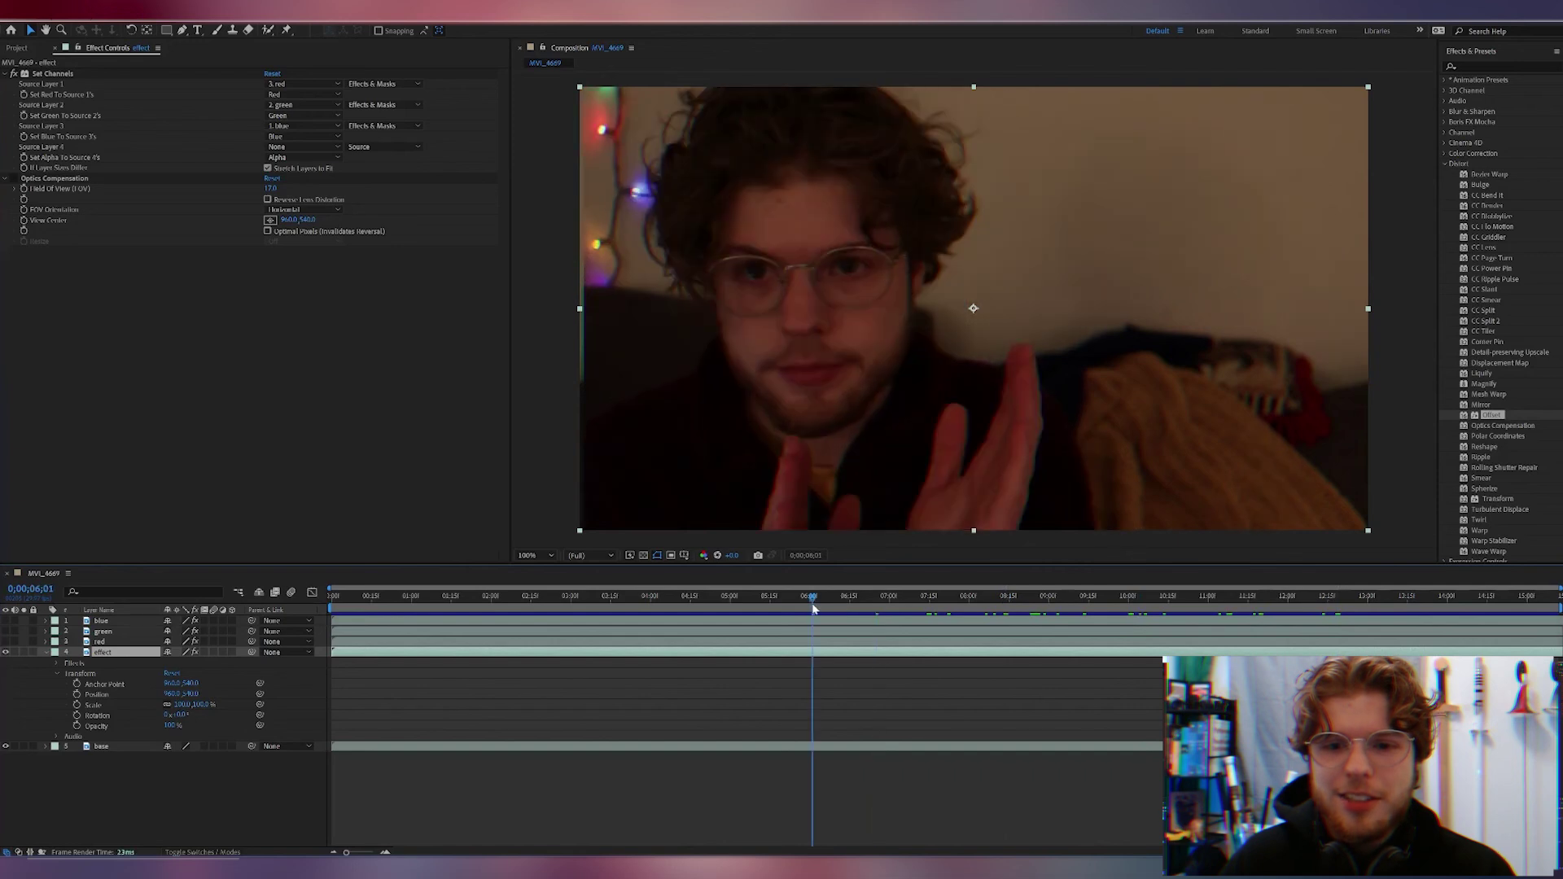
{"action": "left_click", "coordinate": [892, 599]}
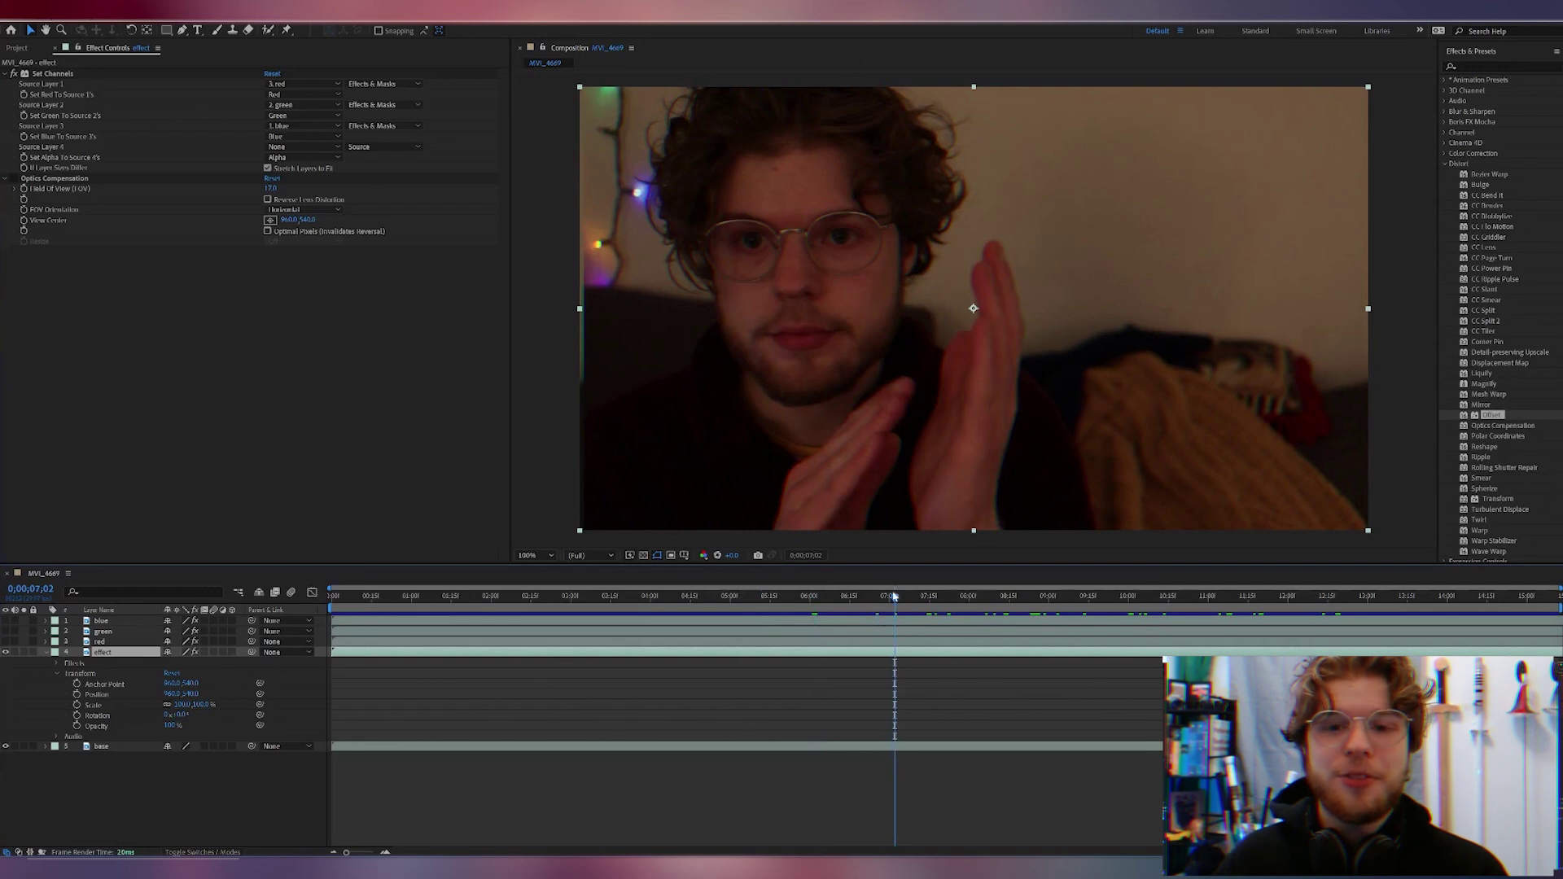
{"action": "left_click", "coordinate": [831, 596]}
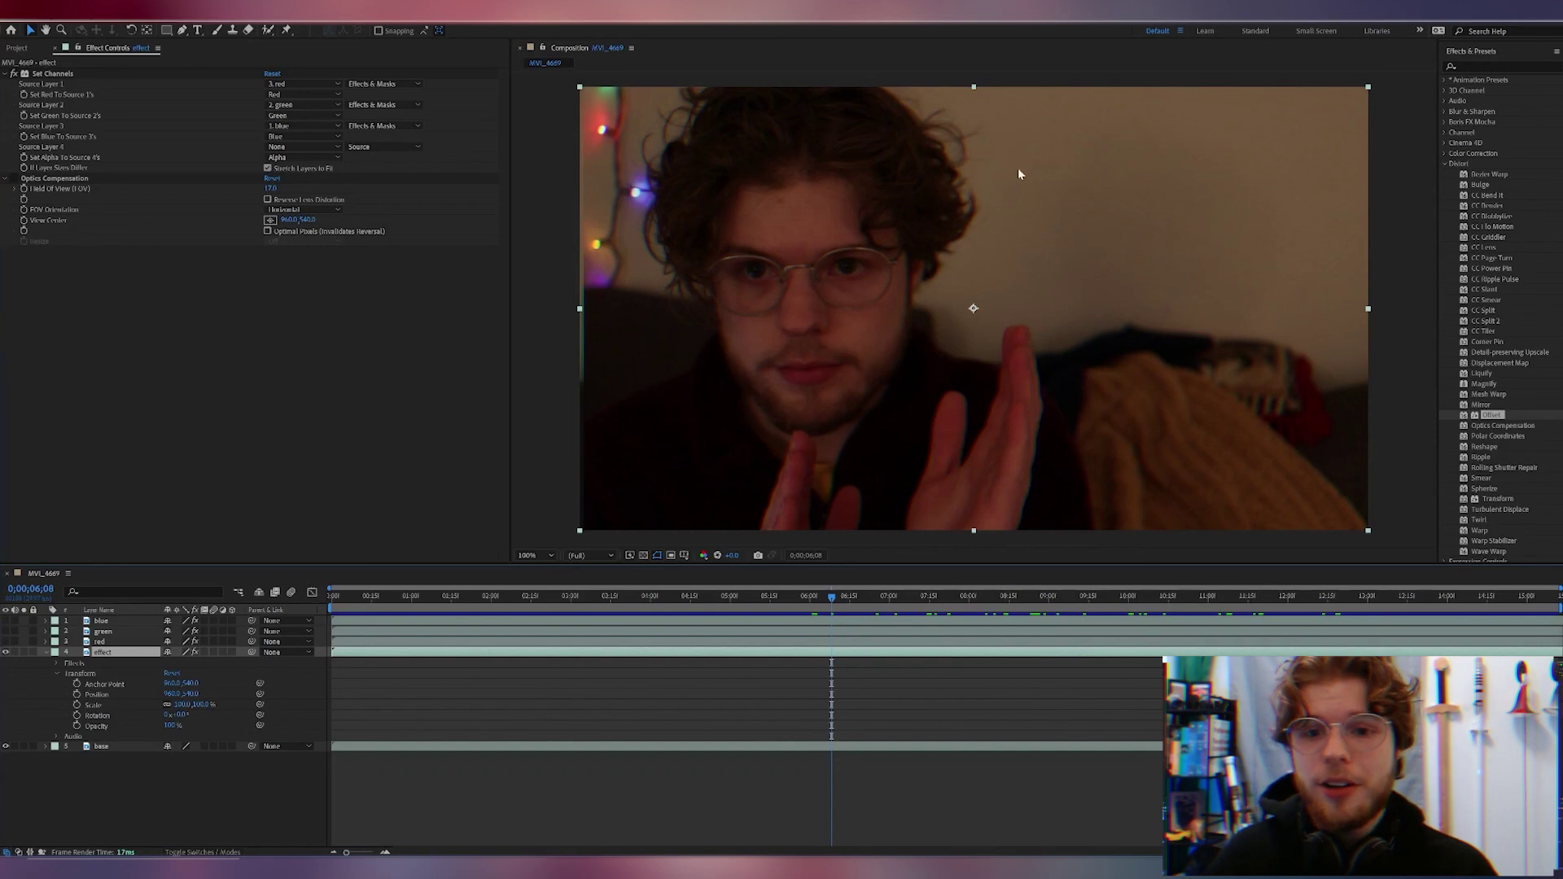
{"action": "left_click_drag", "start_coordinate": [830, 594], "coordinate": [873, 595]}
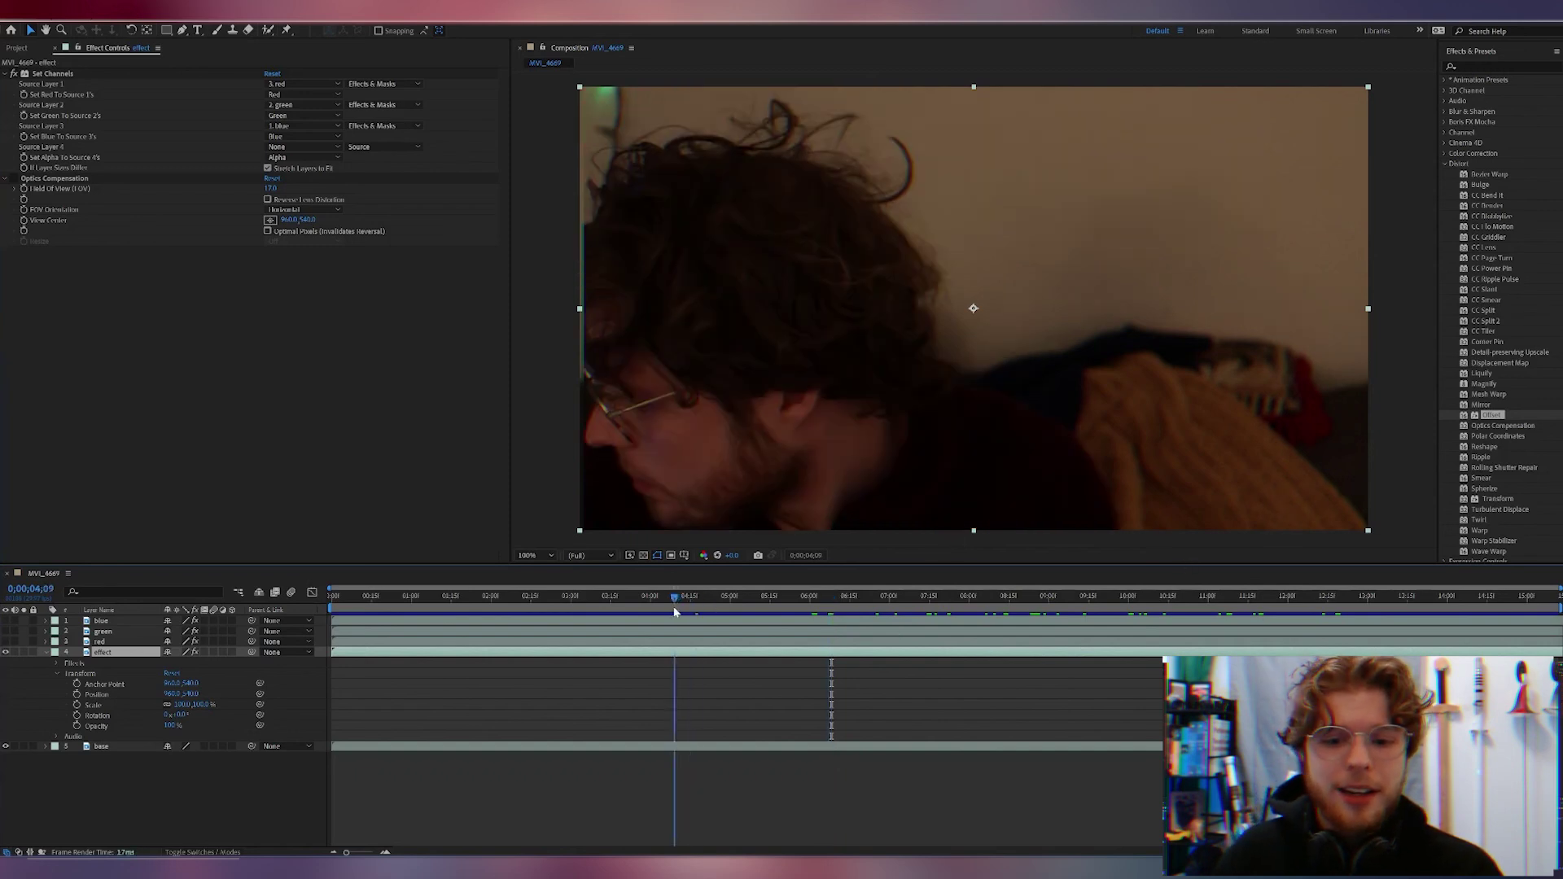
{"action": "left_click_drag", "start_coordinate": [713, 595], "coordinate": [731, 654]}
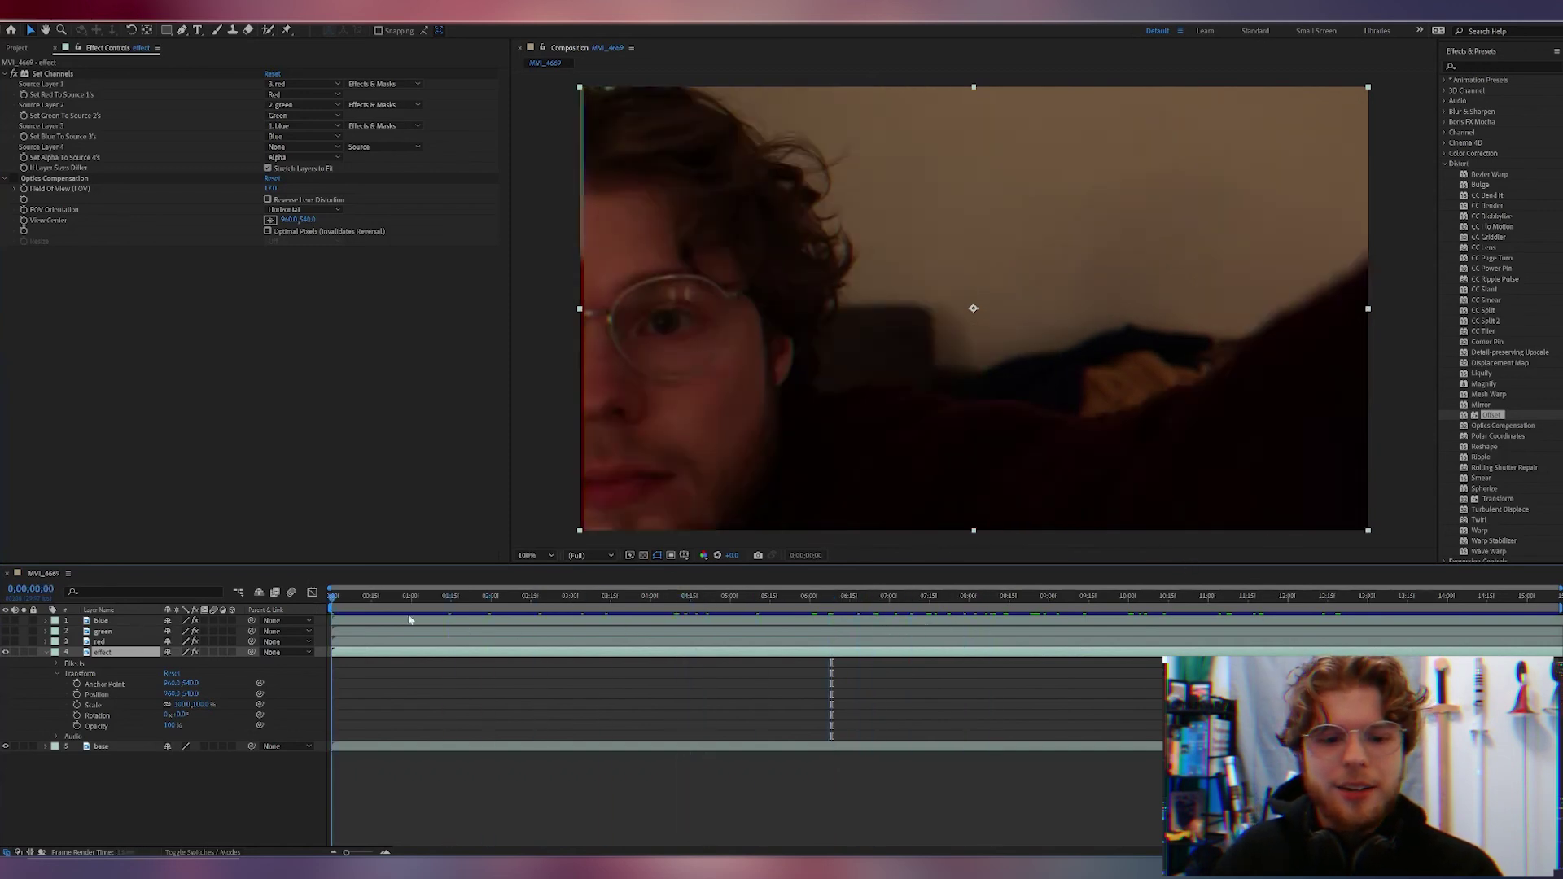